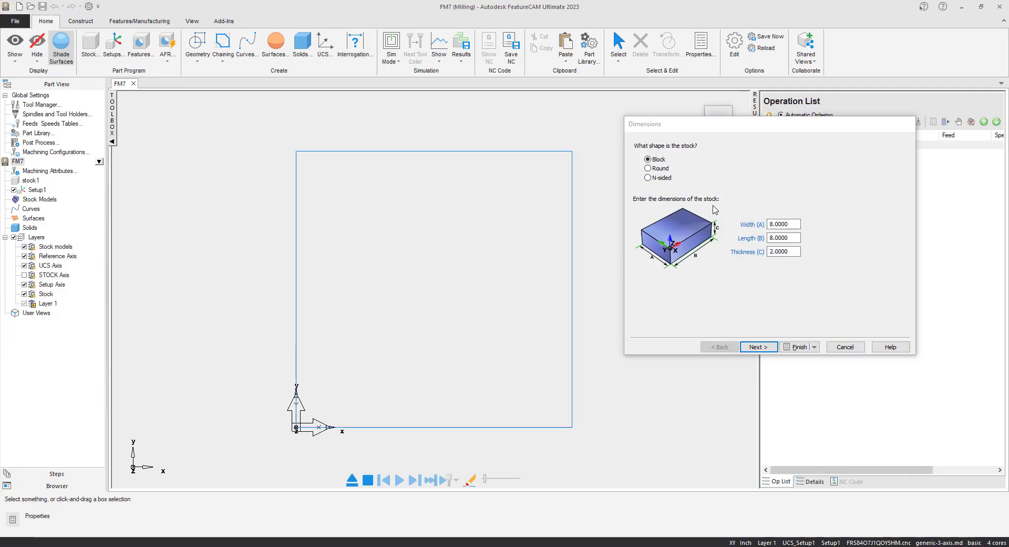
Cancel the stock dimensions wizard and import Standard_2.x_t from the Downloads folder into FM7, using the wizard for setup location and stock size
click(857, 349)
drag(0, 133, 500, 146)
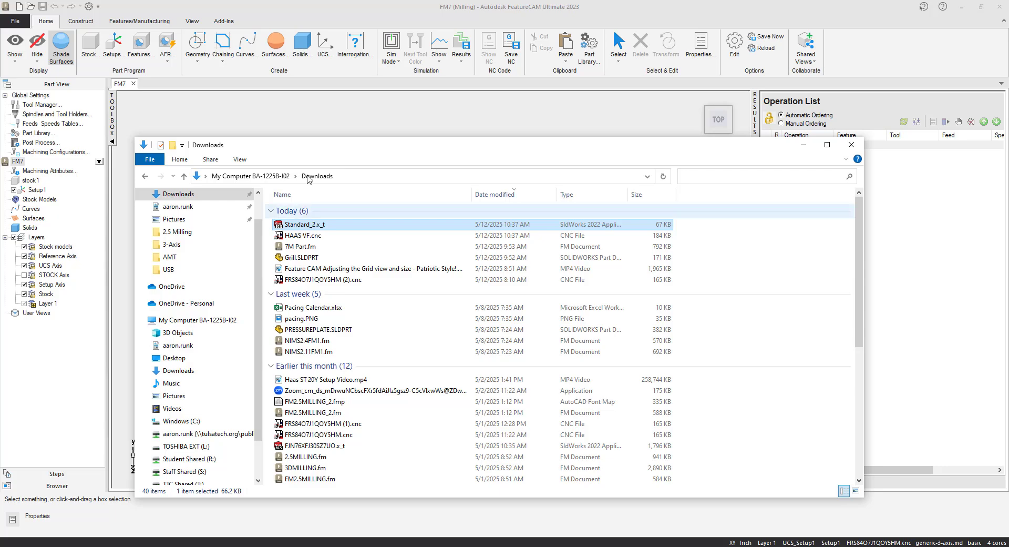
drag(368, 151, 0, 152)
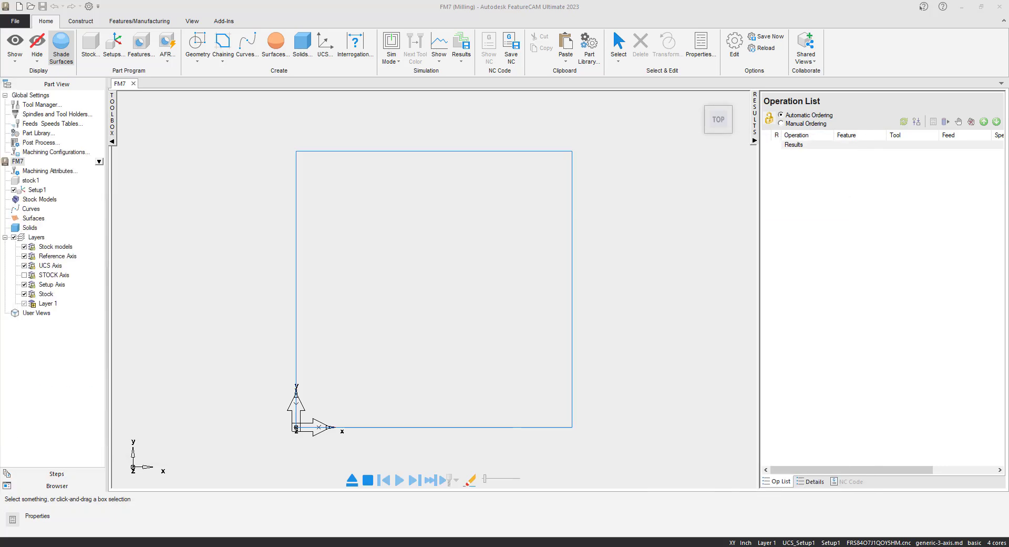
drag(0, 284, 423, 264)
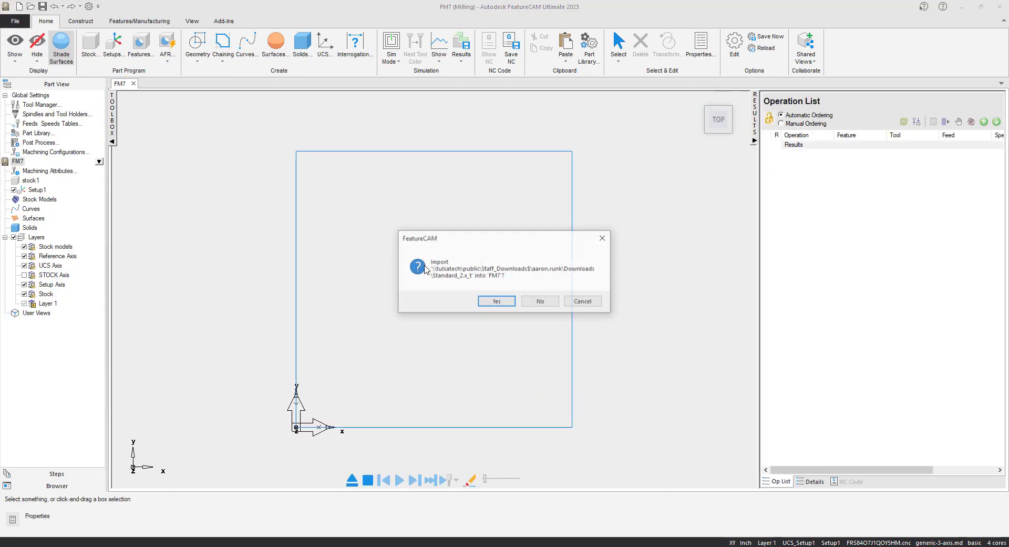
click(496, 302)
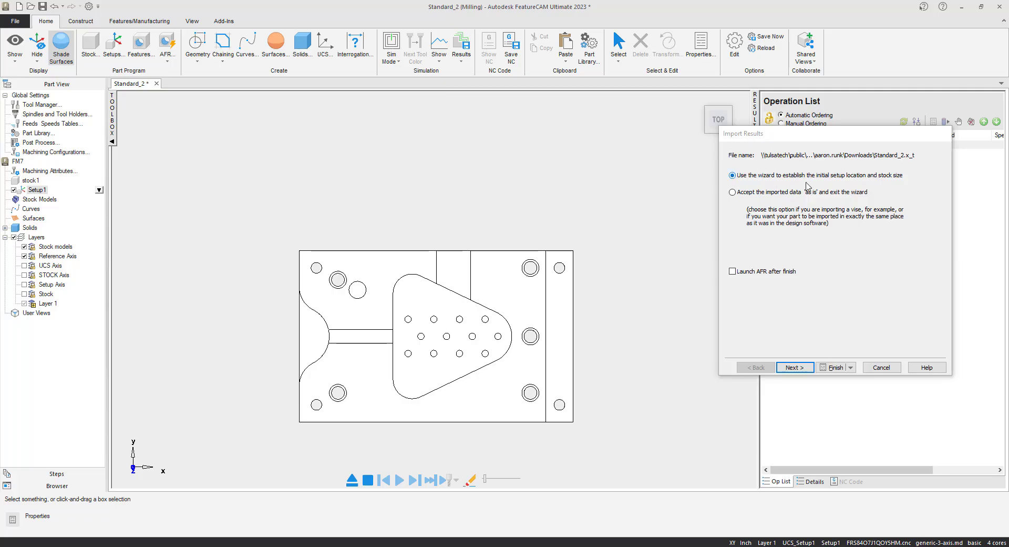
click(795, 367)
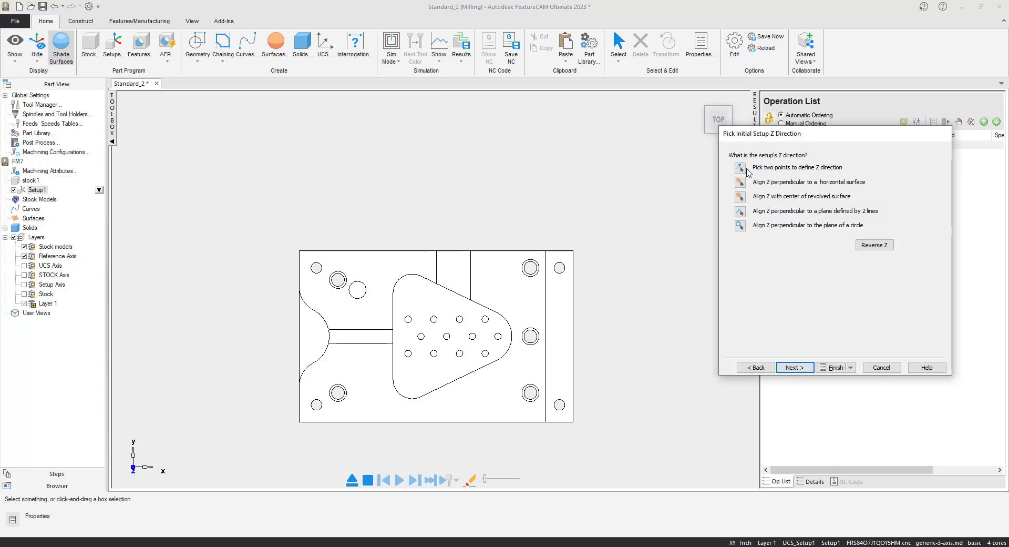
Define the setup's Z direction by picking two points along the short thickness edge at the plate's corner
right_click(287, 168)
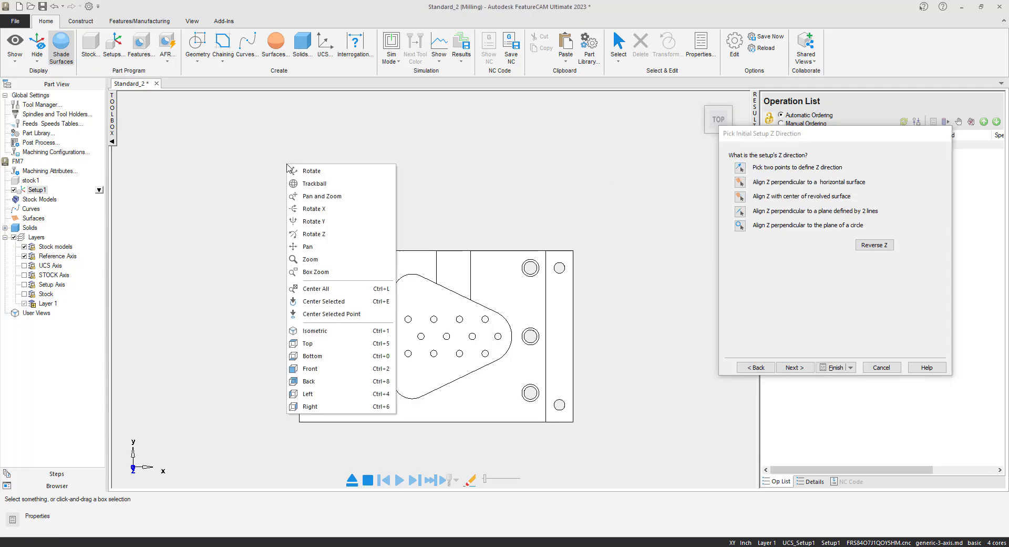
click(292, 166)
mouse_move(448, 402)
mouse_down()
mouse_move(344, 297)
mouse_move(499, 237)
mouse_move(548, 230)
mouse_move(530, 270)
mouse_up()
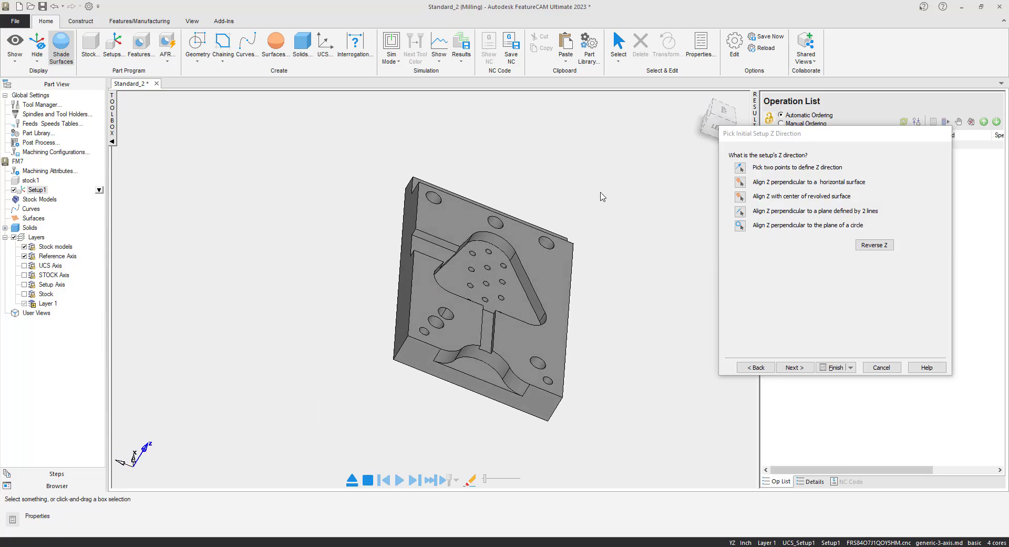
click(740, 169)
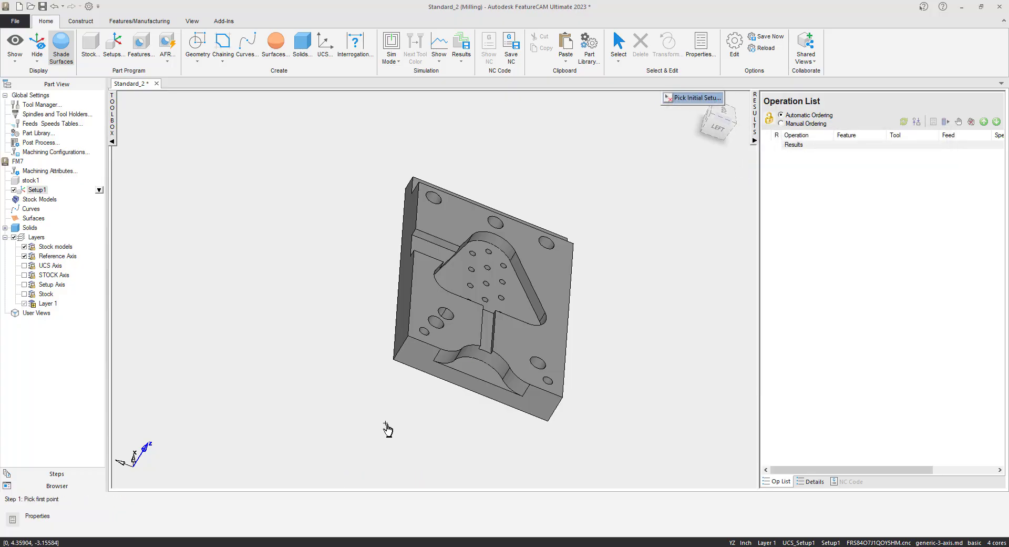
click(398, 353)
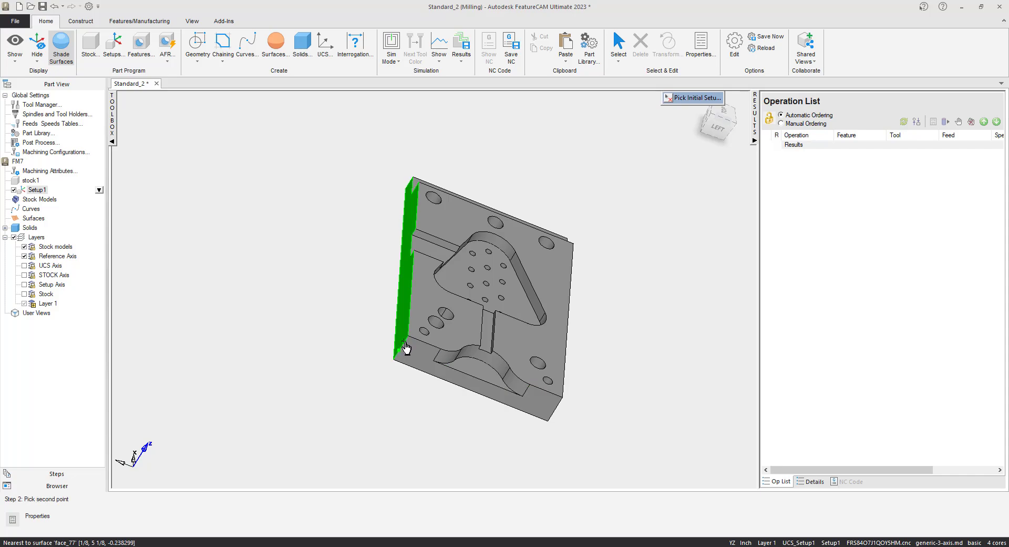
scroll(404, 350, up, 3)
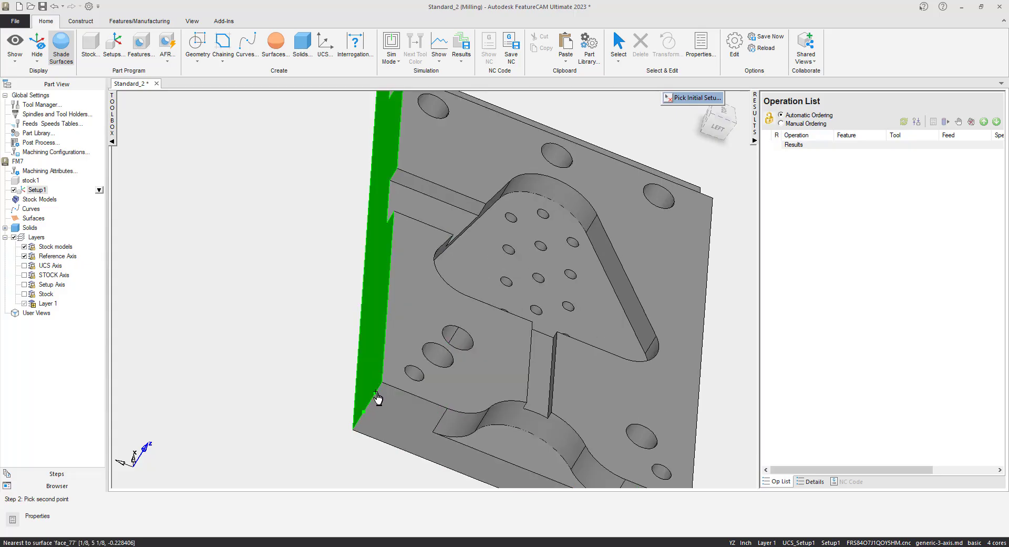
click(378, 398)
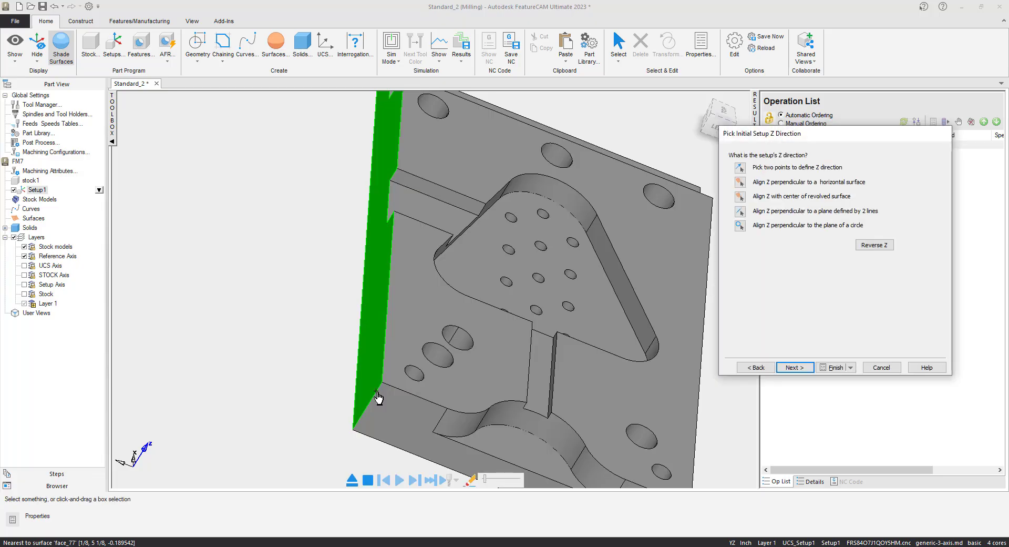
click(795, 367)
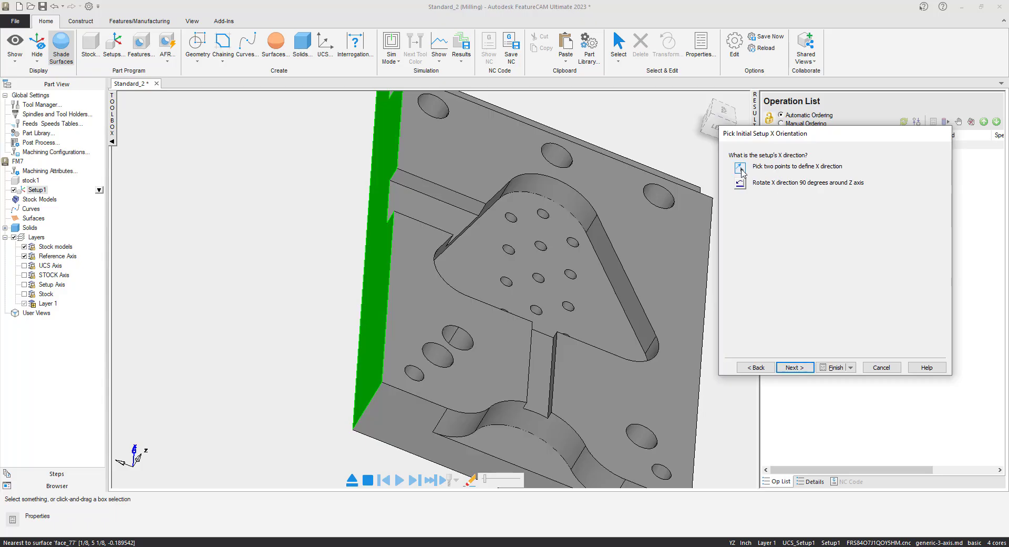
Define the setup's X direction with two points along the plate's long edge and check the orientation in the top view
click(741, 167)
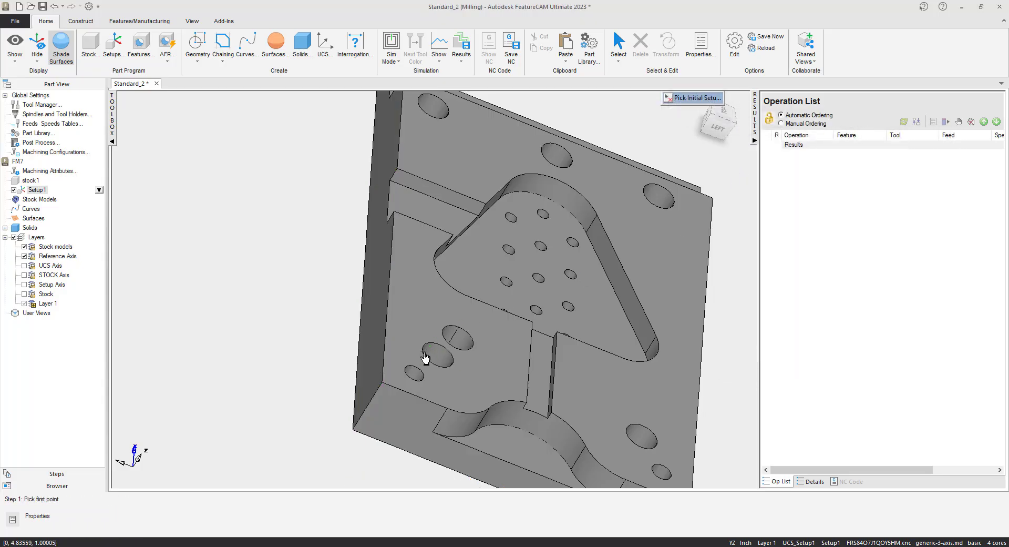
click(385, 356)
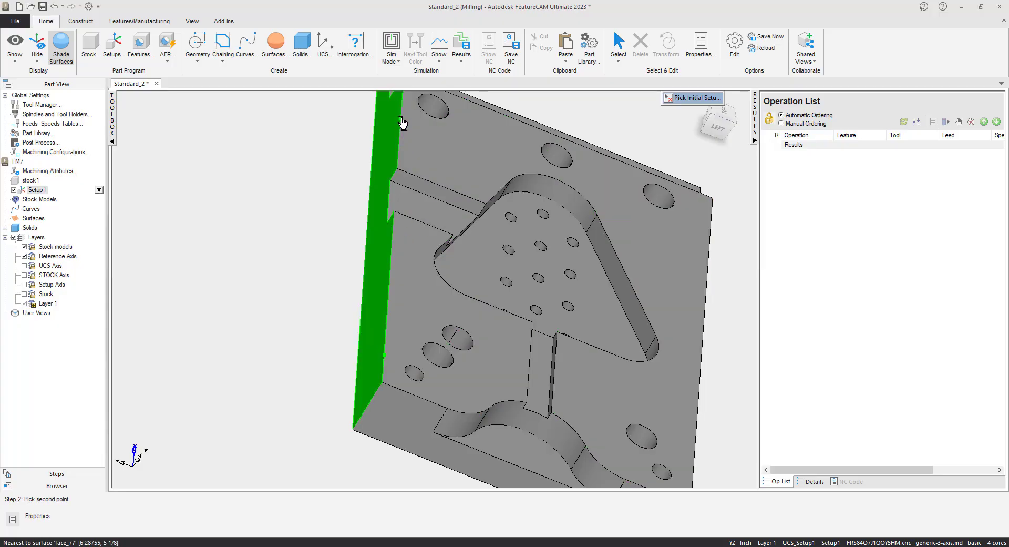
click(393, 255)
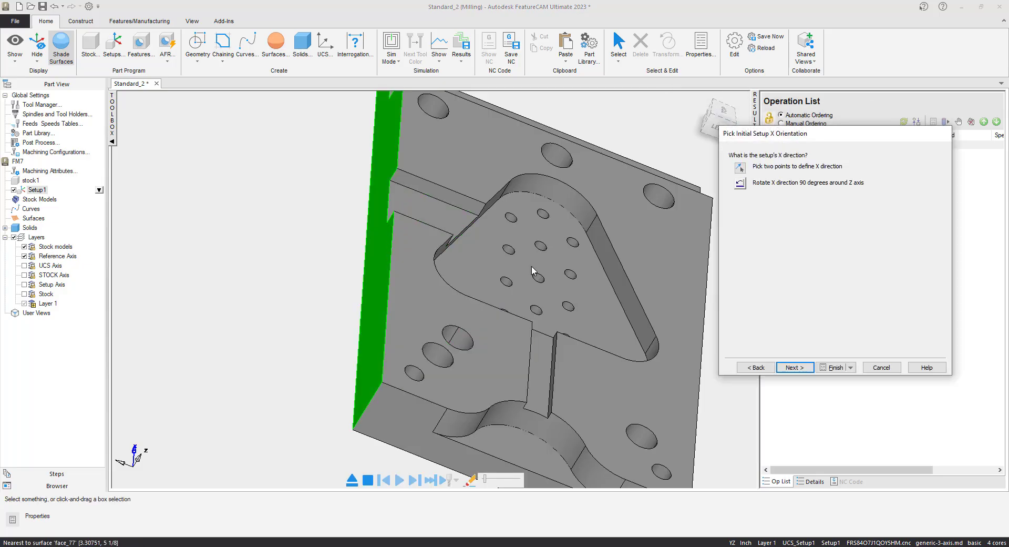
click(724, 112)
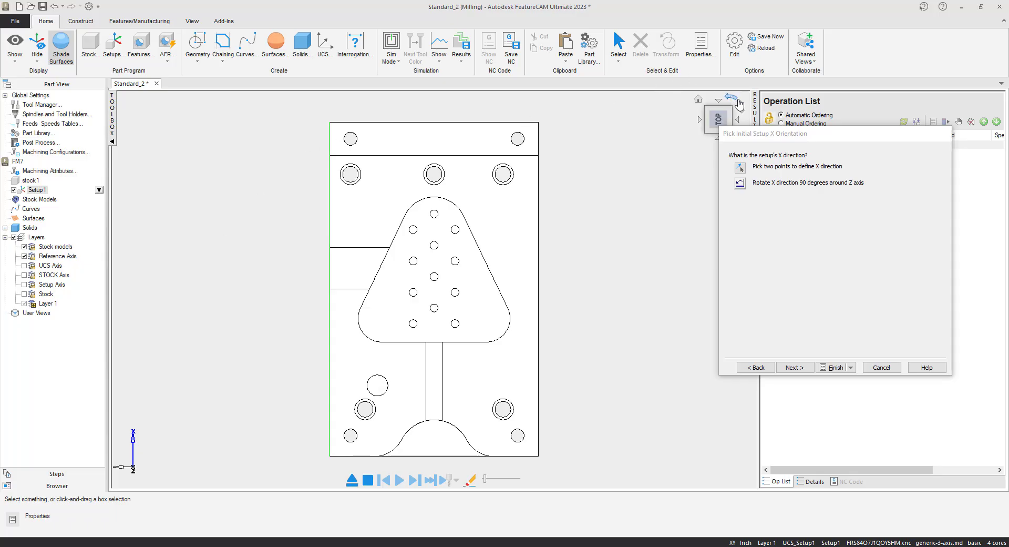
click(741, 108)
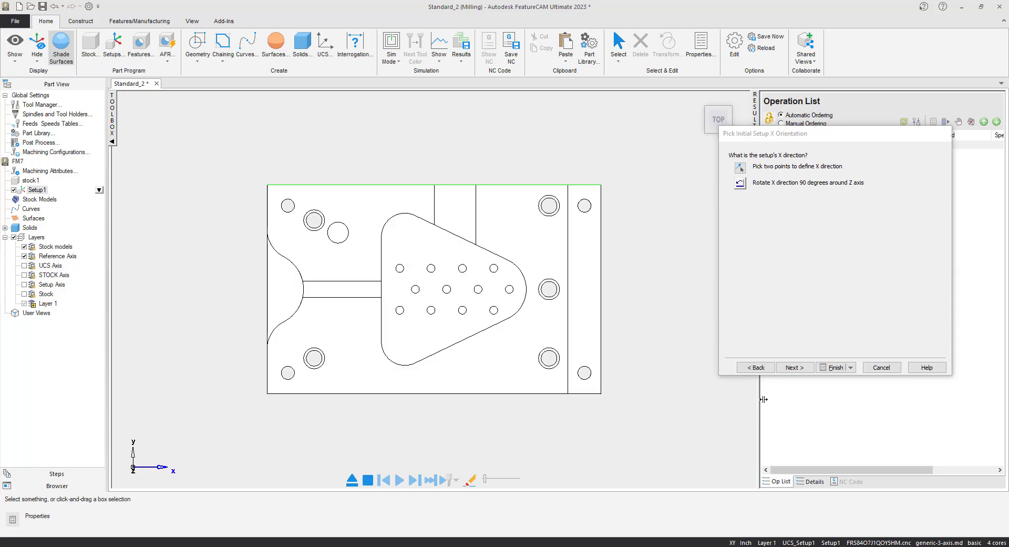
click(795, 367)
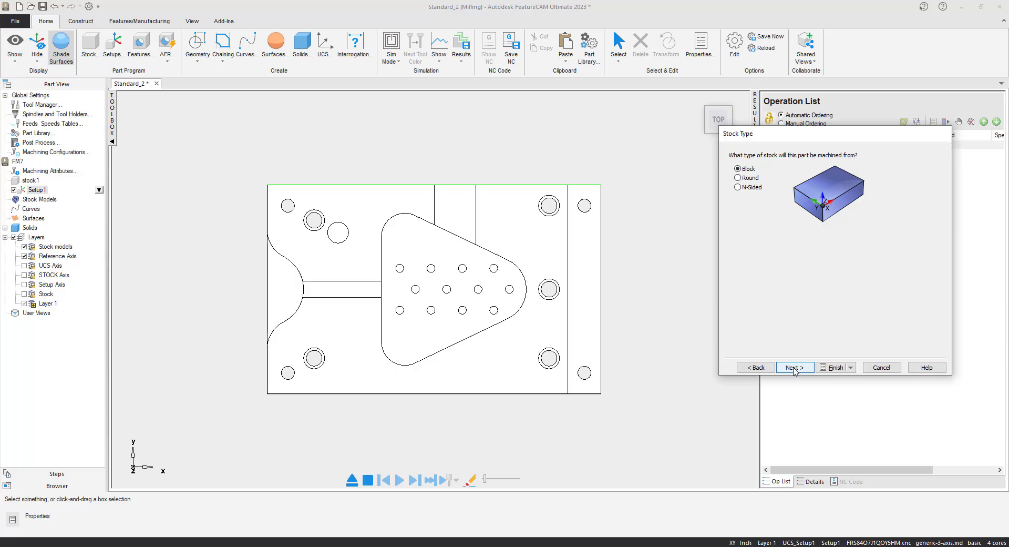
Define block stock 8.25 in long, 5.25 in wide and 1.050 in thick, with the part centered in it
click(794, 368)
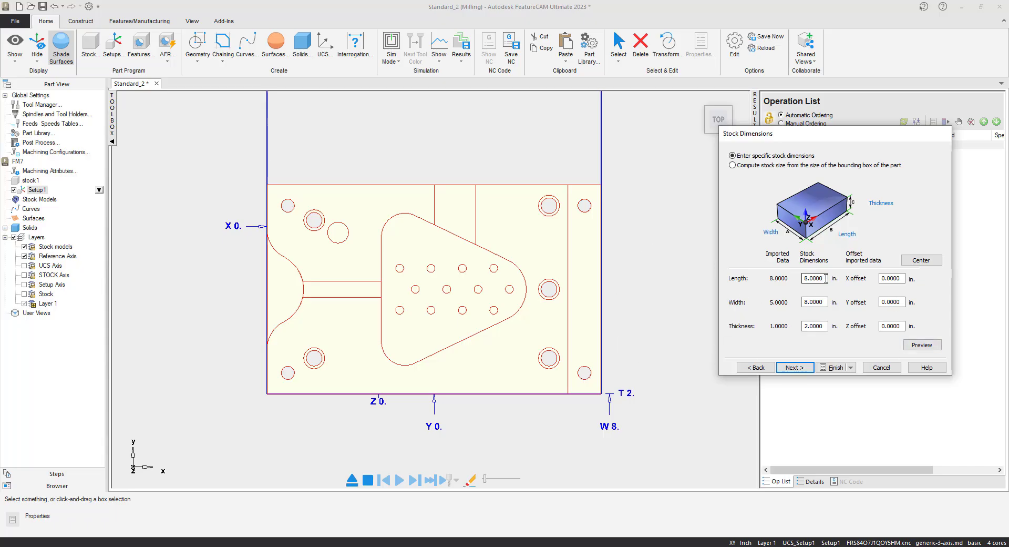
drag(825, 278, 811, 279)
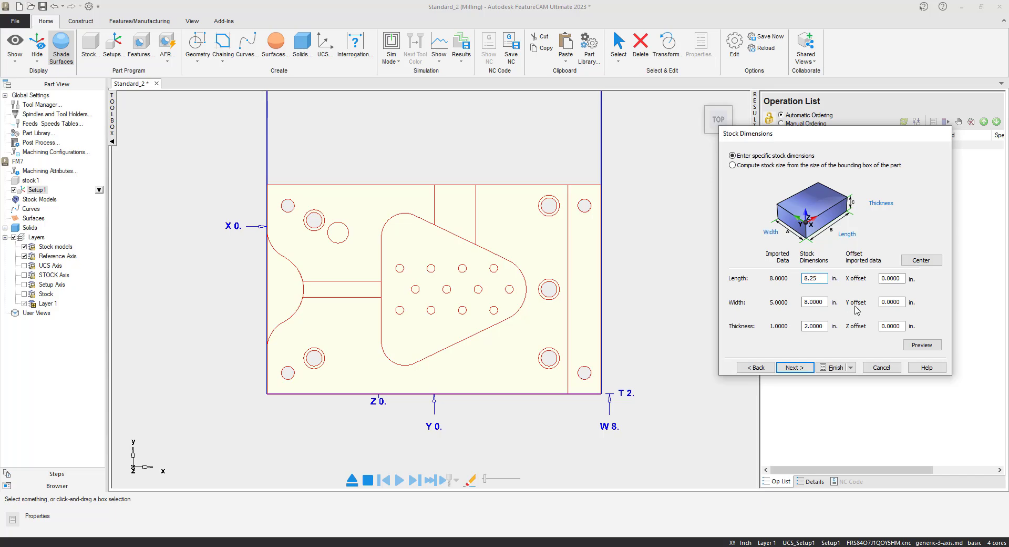
click(824, 302)
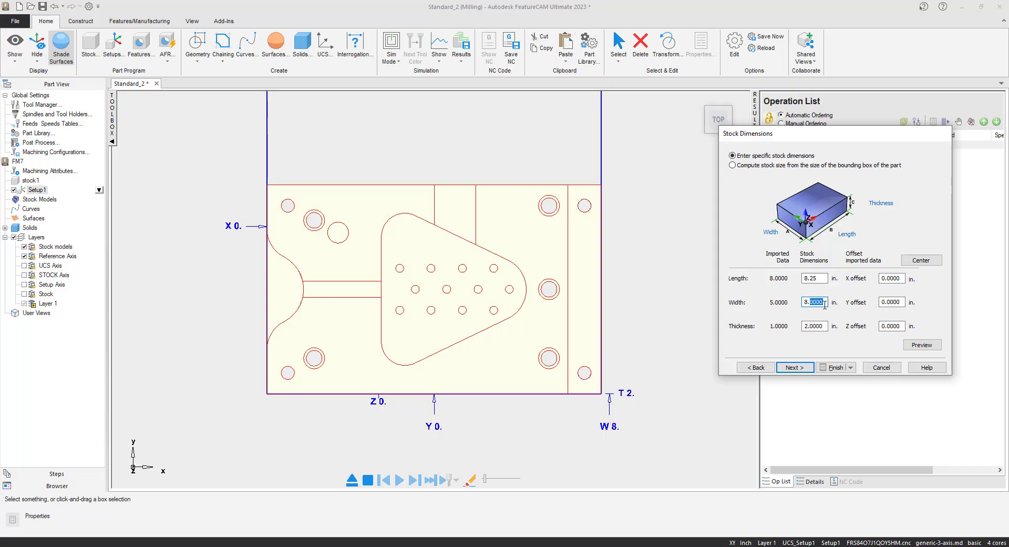
text(5.25)
drag(824, 325, 800, 329)
text(1)
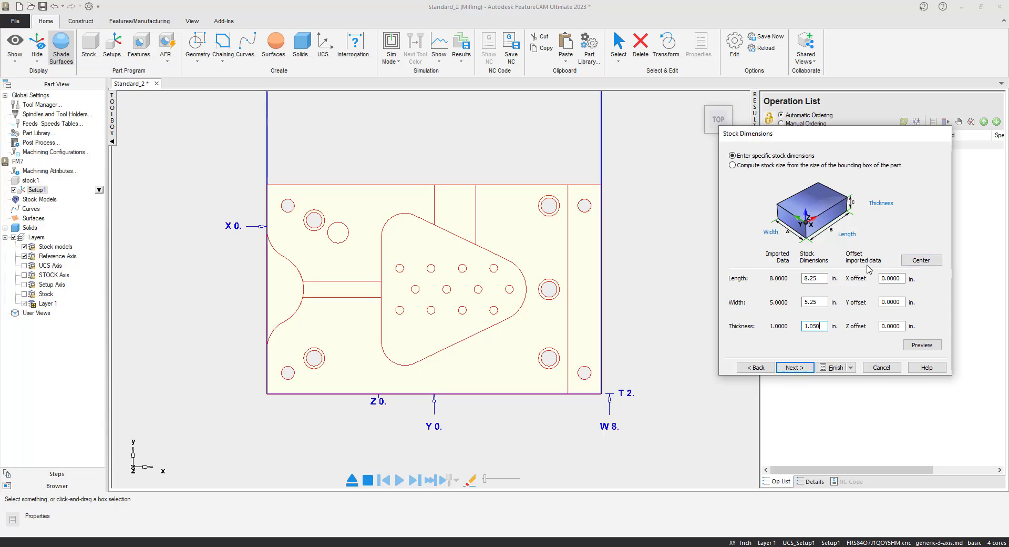
click(920, 260)
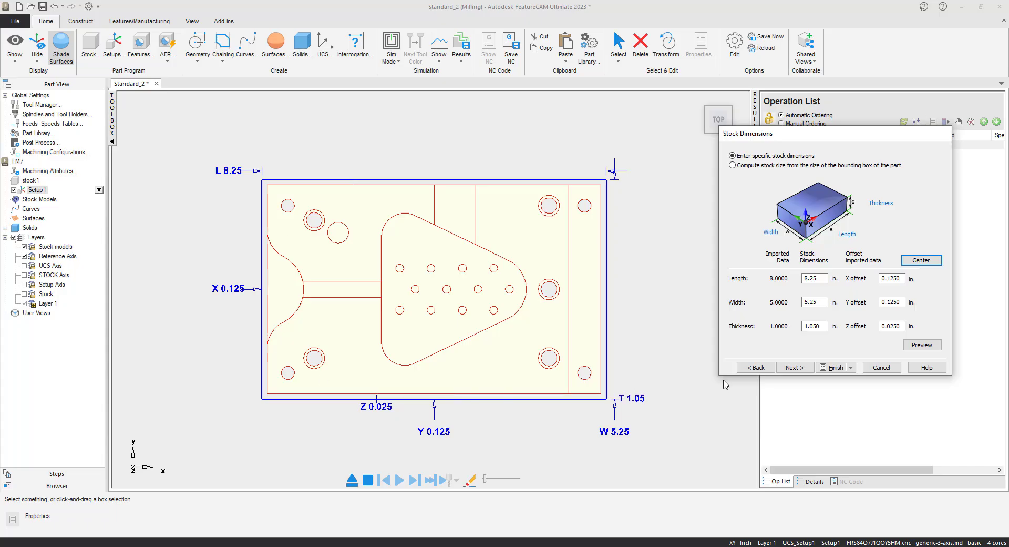
click(794, 368)
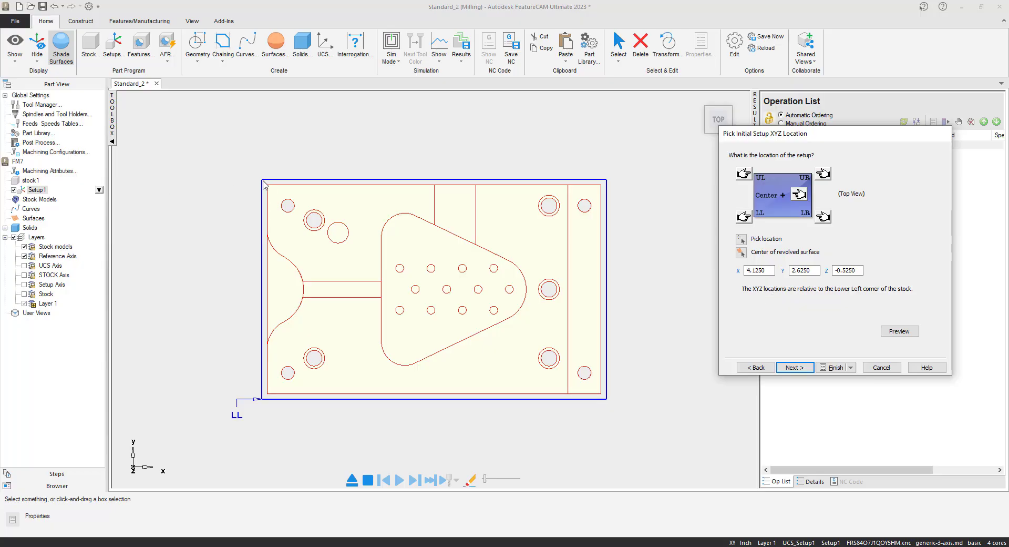
Locate the setup at the stock's upper-left (UL) corner without multi-axis positioning and finish the import wizard
click(744, 173)
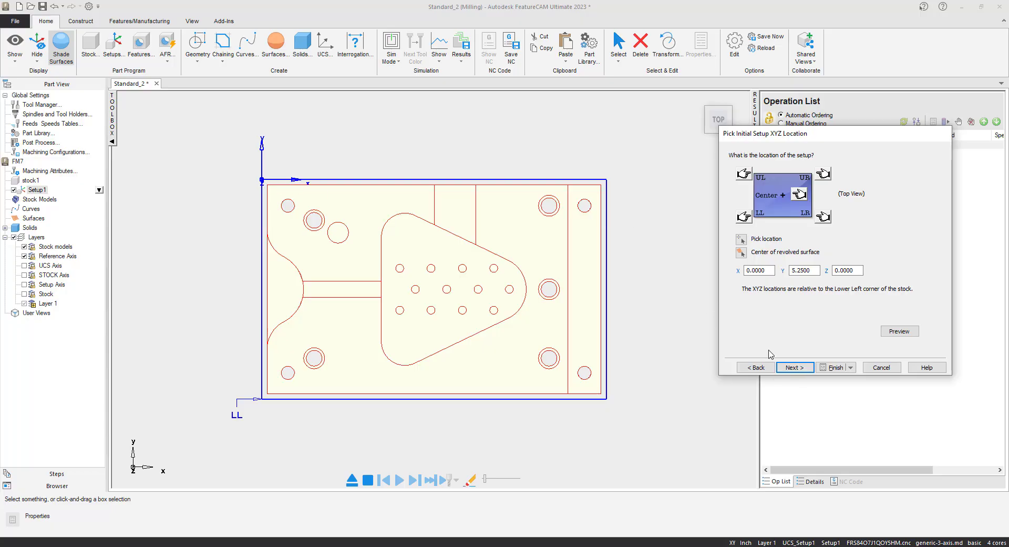
click(794, 368)
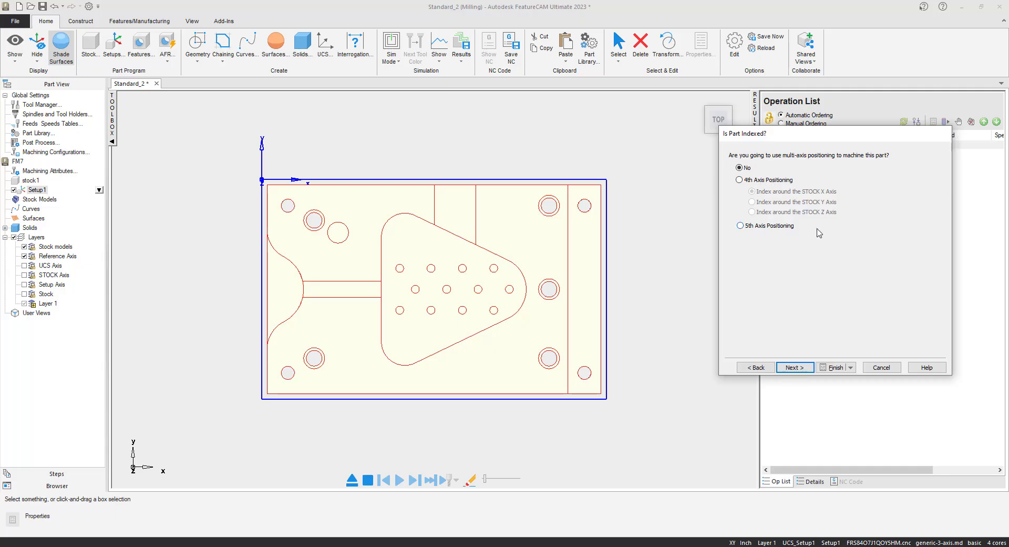
click(798, 368)
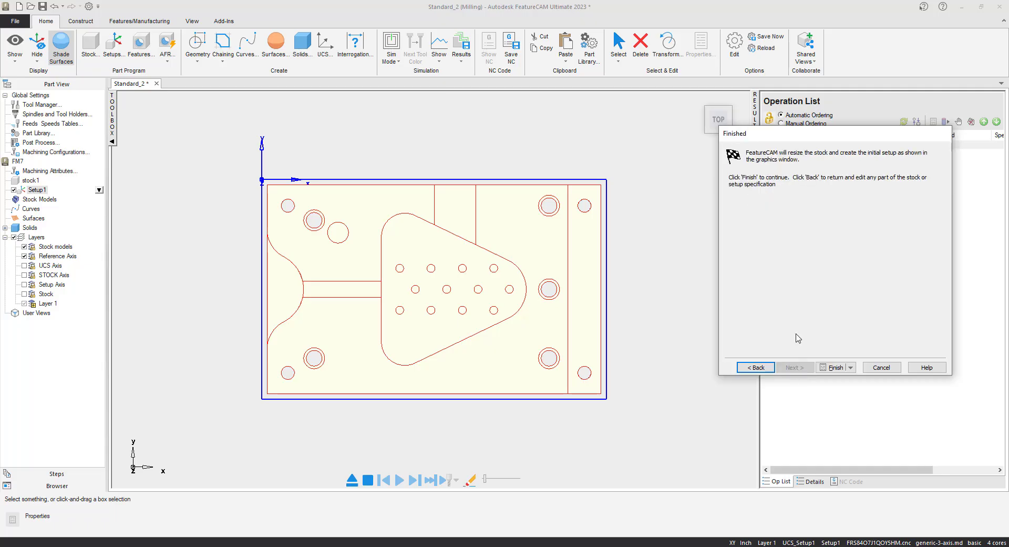
click(833, 367)
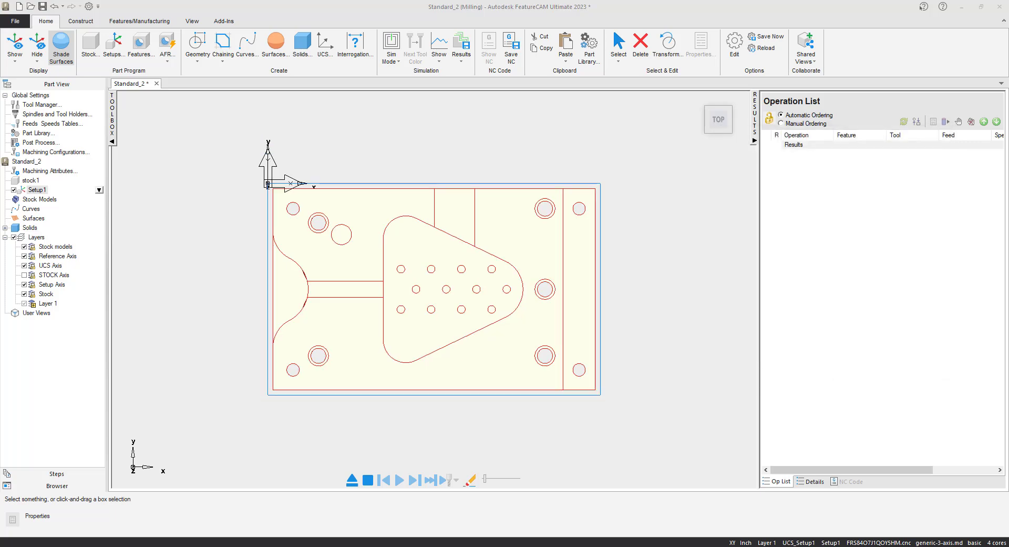
Inspect the part inside its stock in an isometric view and check which tool crib is active
click(707, 133)
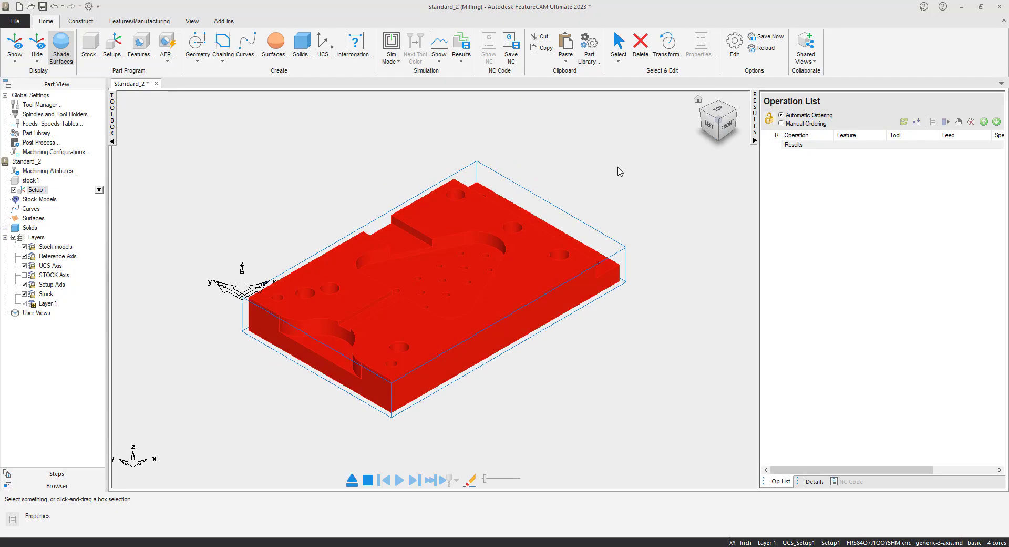
click(234, 174)
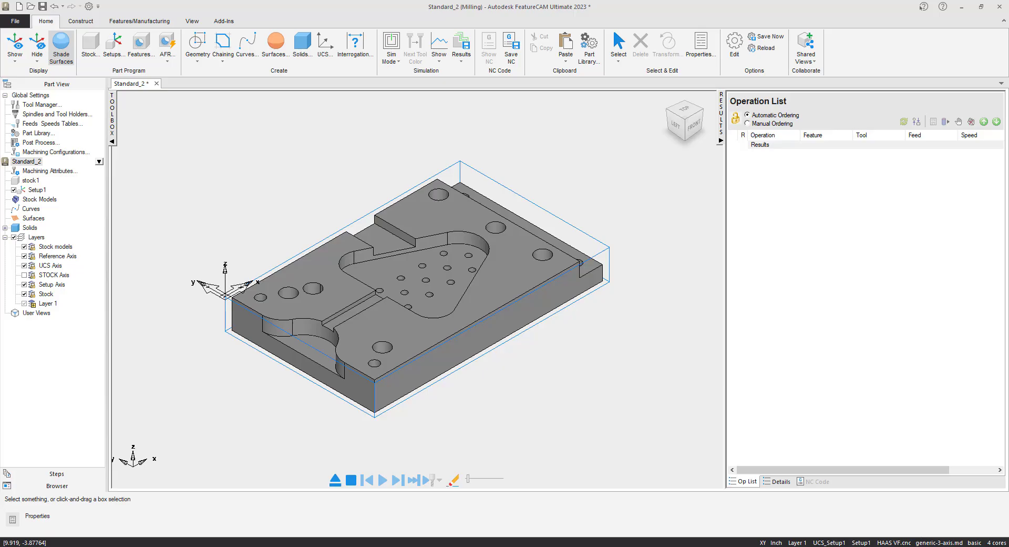
click(975, 543)
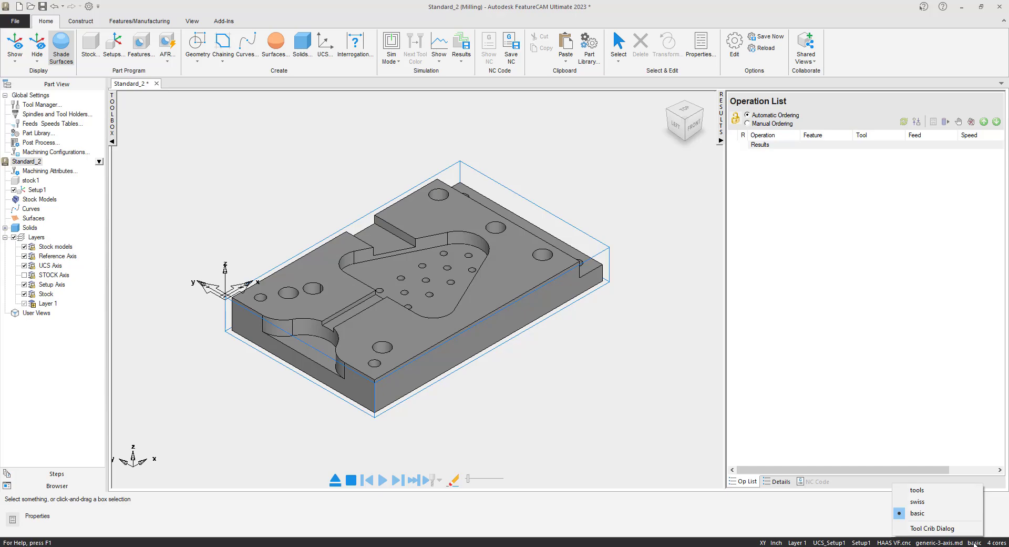
click(634, 403)
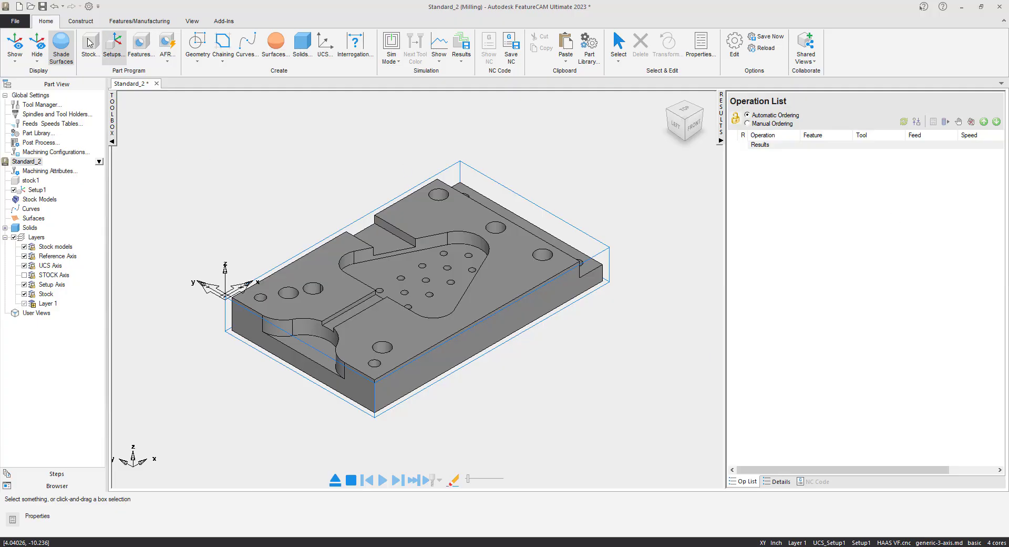
Create a Face feature from dimensions, located by its offset from the setup Z location
click(139, 48)
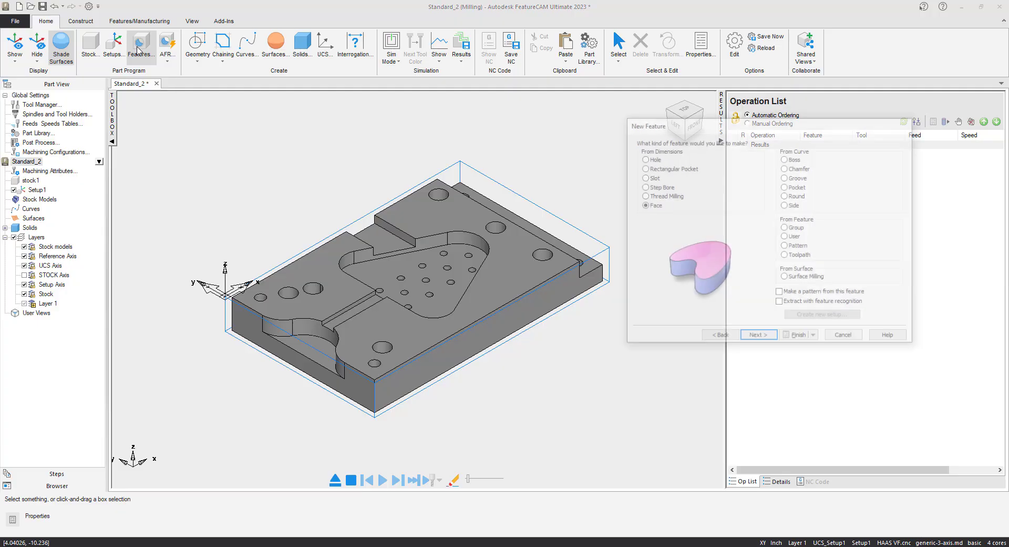
click(761, 338)
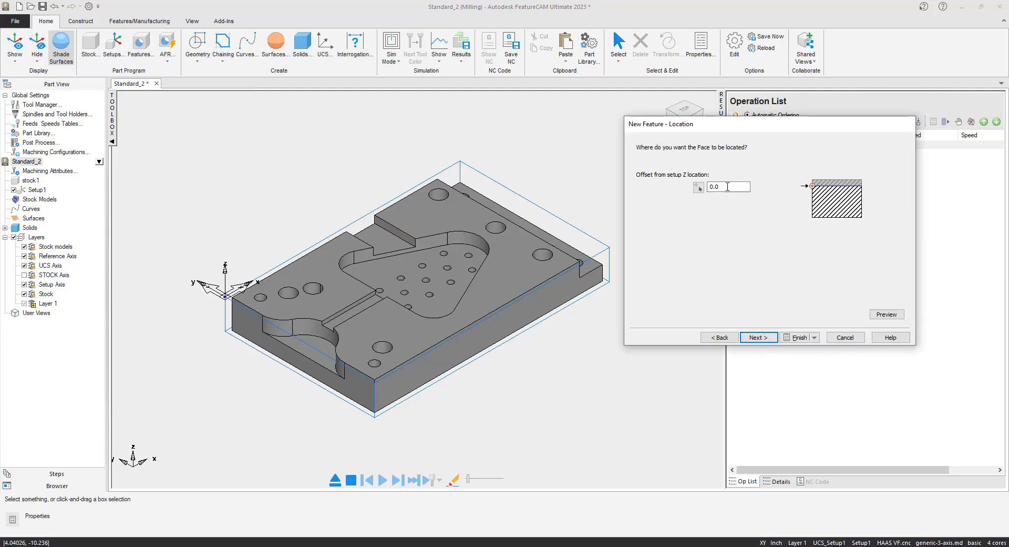
double_click(715, 187)
click(802, 339)
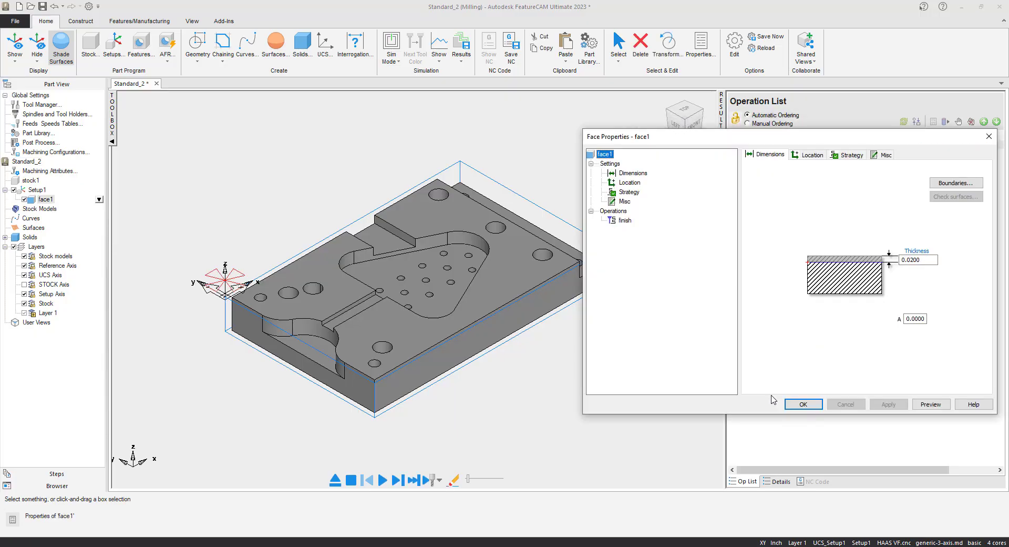
Accept the face feature's properties, run a 3D simulation of the facing operation and clear it
click(798, 405)
click(391, 52)
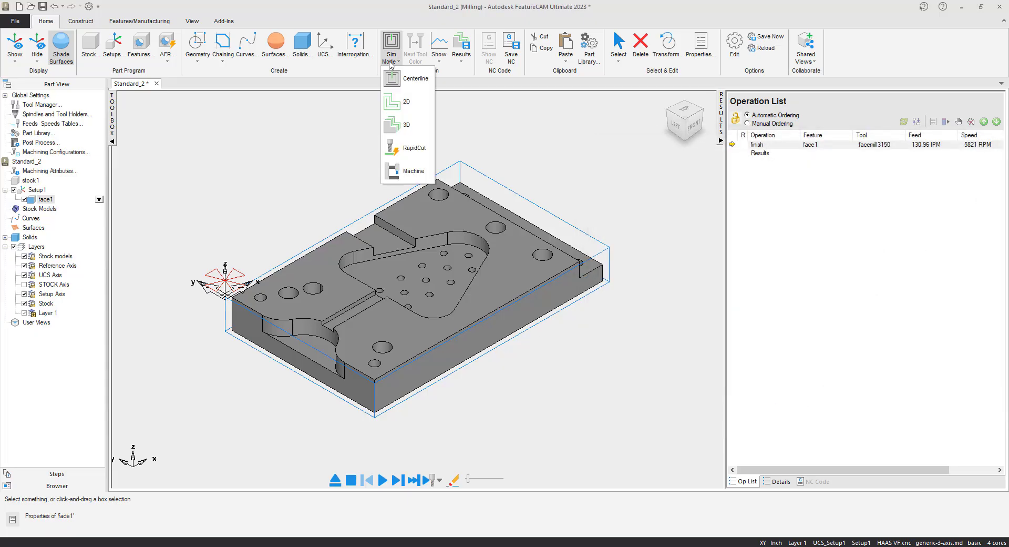
click(405, 126)
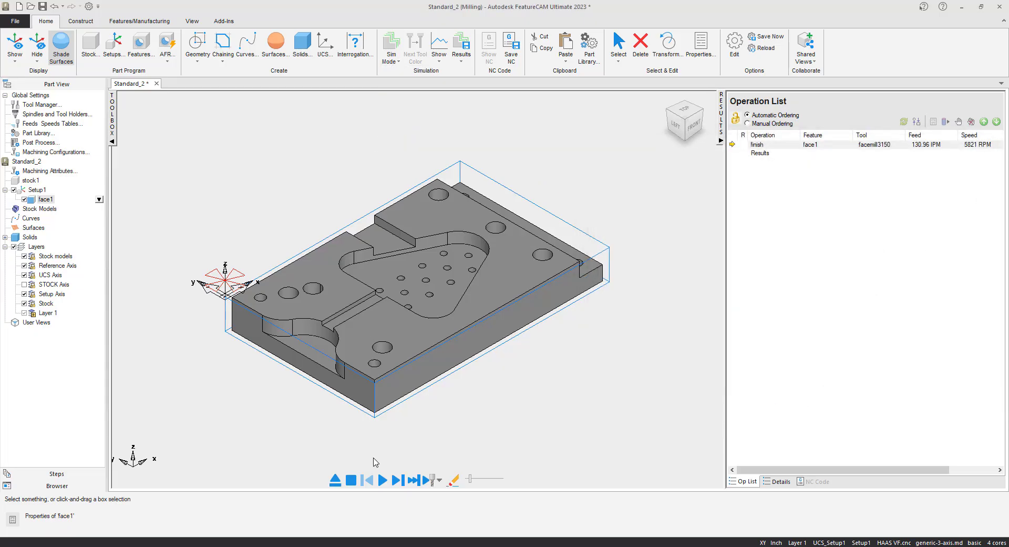
click(382, 479)
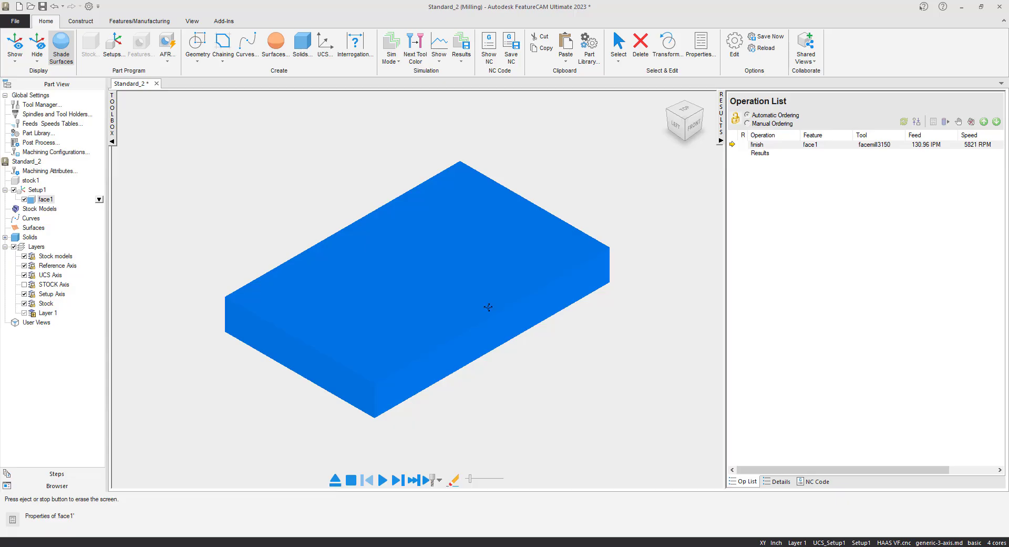
click(335, 479)
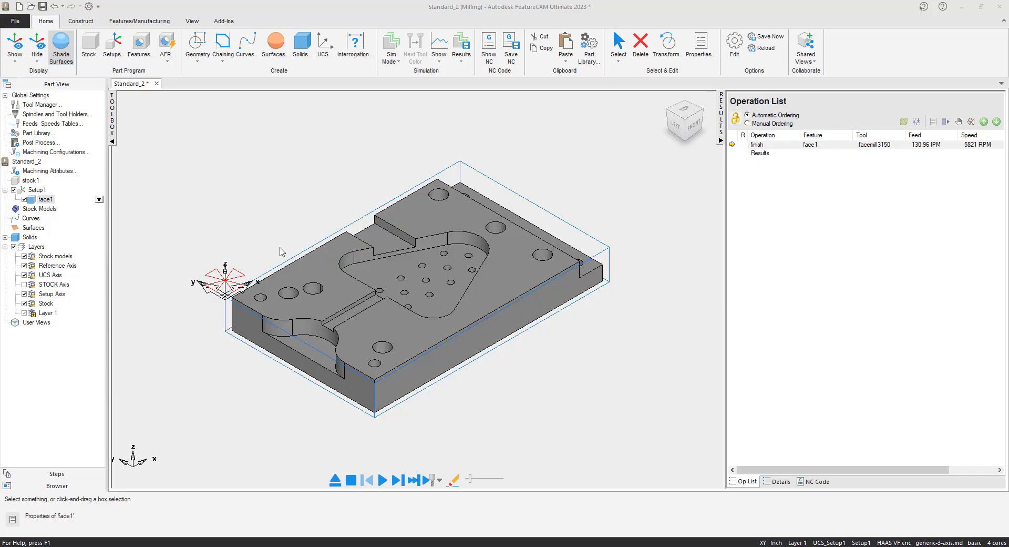
Start a Boss feature from curve, extracted with feature recognition using the horizontal surface method
click(693, 127)
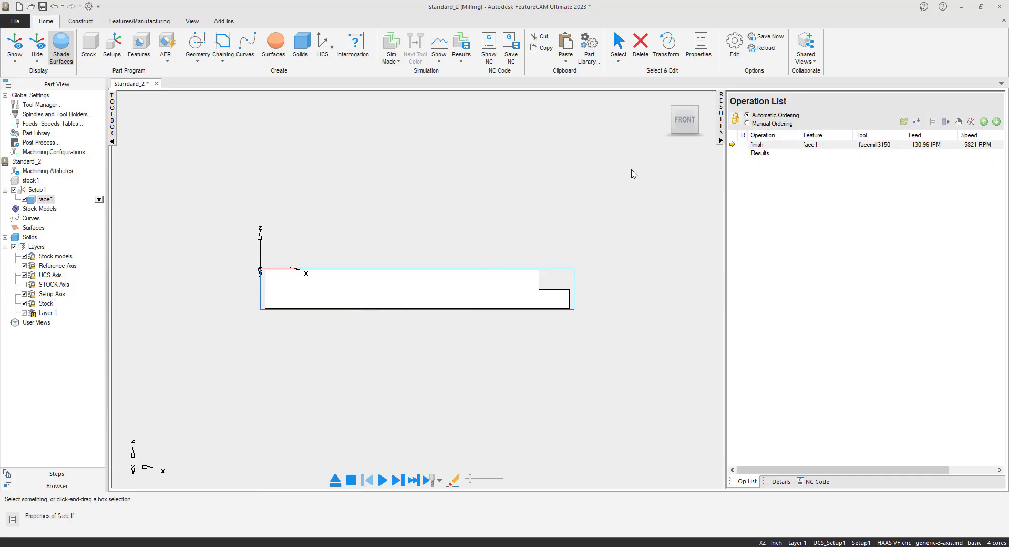
right_click(347, 200)
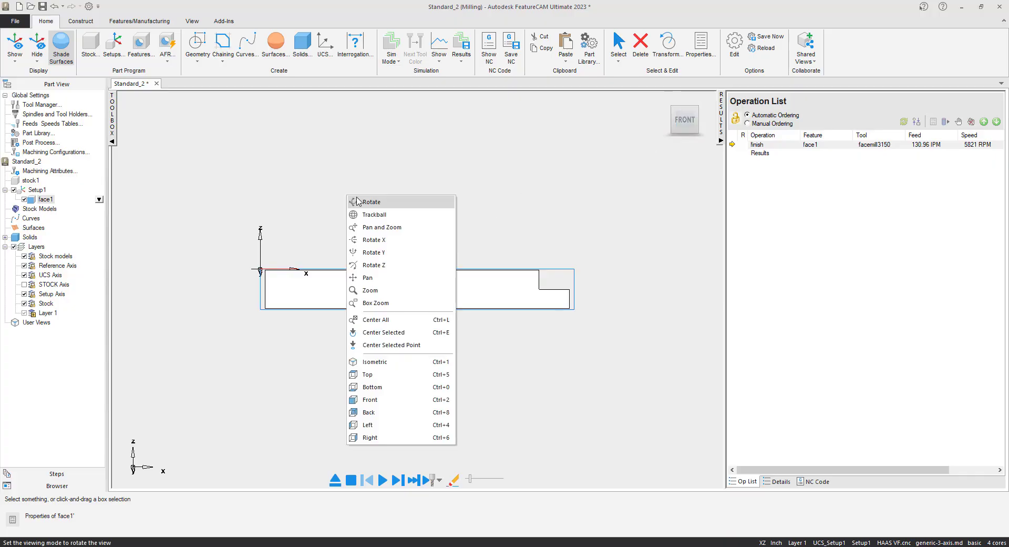
click(359, 201)
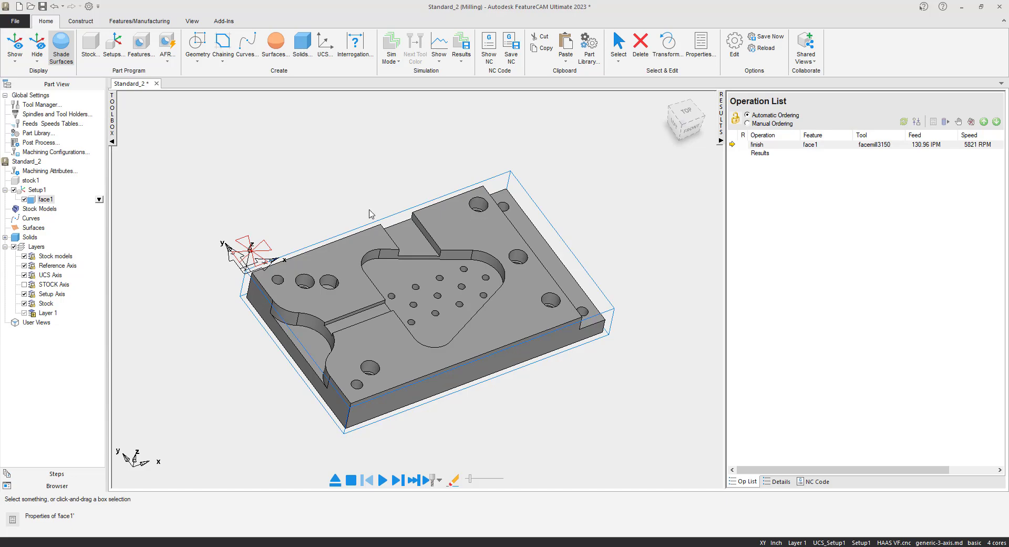
click(678, 124)
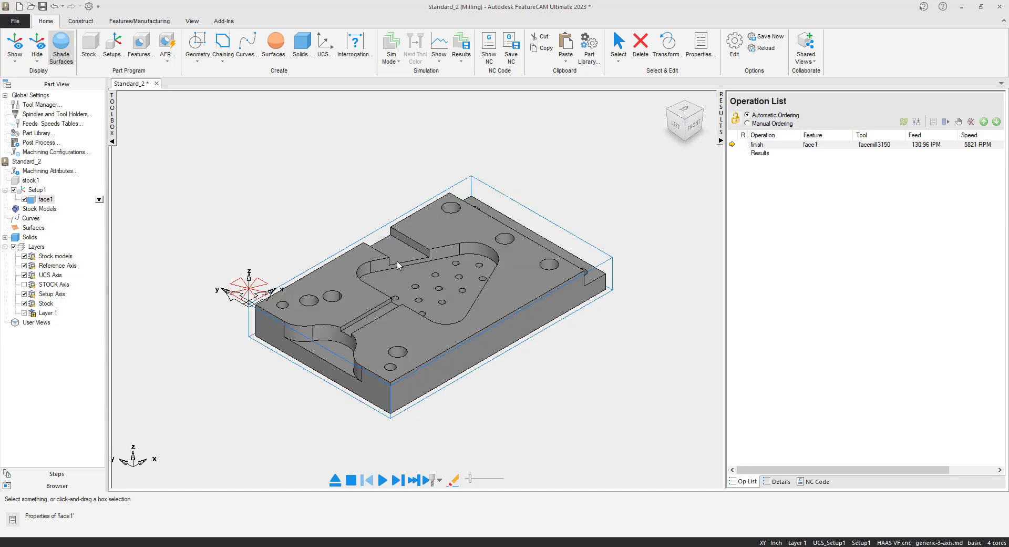
click(141, 46)
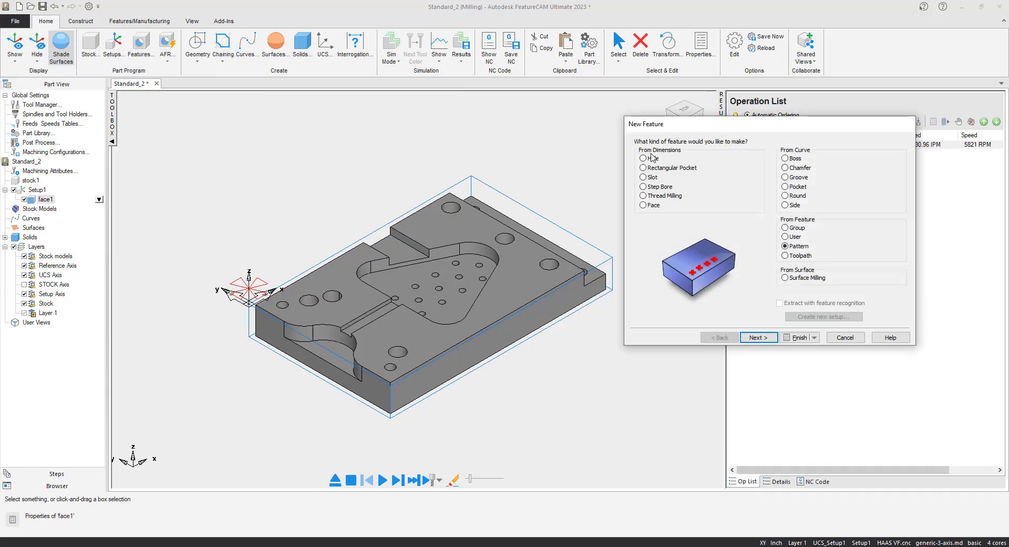
click(785, 159)
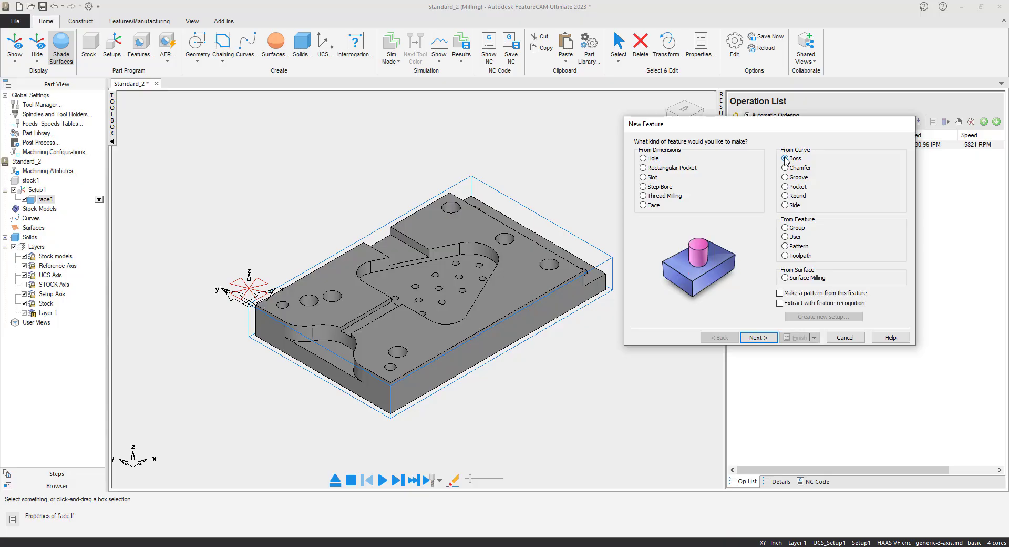
click(779, 303)
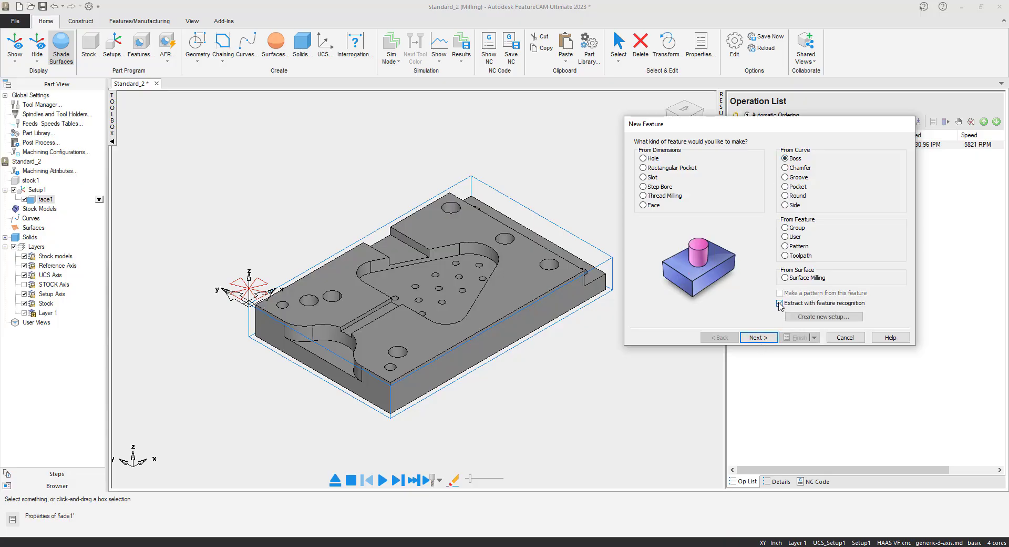
click(755, 336)
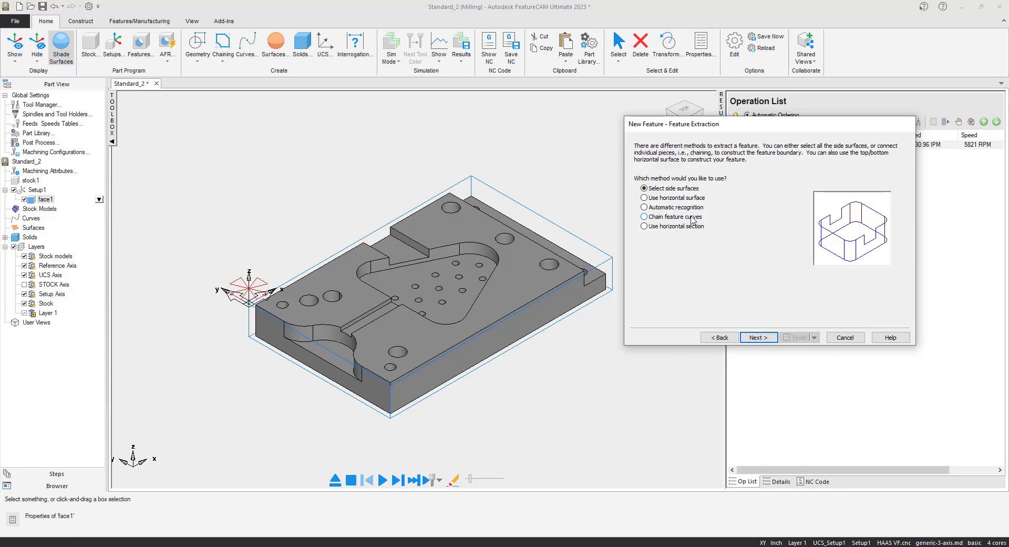
click(644, 197)
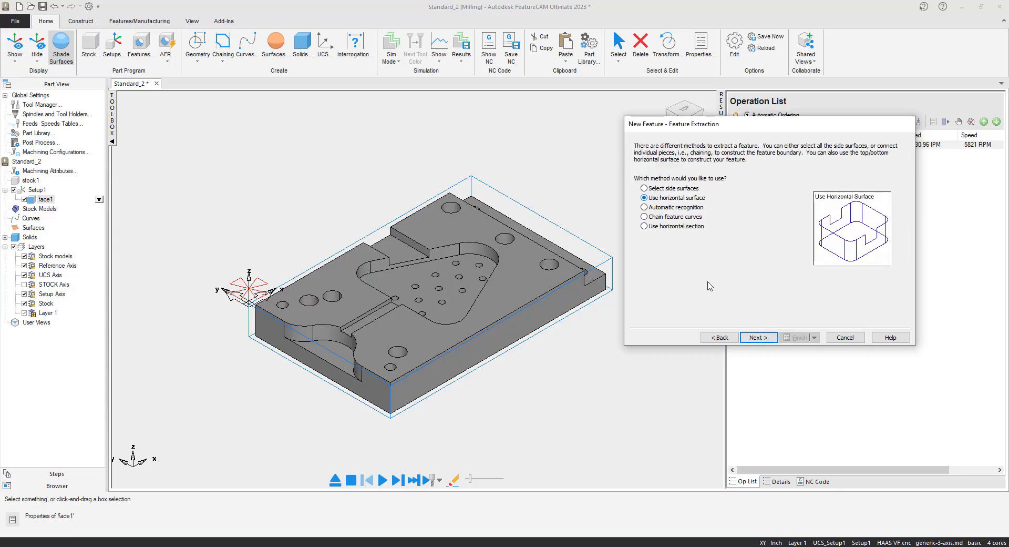
click(759, 338)
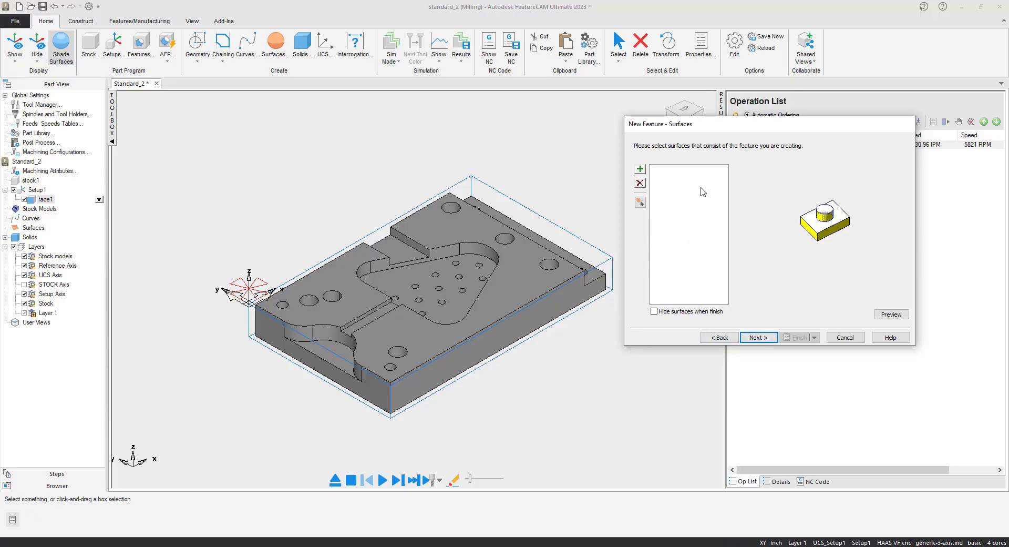
Add the part's flat underside face as the surface that defines the boss boundary
right_click(537, 386)
click(596, 144)
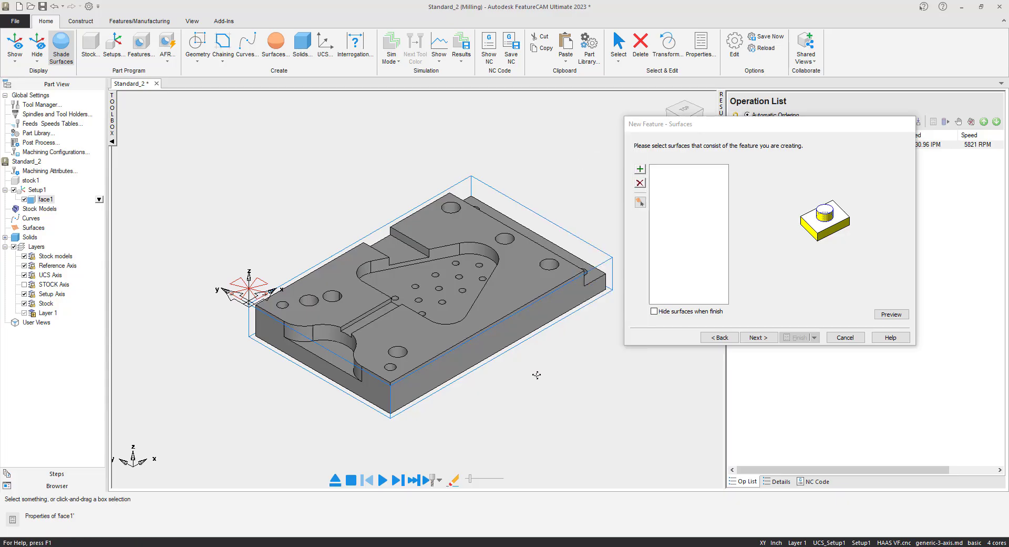
click(484, 288)
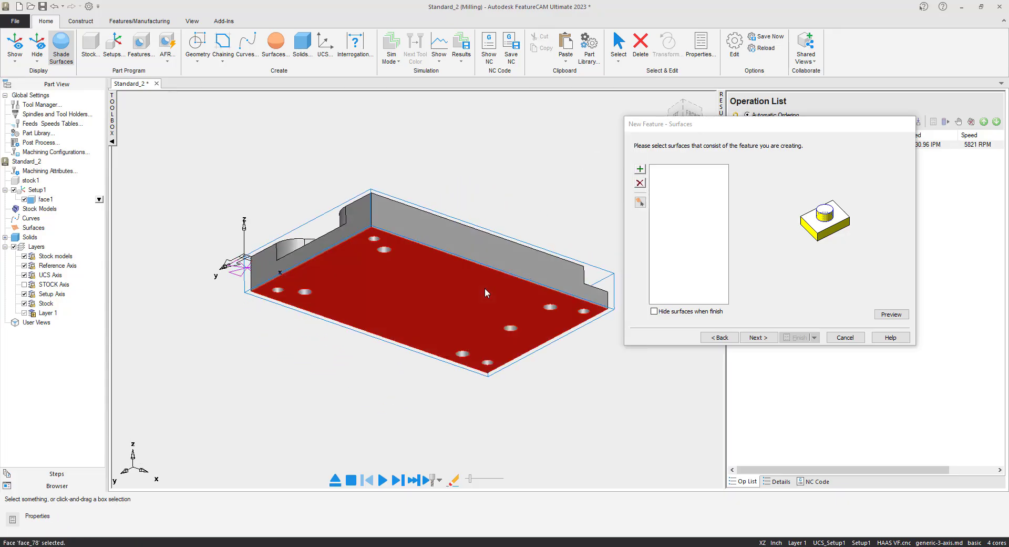
click(641, 170)
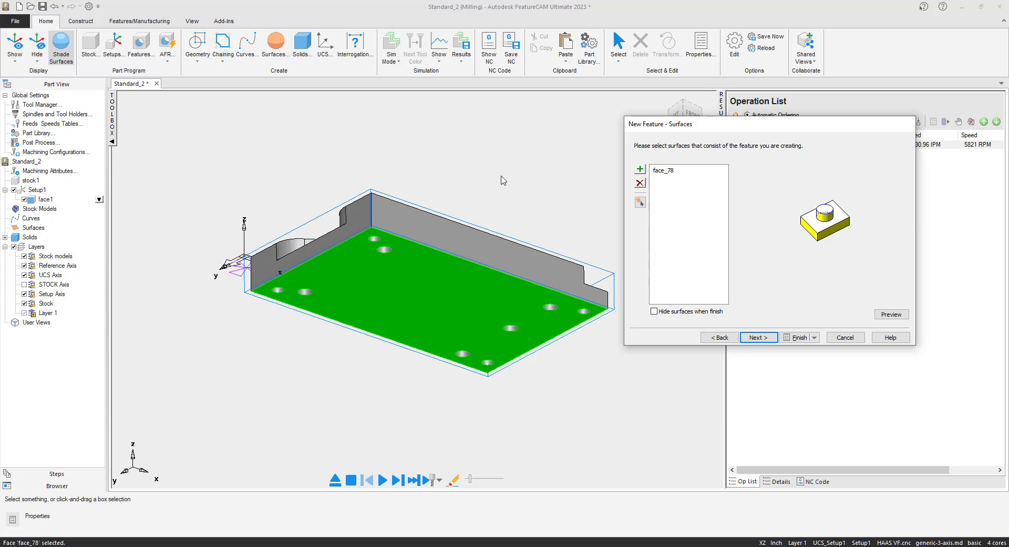
middle_drag(503, 180, 533, 271)
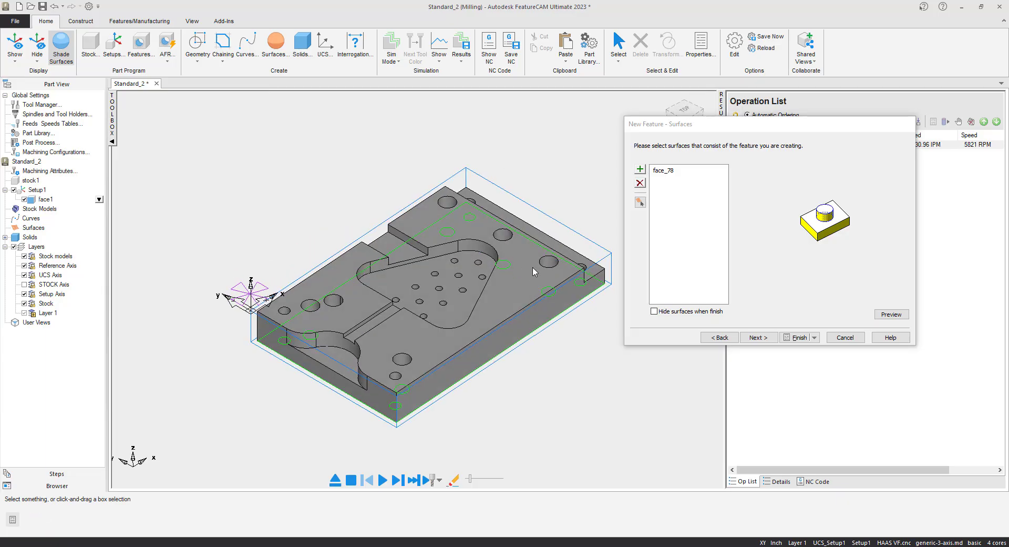
click(759, 338)
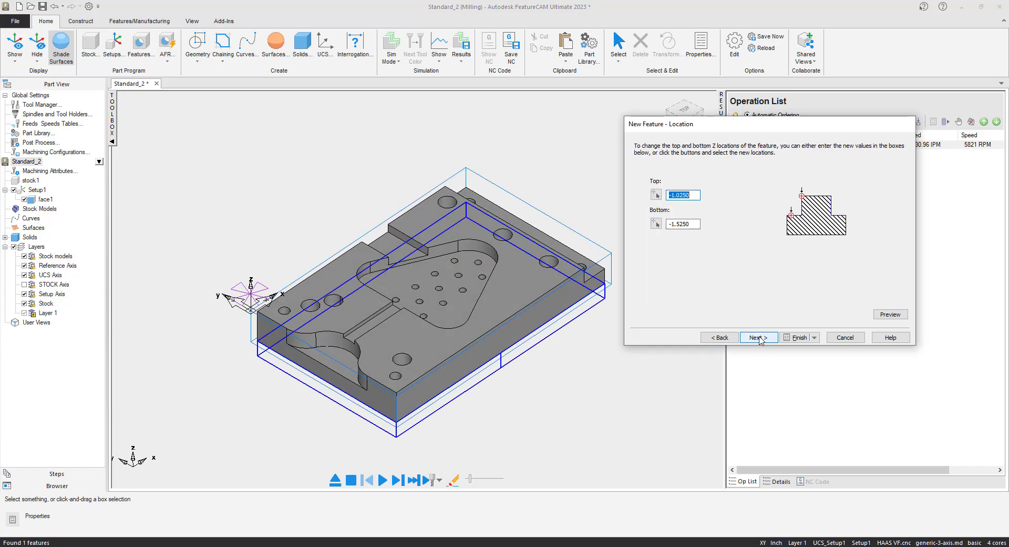
Set the boss's top Z location to 0 and preview its outline around the part
middle_drag(499, 371, 465, 357)
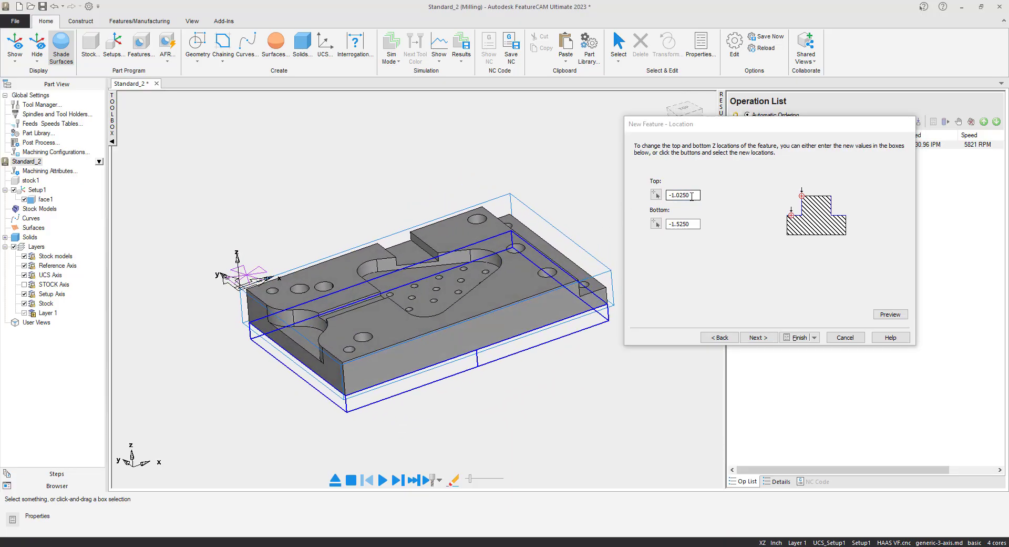
click(650, 201)
text(0)
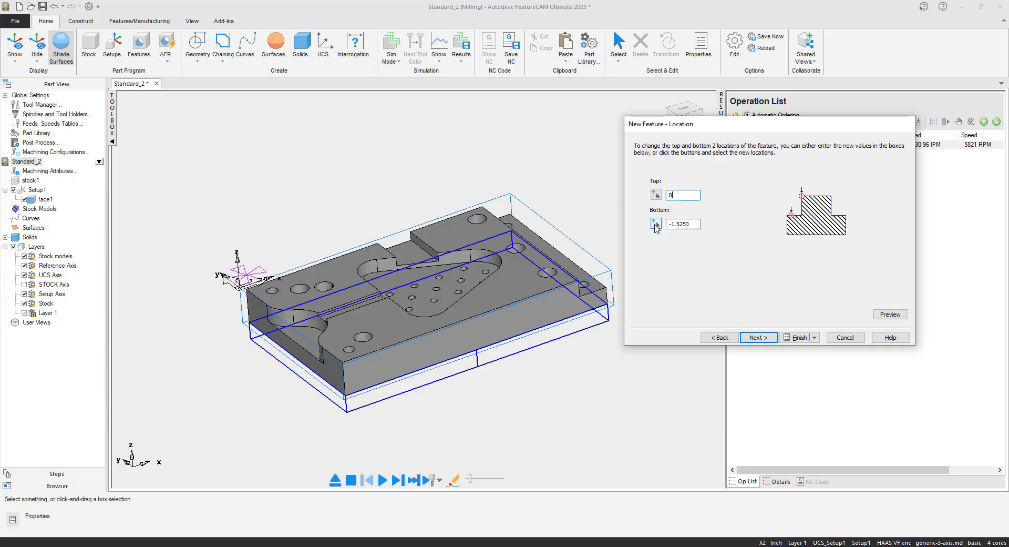
click(684, 225)
click(890, 314)
click(492, 345)
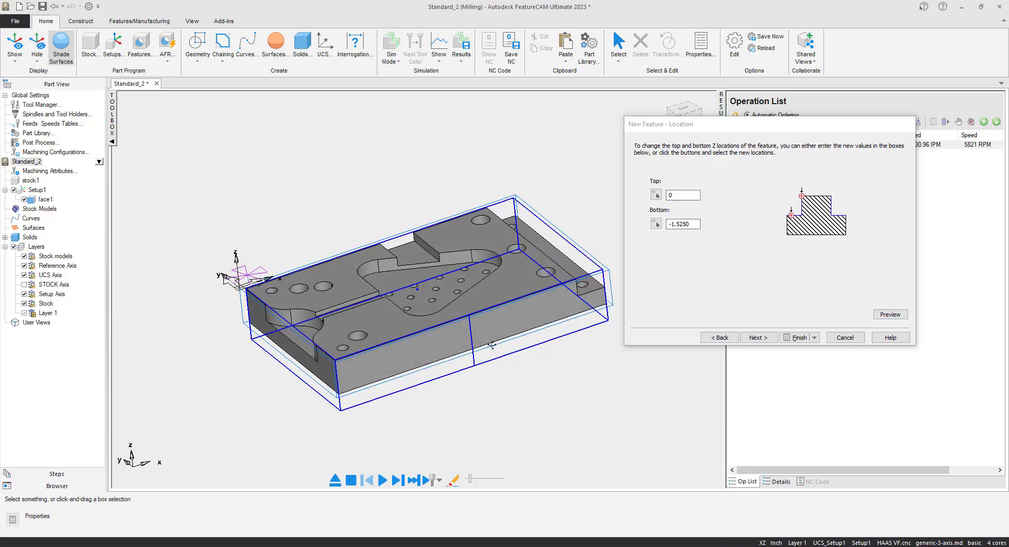
middle_drag(492, 345, 468, 332)
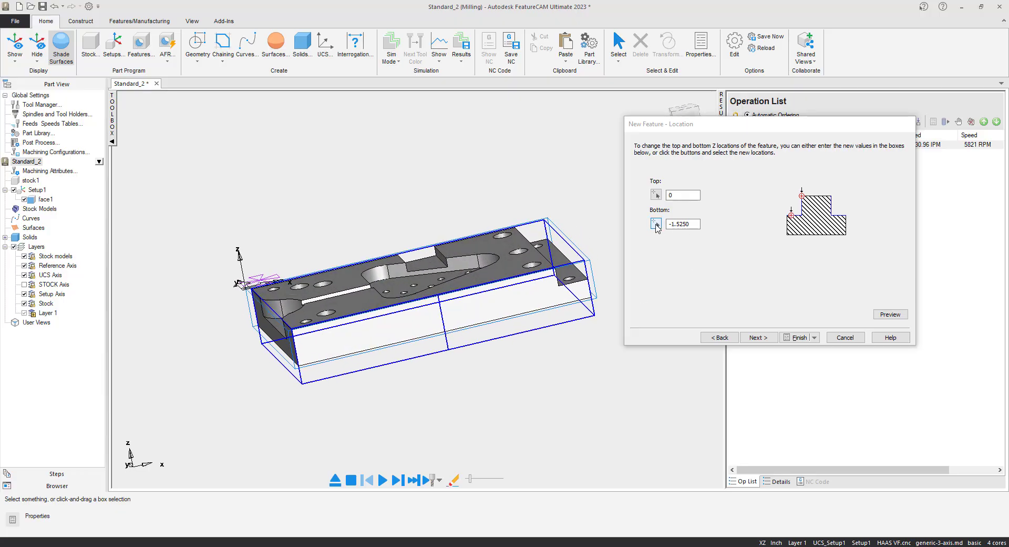
Set the boss's bottom Z location to -1.0250 by picking a point on the edge of the part's underside
click(656, 226)
middle_drag(400, 336, 390, 313)
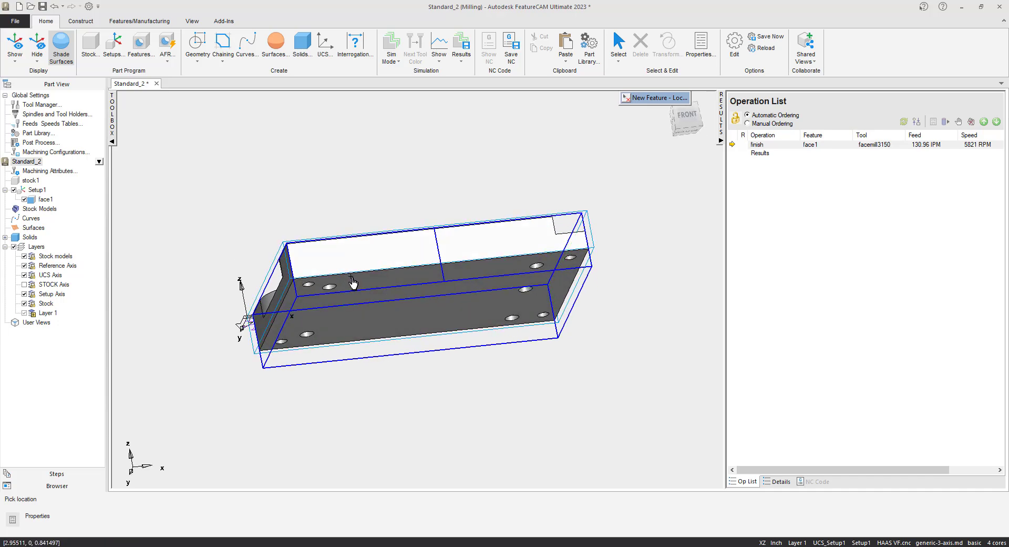
scroll(356, 282, up, 2)
scroll(356, 282, up, 3)
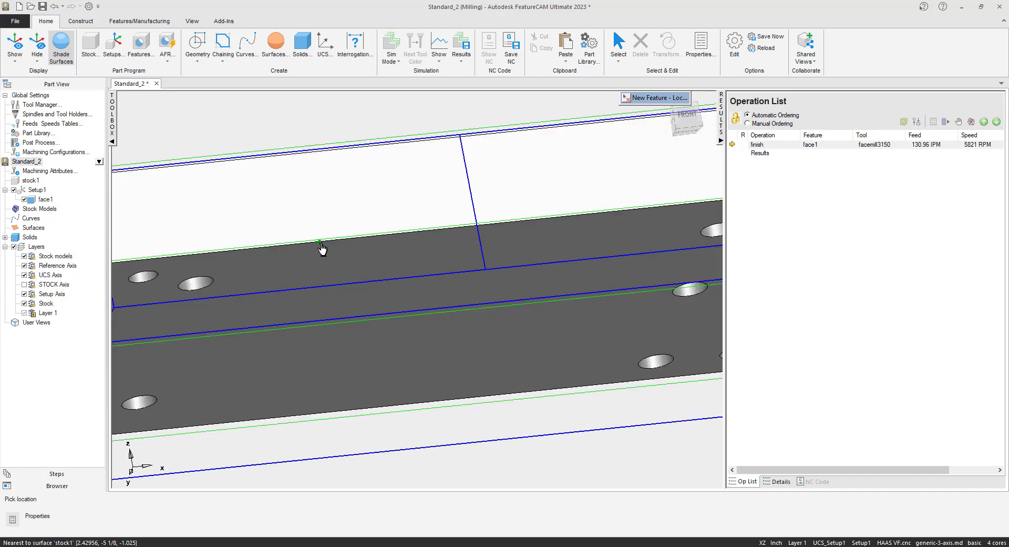
click(324, 249)
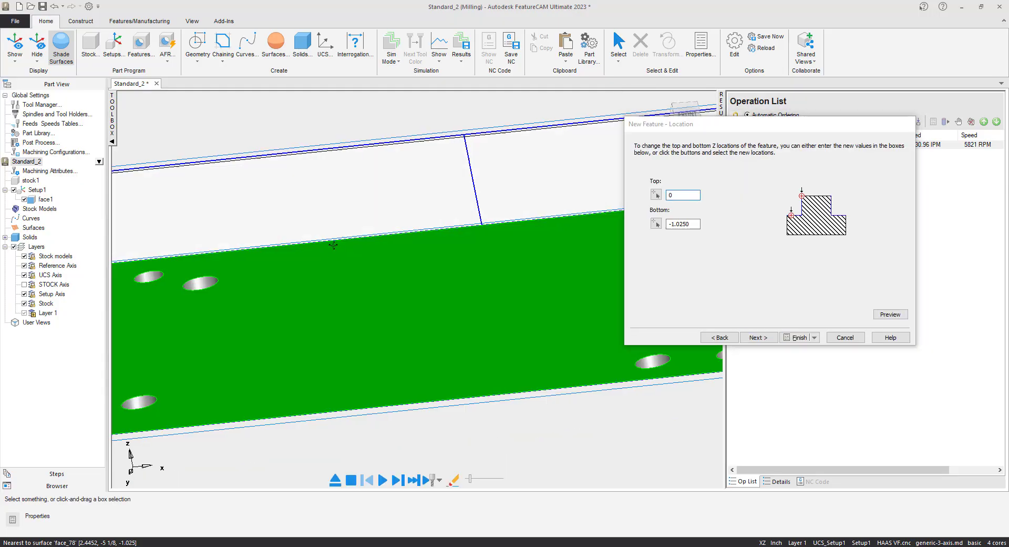
middle_drag(323, 245, 368, 333)
scroll(342, 293, down, 3)
scroll(349, 314, up, 2)
scroll(359, 320, down, 2)
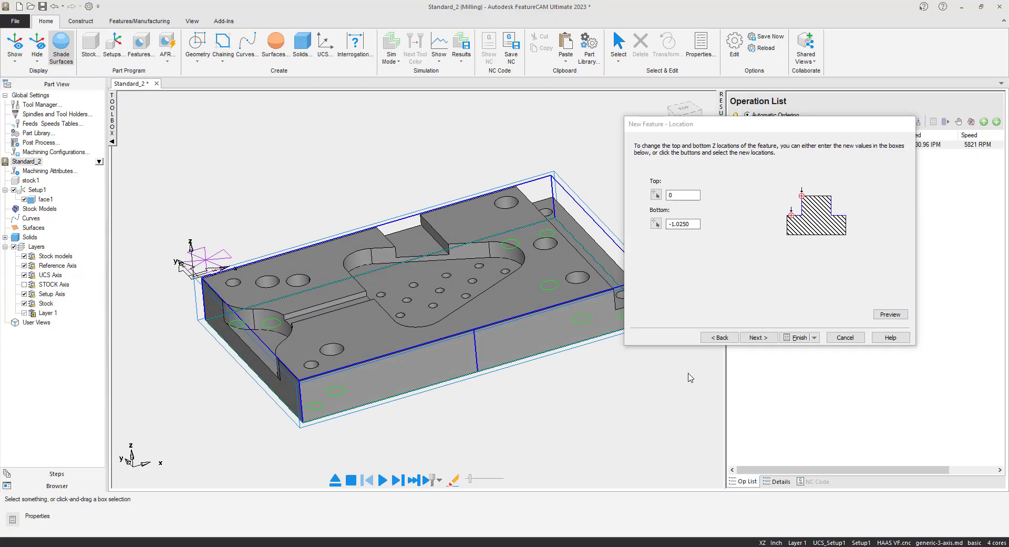
Create the boss with the proposed dimensions and the default rough and finish pass strategies
click(757, 338)
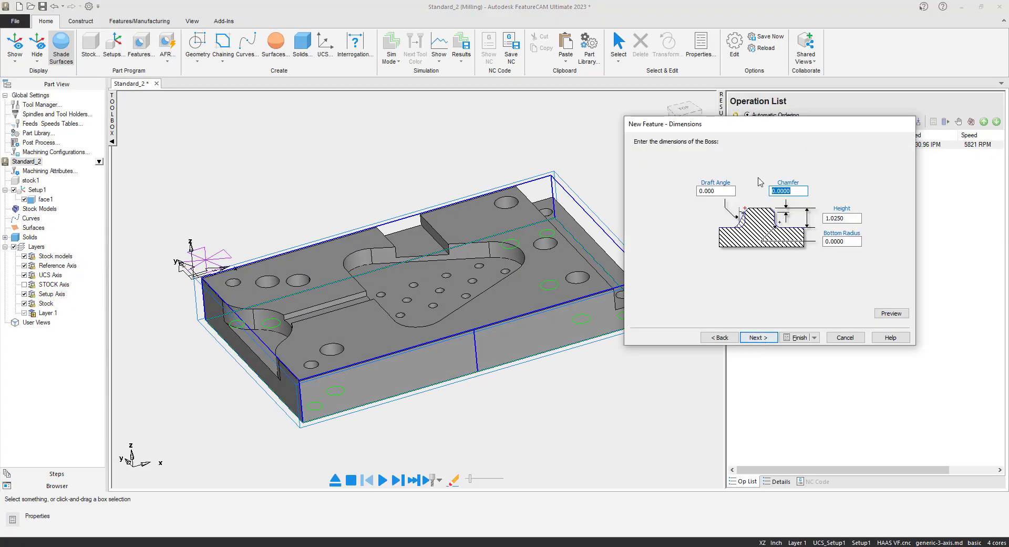
drag(784, 126, 838, 102)
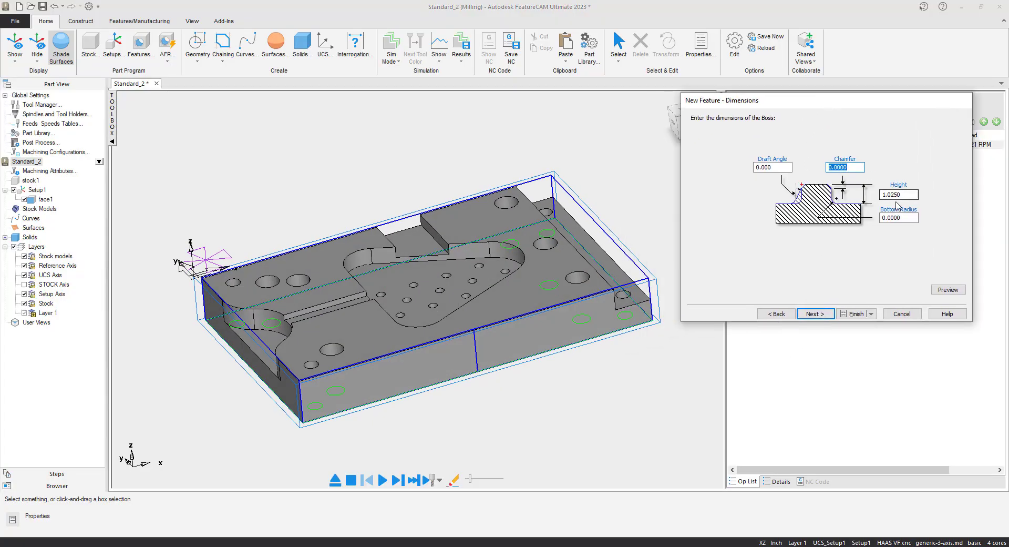
click(813, 314)
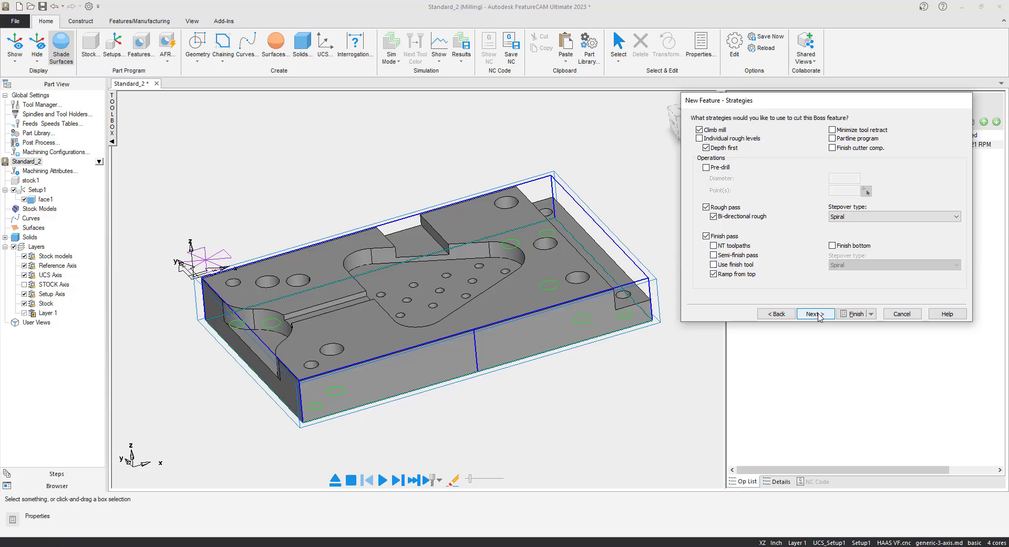
click(814, 314)
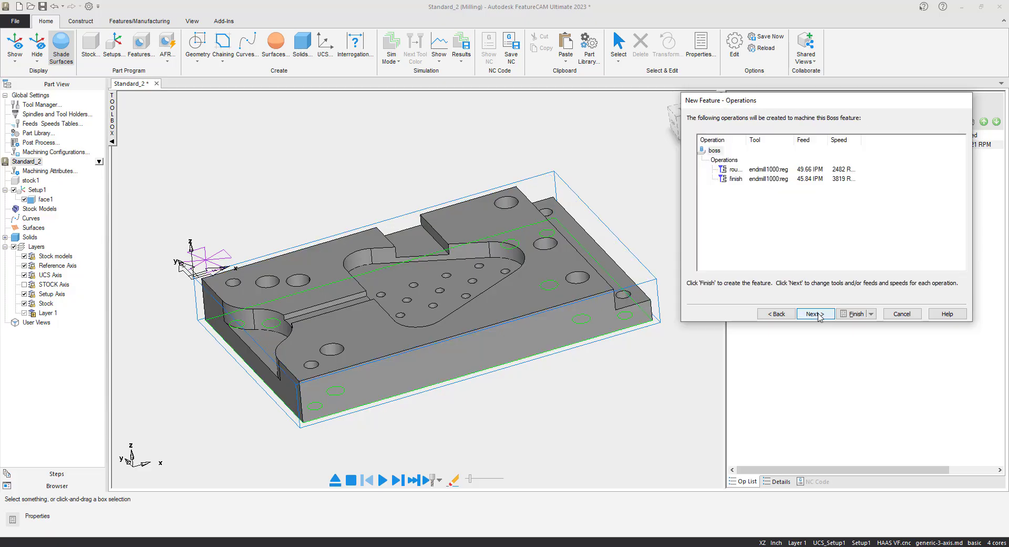
click(856, 314)
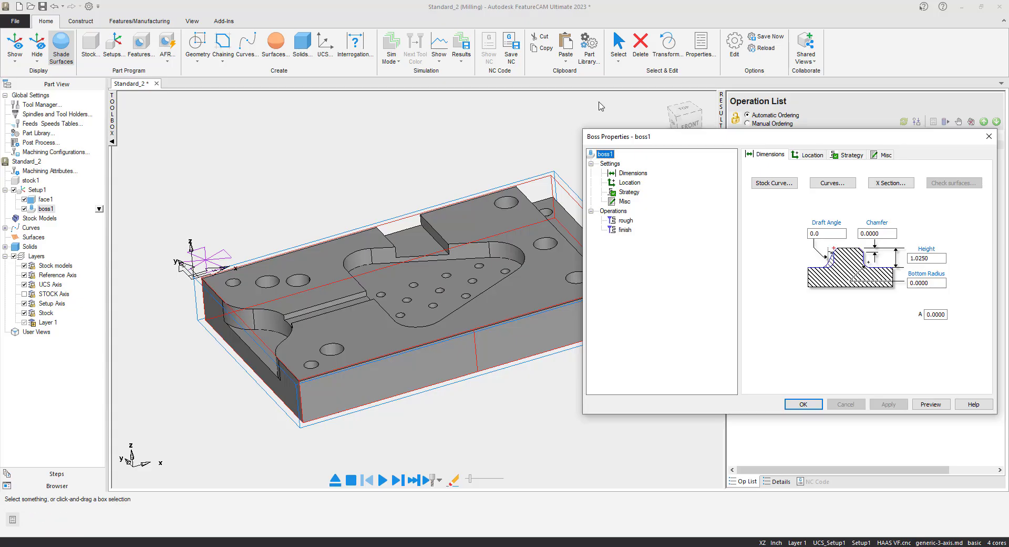
Accept the boss properties and run the 3D simulation of the face and boss operations in an isometric view
click(671, 112)
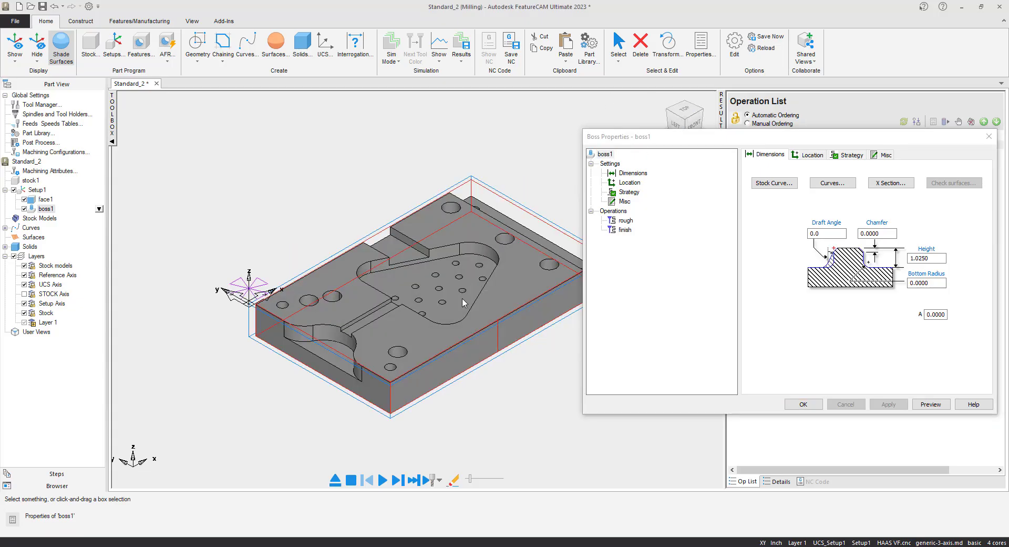
click(805, 404)
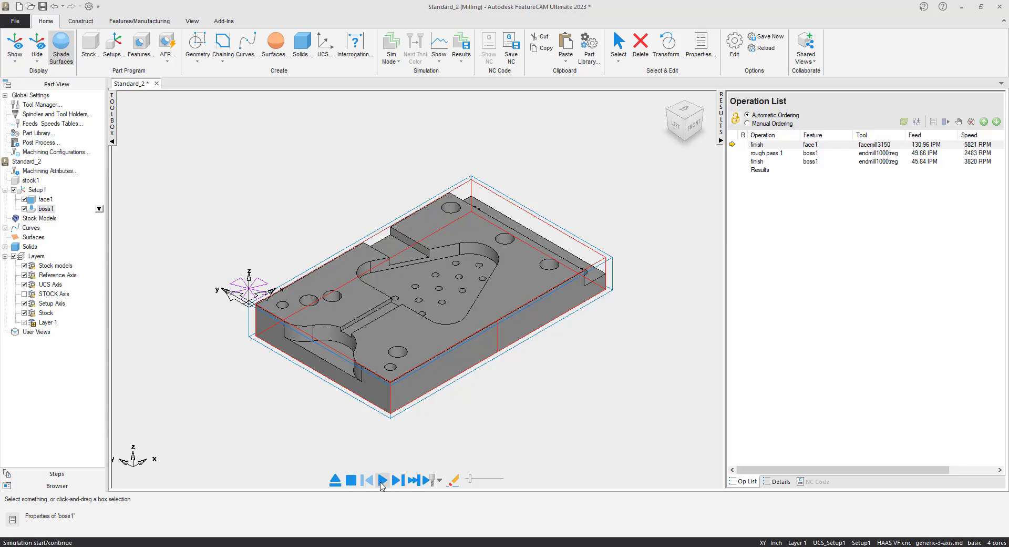
click(382, 480)
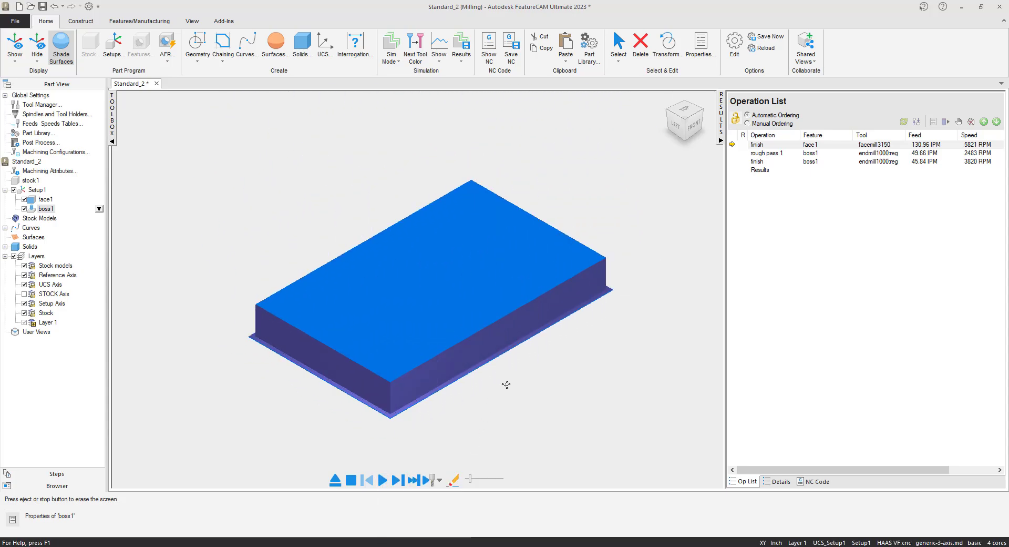
Clear the simulation and start a Side feature extracted with feature recognition, using the Select side surfaces method
click(335, 480)
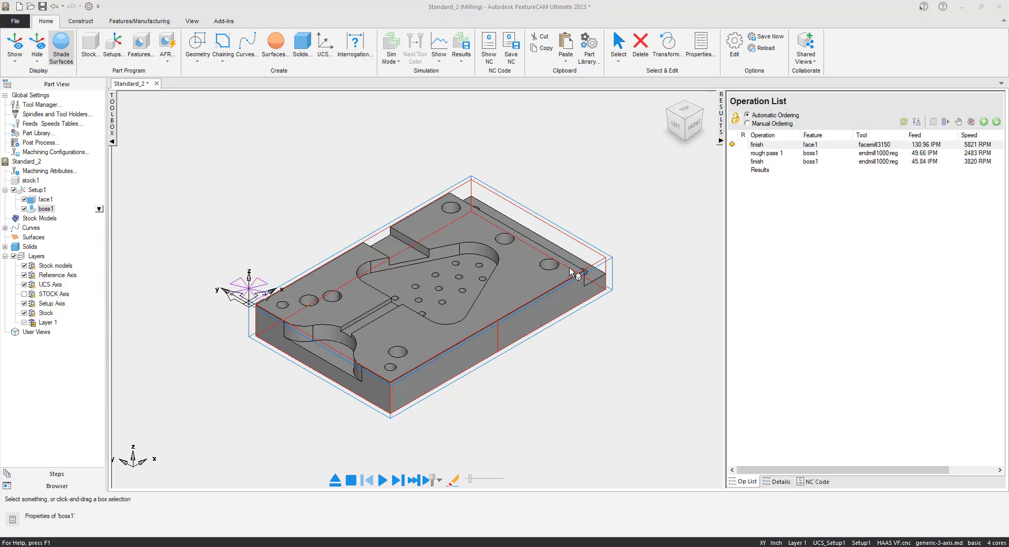
middle_drag(572, 272, 484, 256)
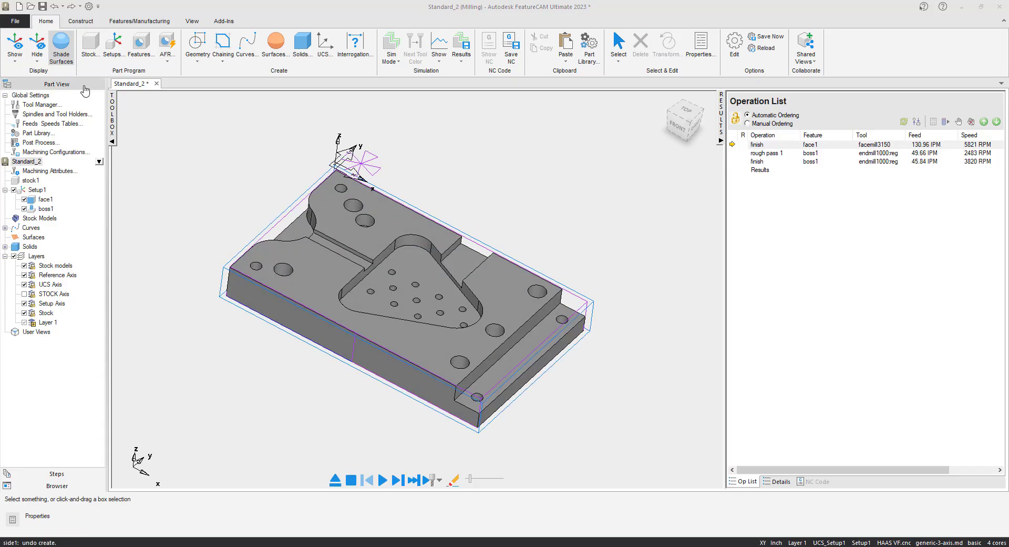
click(141, 47)
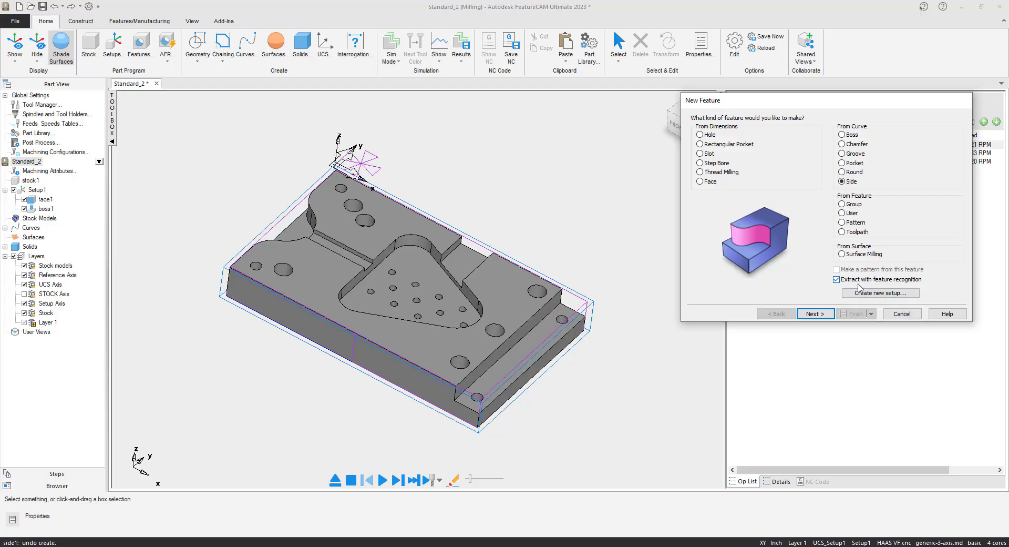
click(813, 315)
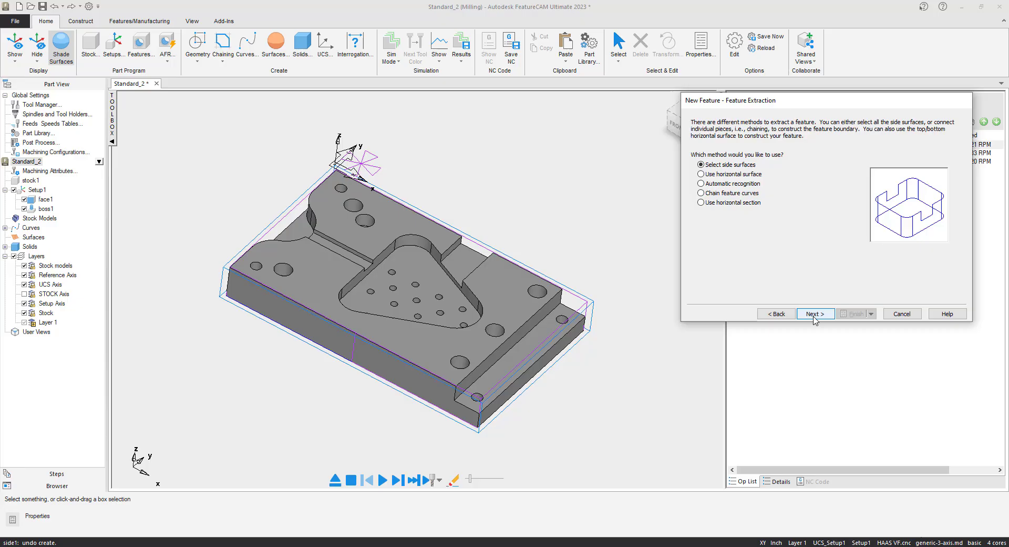
click(701, 174)
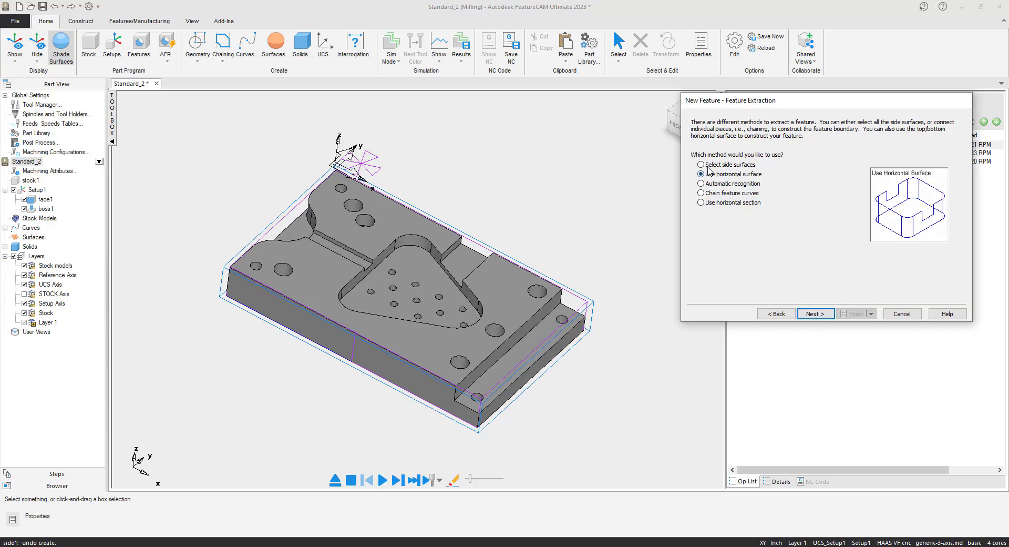
click(702, 165)
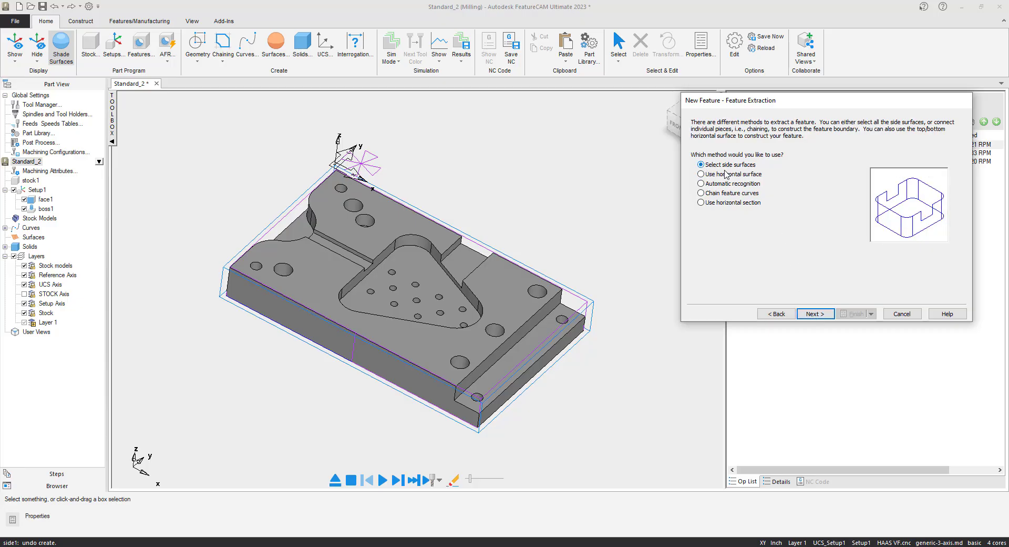
click(824, 313)
Add the floor and the vertical wall of the step at the plate's end to the side feature's surfaces
click(535, 338)
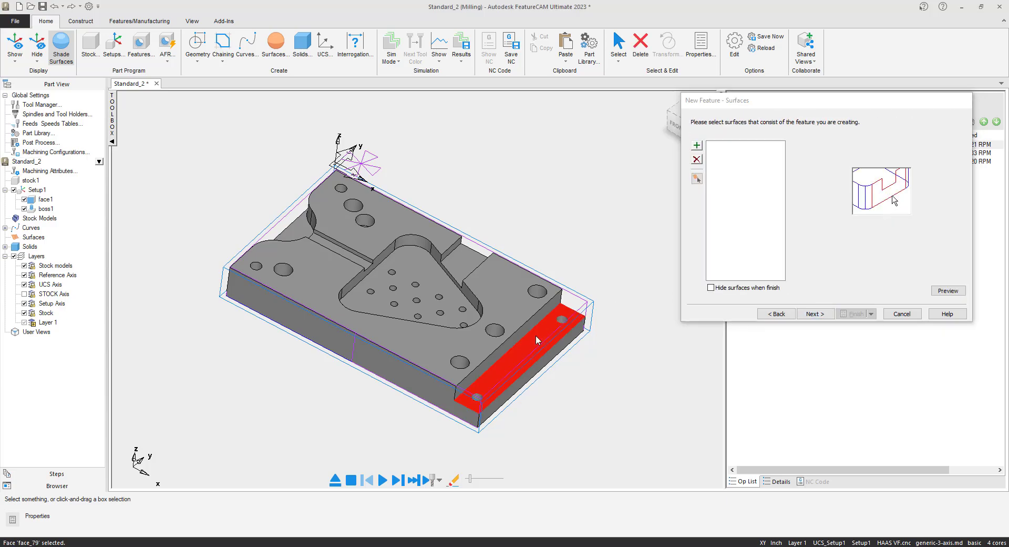
click(697, 145)
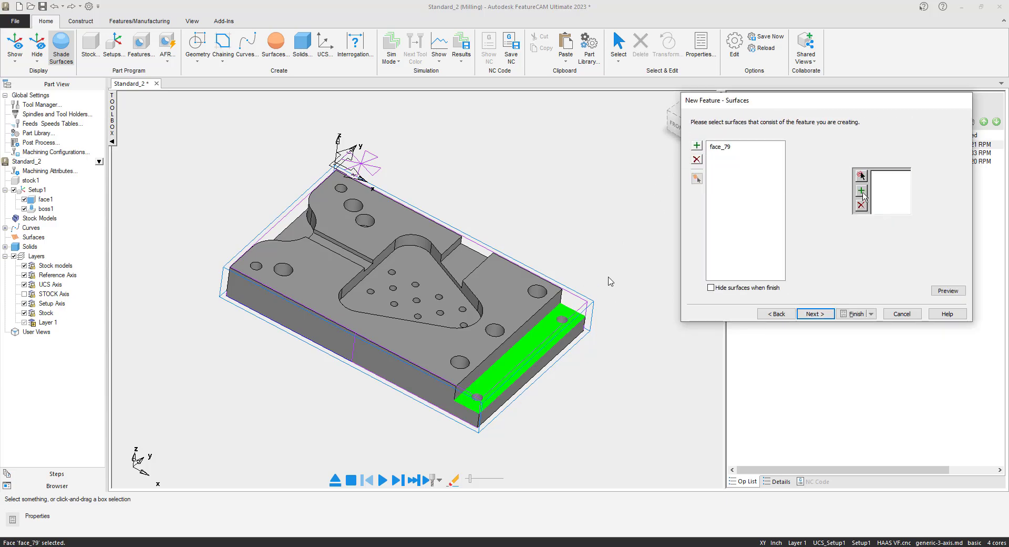
click(541, 315)
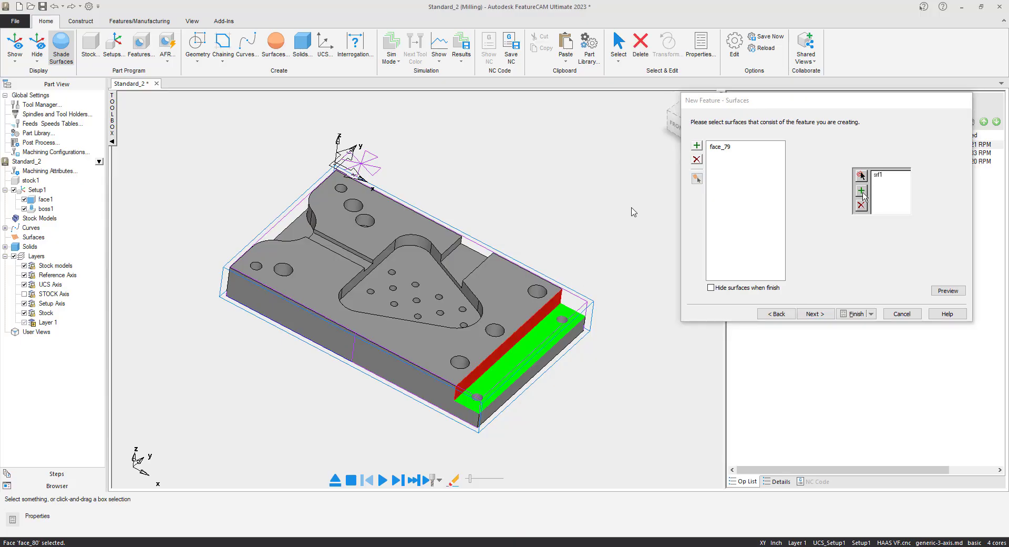
click(697, 145)
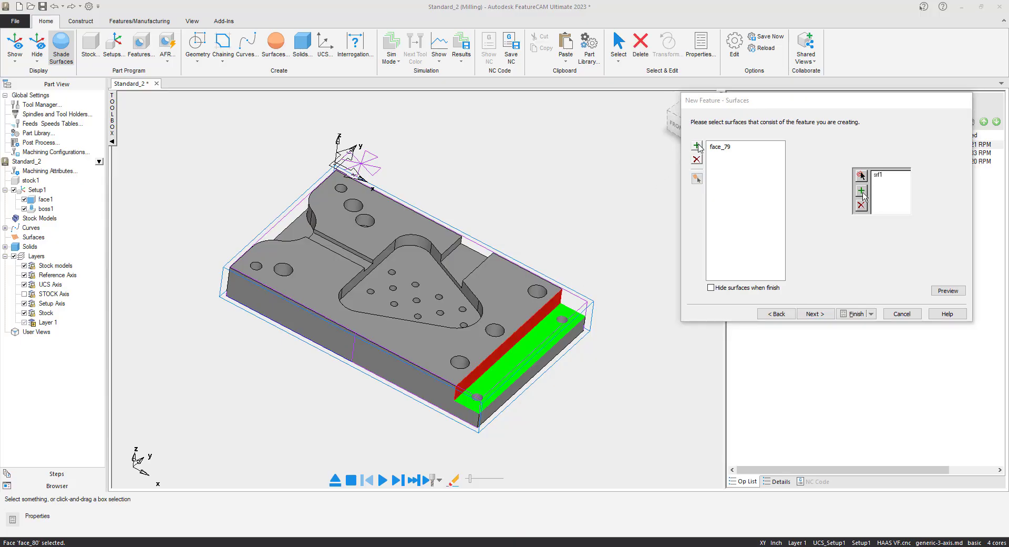
Try the Reverse machining side for the step's curve, then set it back to Normal so it points away from the wall
click(815, 318)
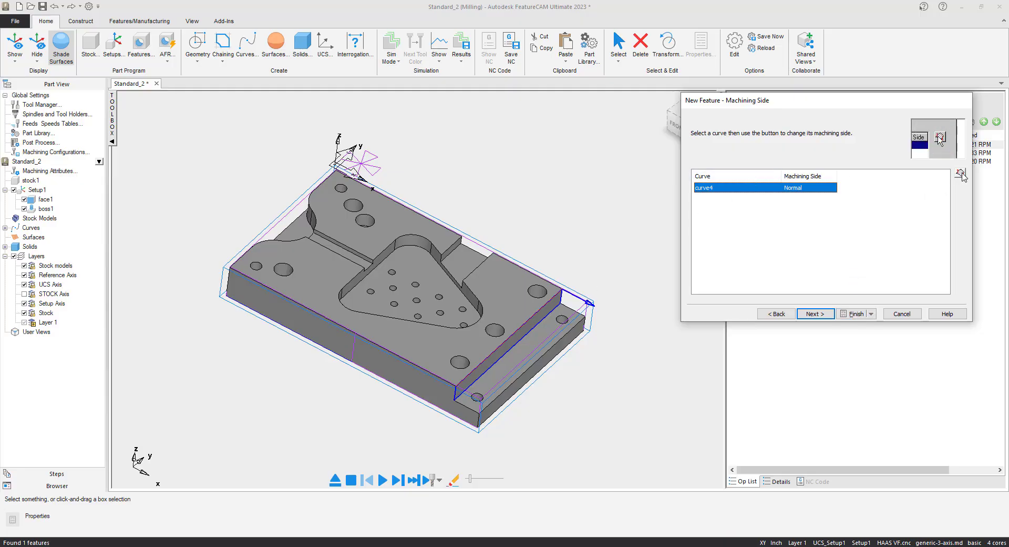
click(960, 174)
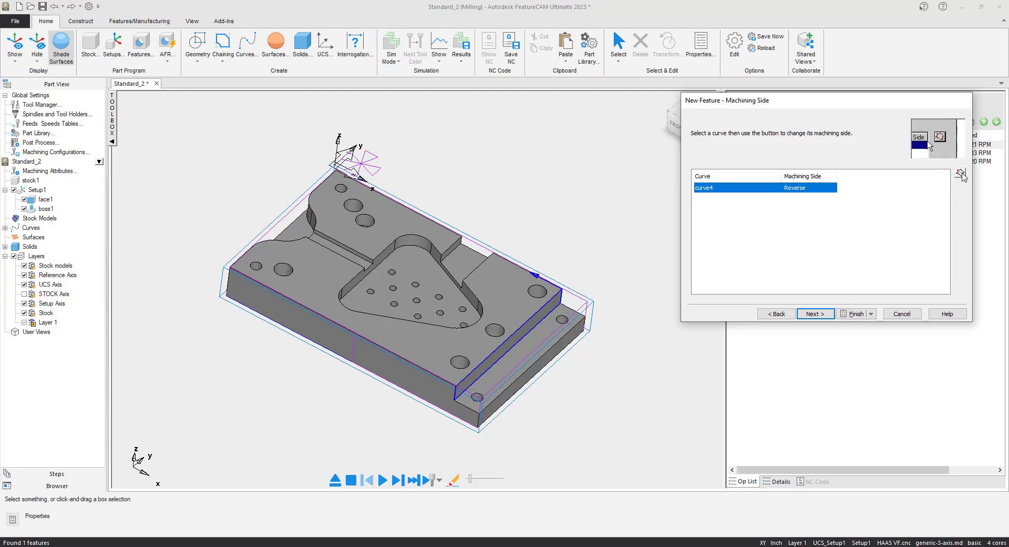
click(960, 173)
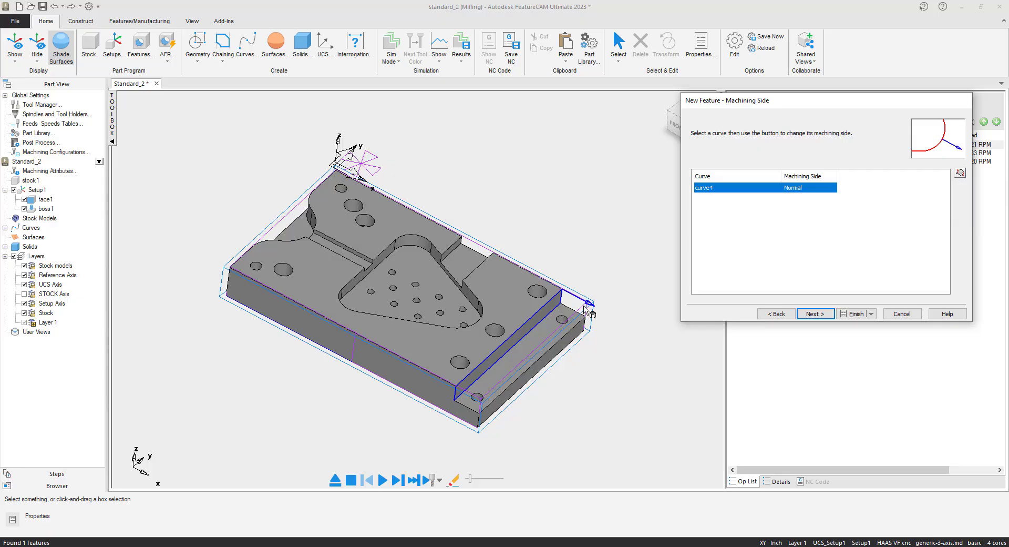
click(814, 314)
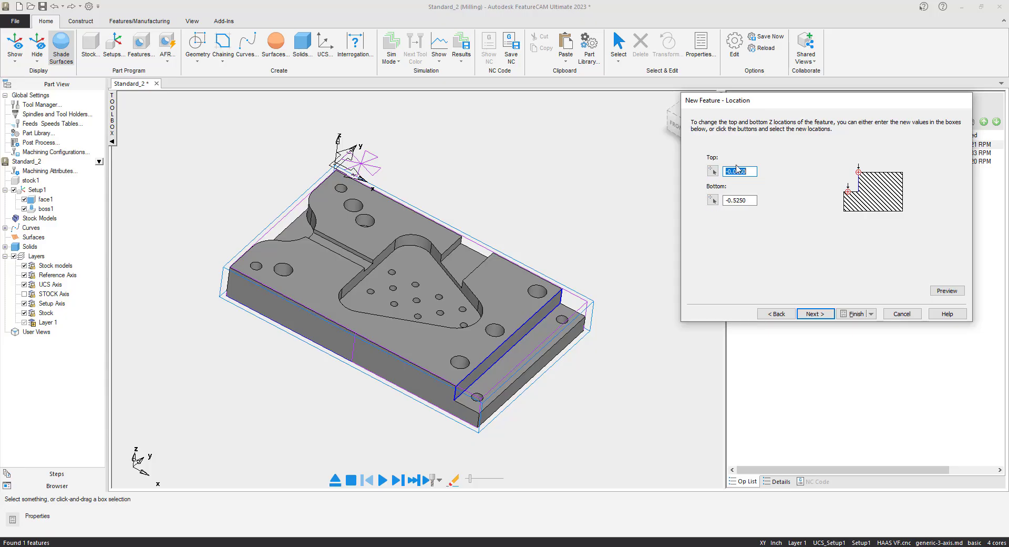
Create the end step's side feature with the proposed Z locations and default properties, and run the 3D simulation
click(855, 314)
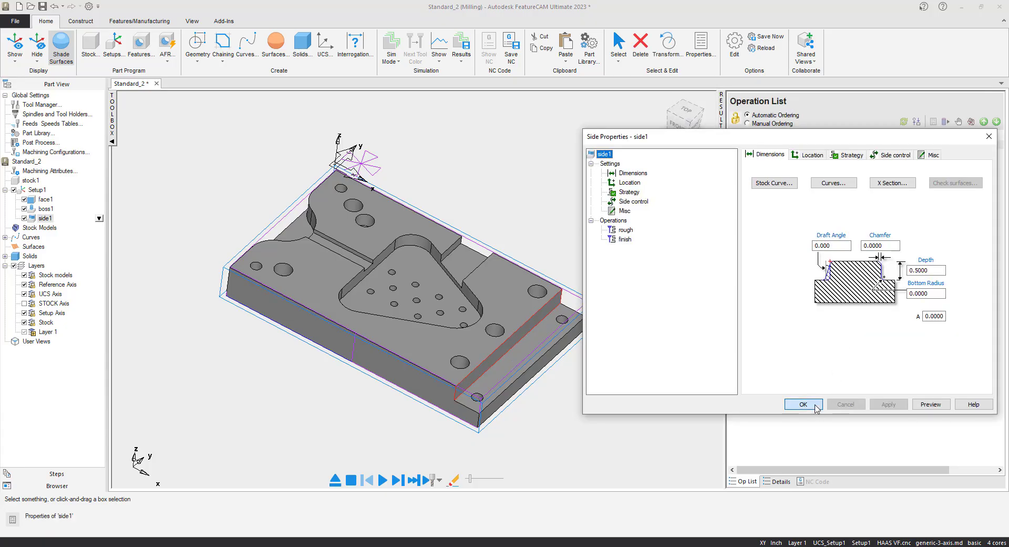
click(816, 407)
click(382, 480)
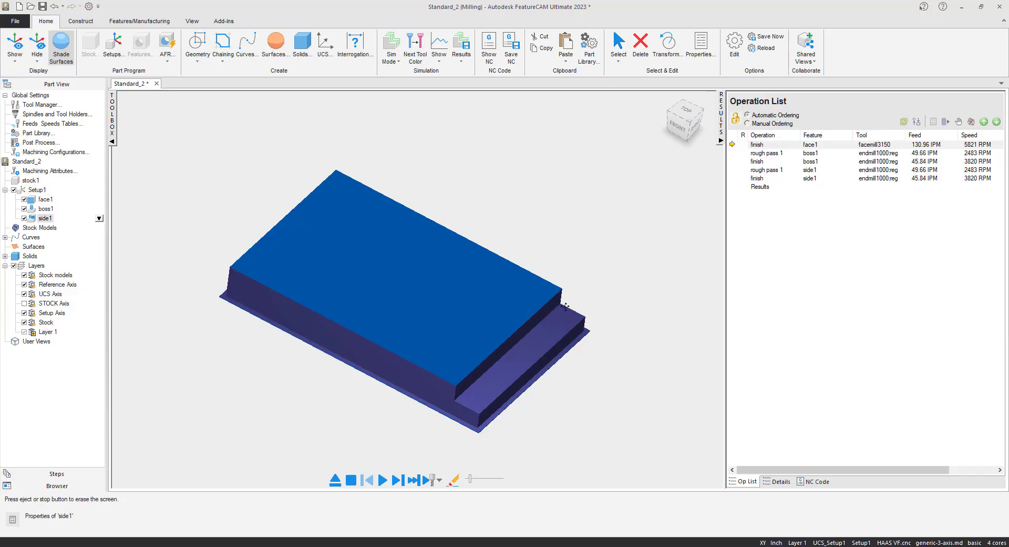
click(334, 480)
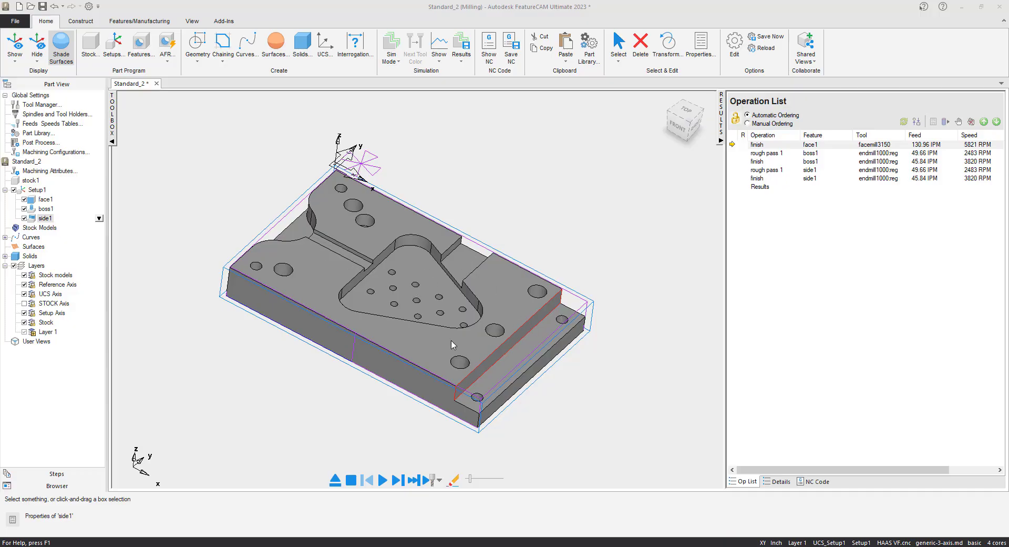
Start a second Side feature with feature recognition, again extracting it from selected side surfaces
click(671, 116)
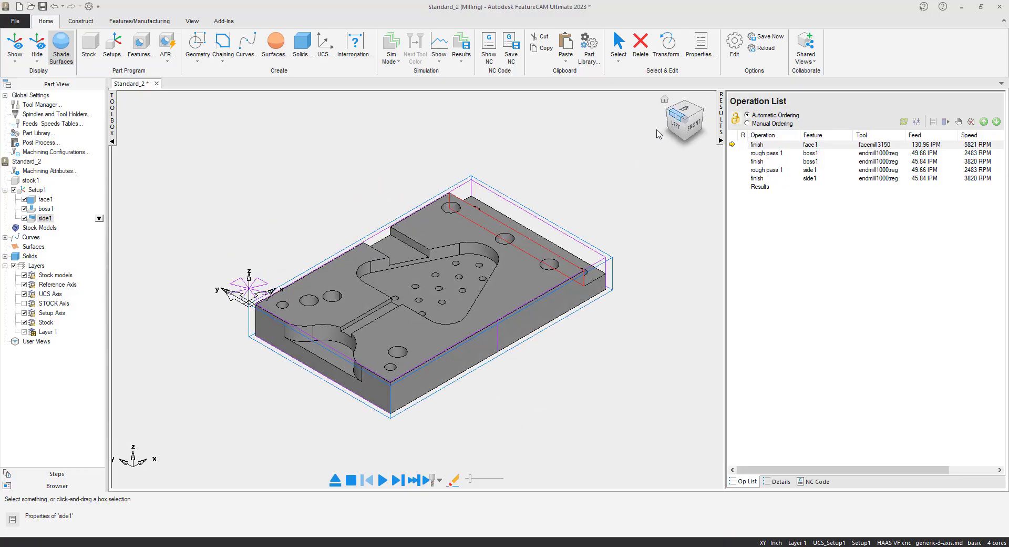
click(319, 169)
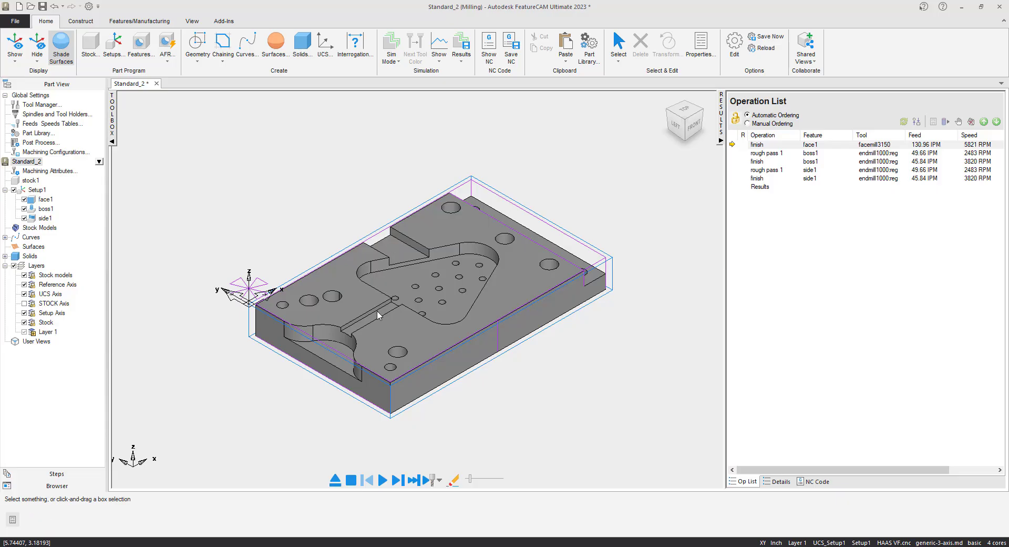
click(139, 45)
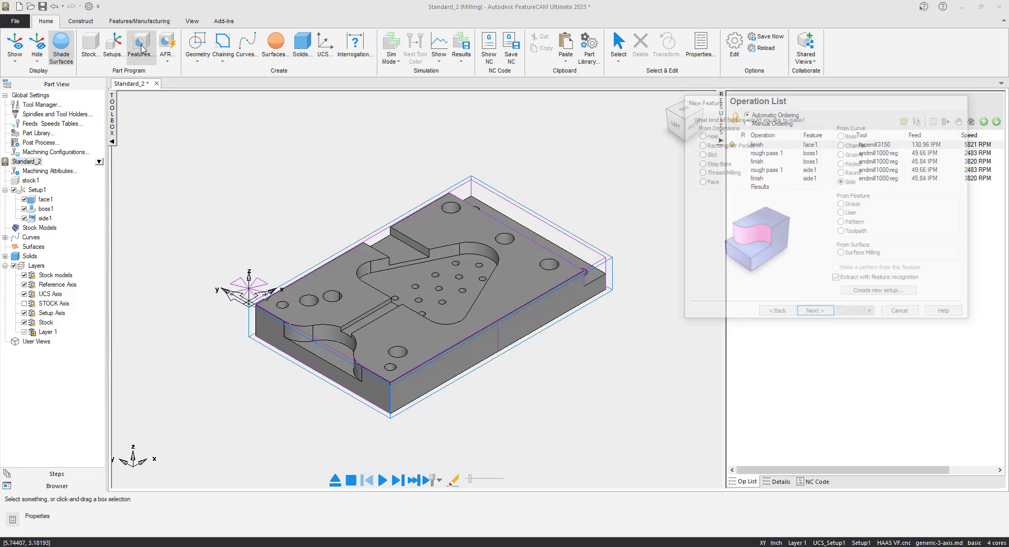
click(815, 314)
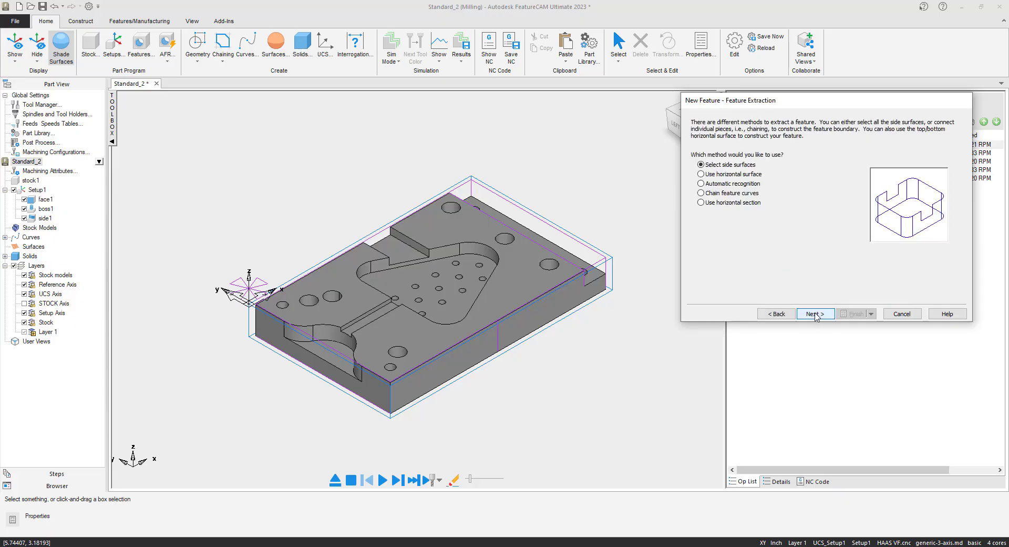
click(815, 314)
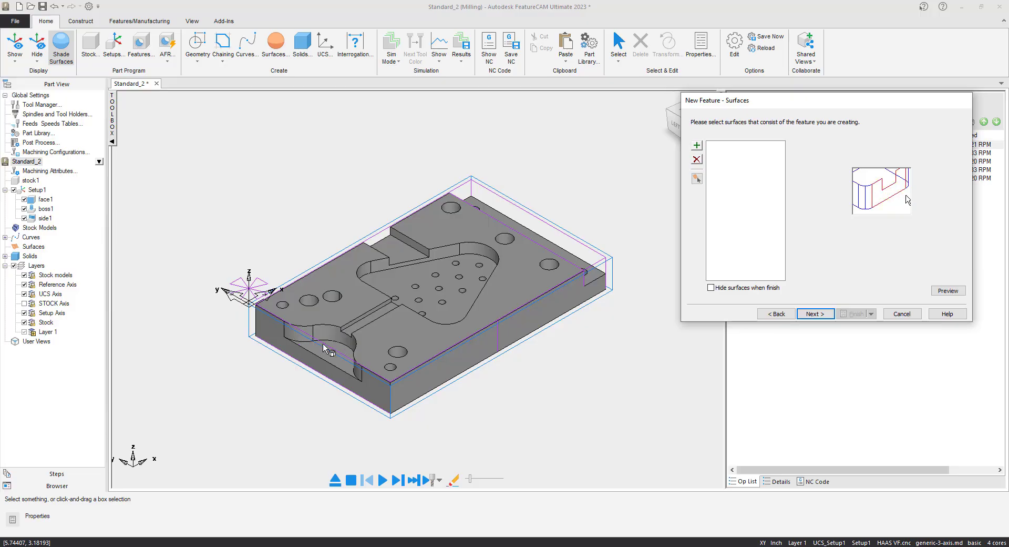
Add the three curved walls and the floor of the open recess on the plate's edge to the feature's surfaces
scroll(322, 342, up, 3)
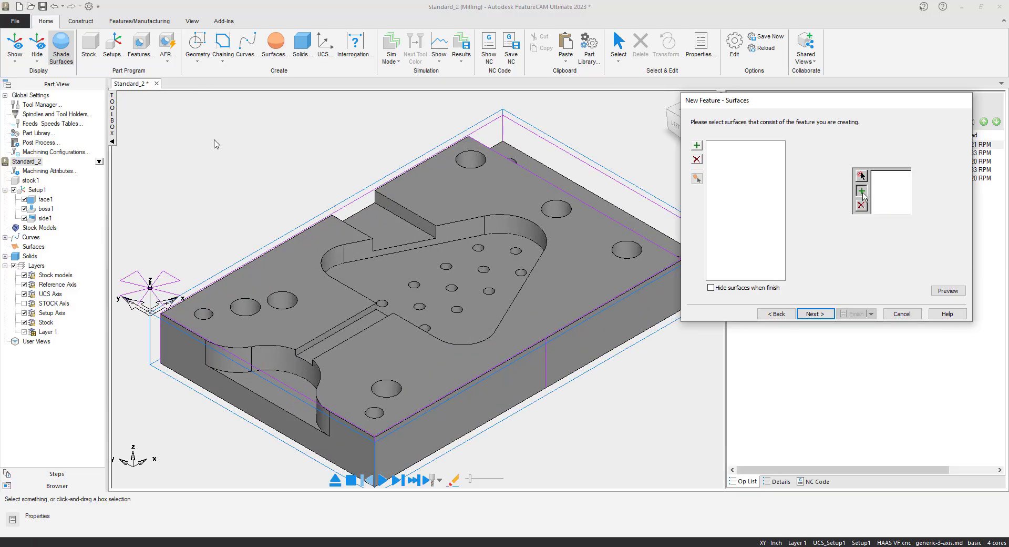
right_click(215, 143)
click(263, 227)
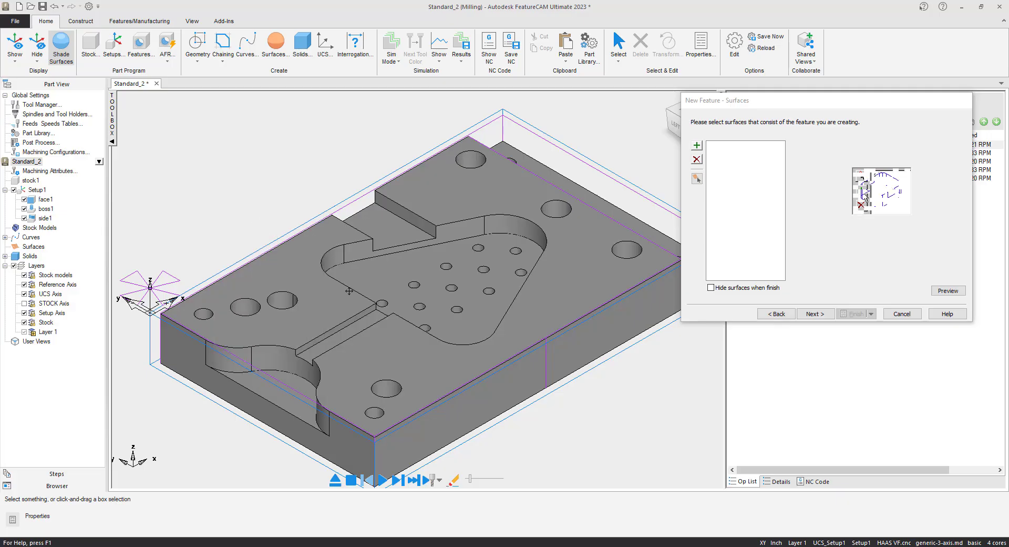
drag(349, 290, 333, 222)
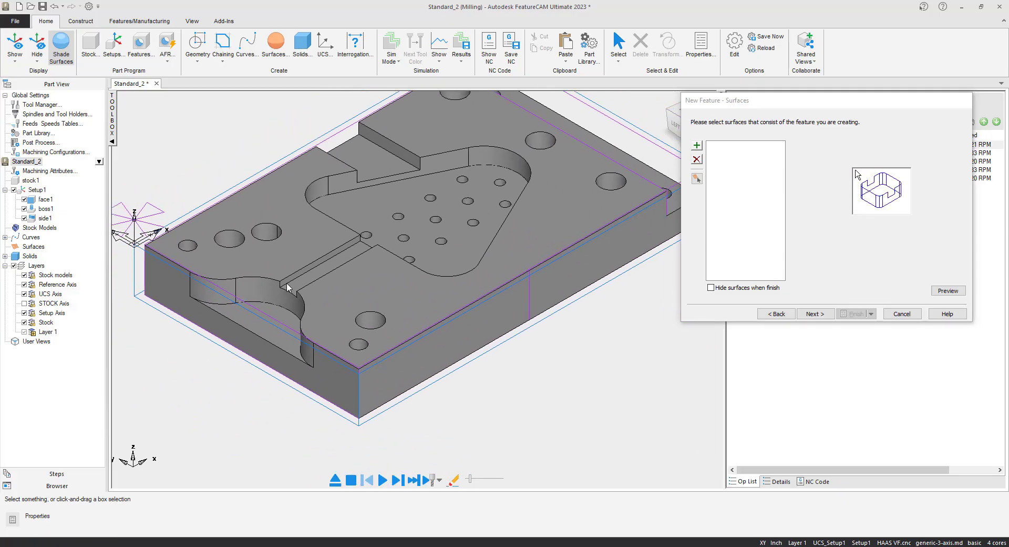
click(211, 299)
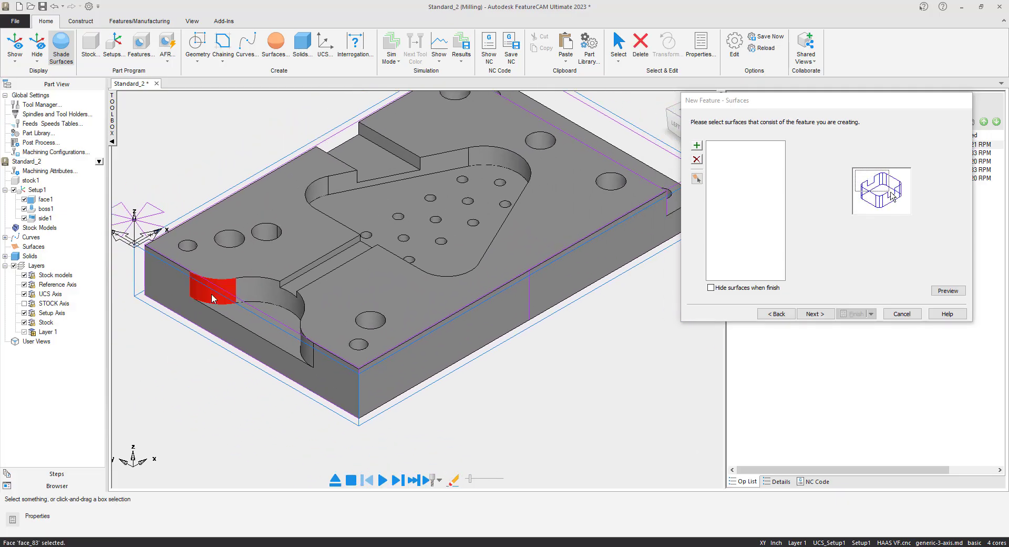
click(258, 283)
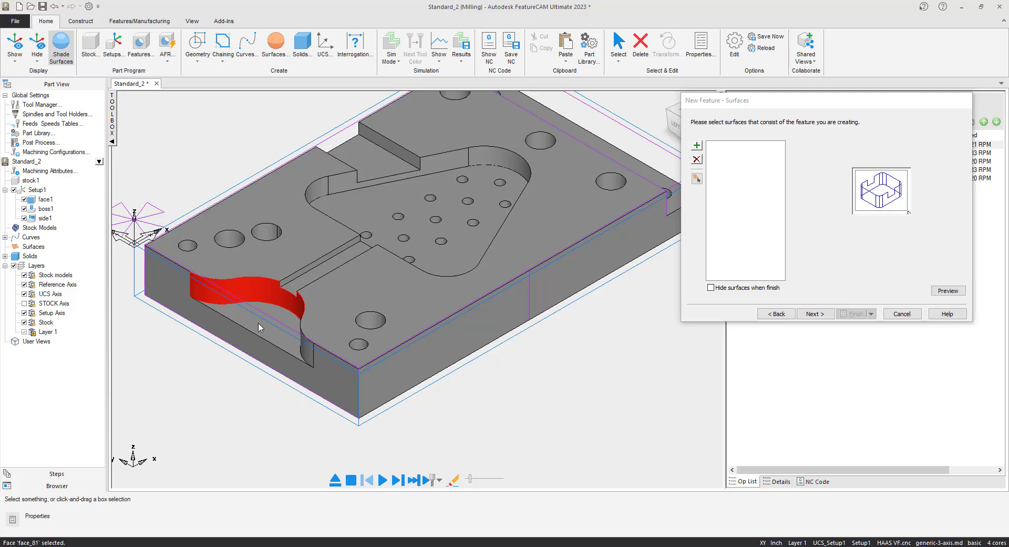
click(258, 332)
middle_drag(262, 326, 456, 374)
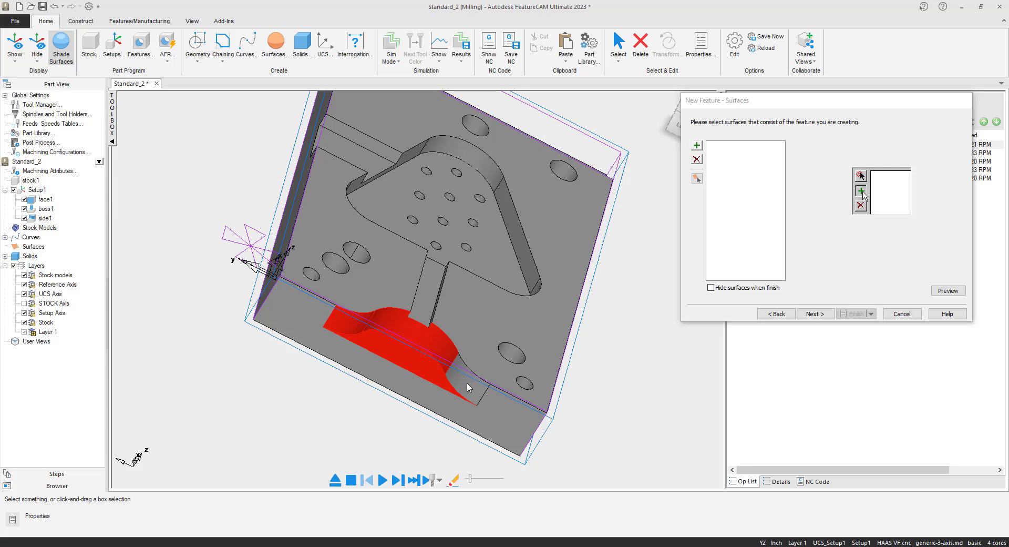
click(861, 191)
click(468, 388)
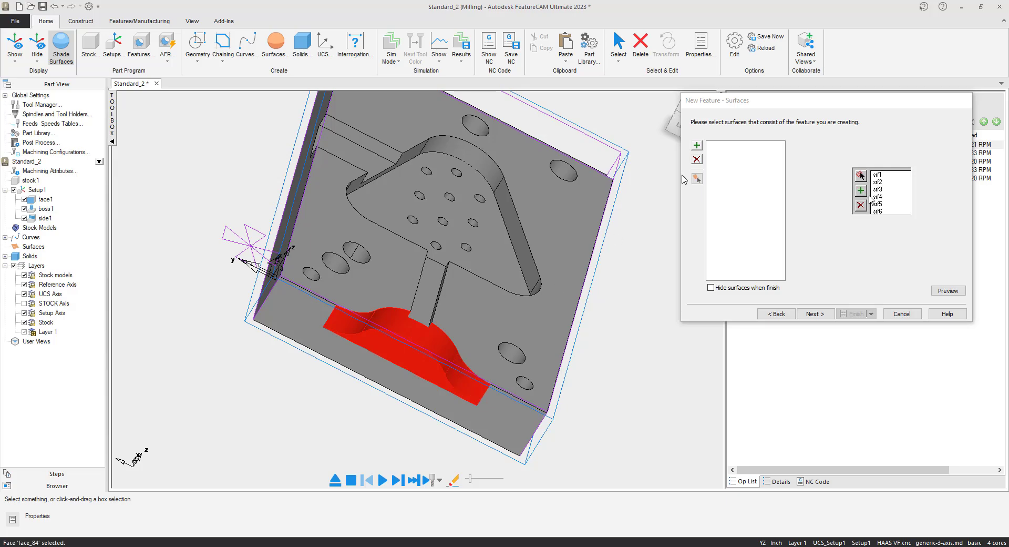
click(698, 146)
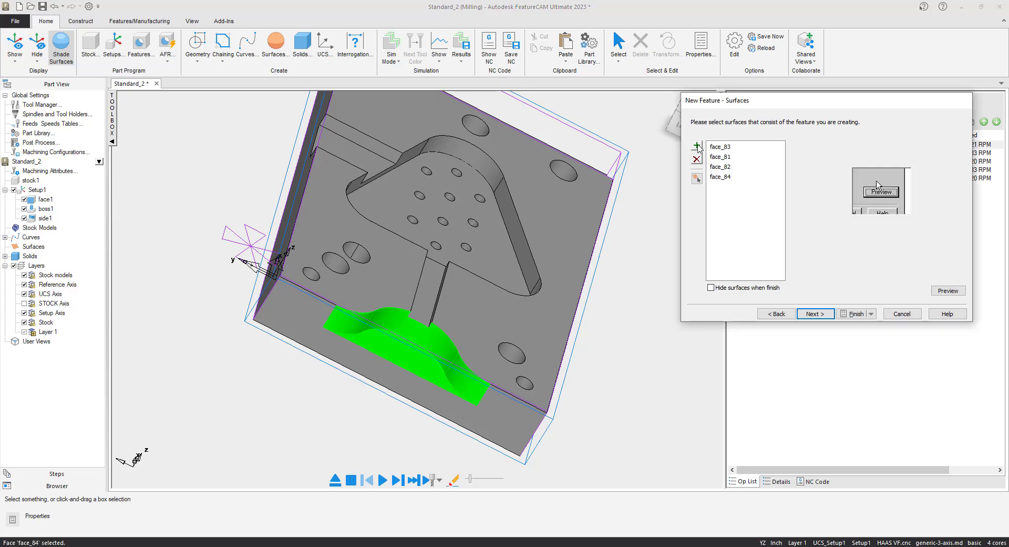
Create the recess's side feature with the Normal machining side and default properties, and run the 3D simulation
click(821, 316)
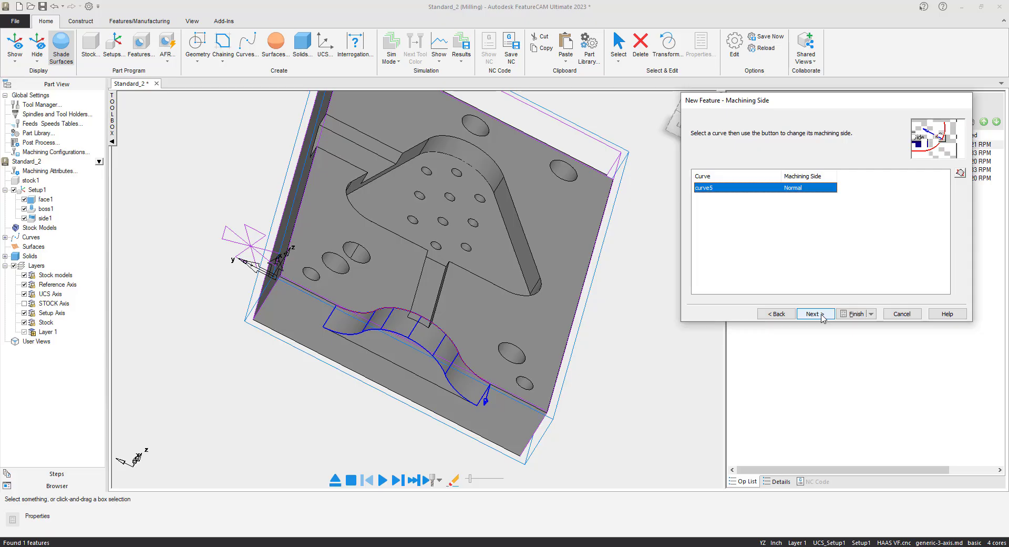
click(861, 316)
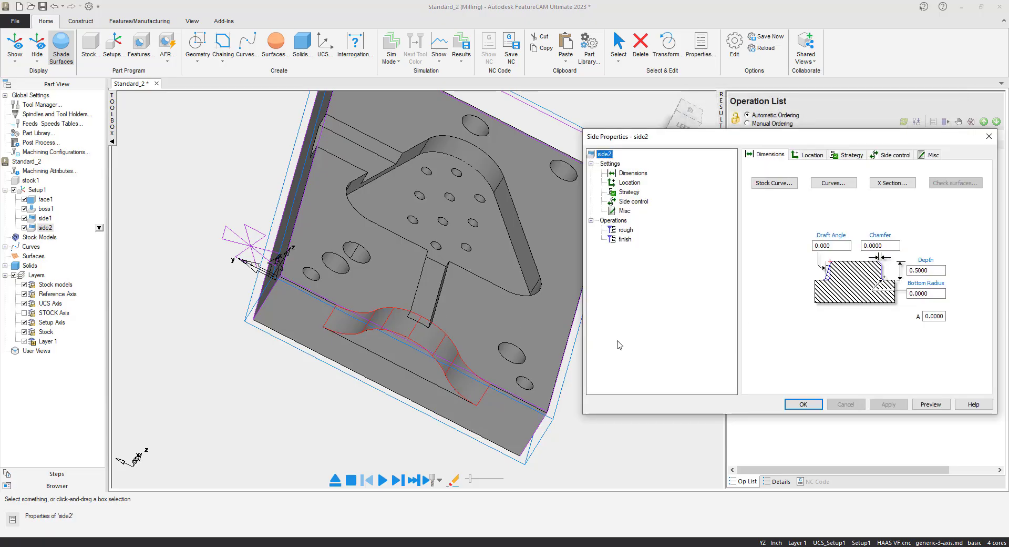
click(812, 404)
click(405, 485)
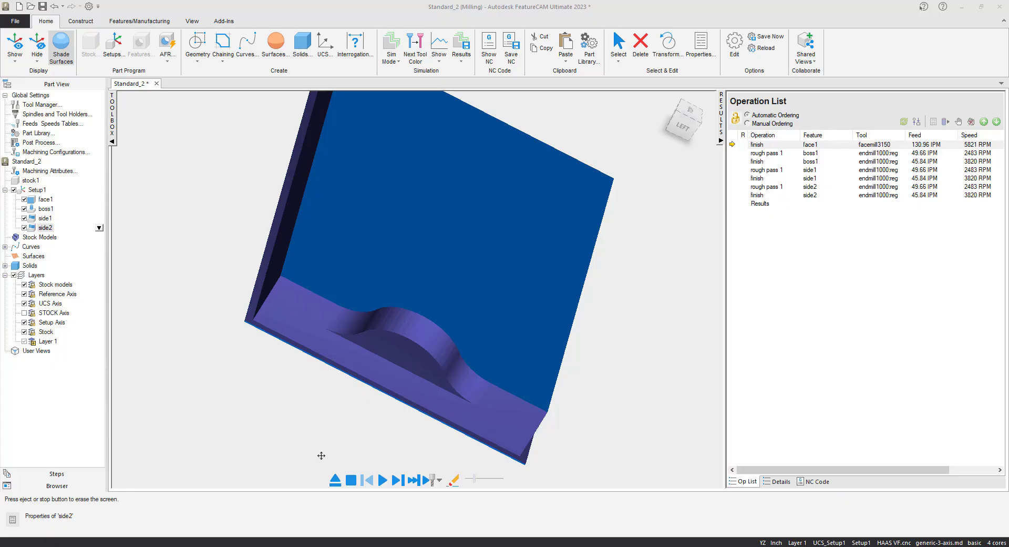
click(334, 479)
Start a third Side feature with feature recognition, extracting it from selected side surfaces
middle_drag(425, 320, 381, 347)
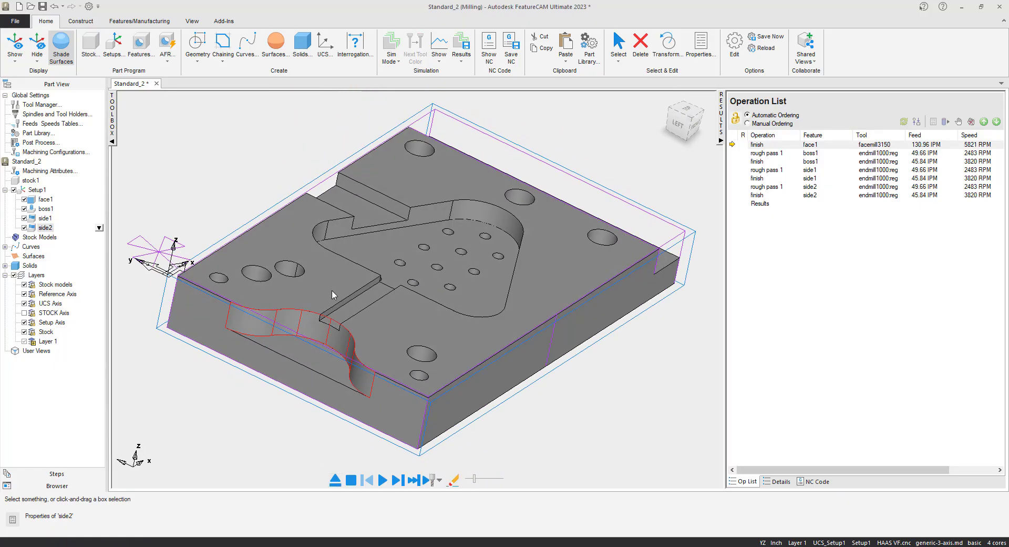
click(167, 211)
click(143, 56)
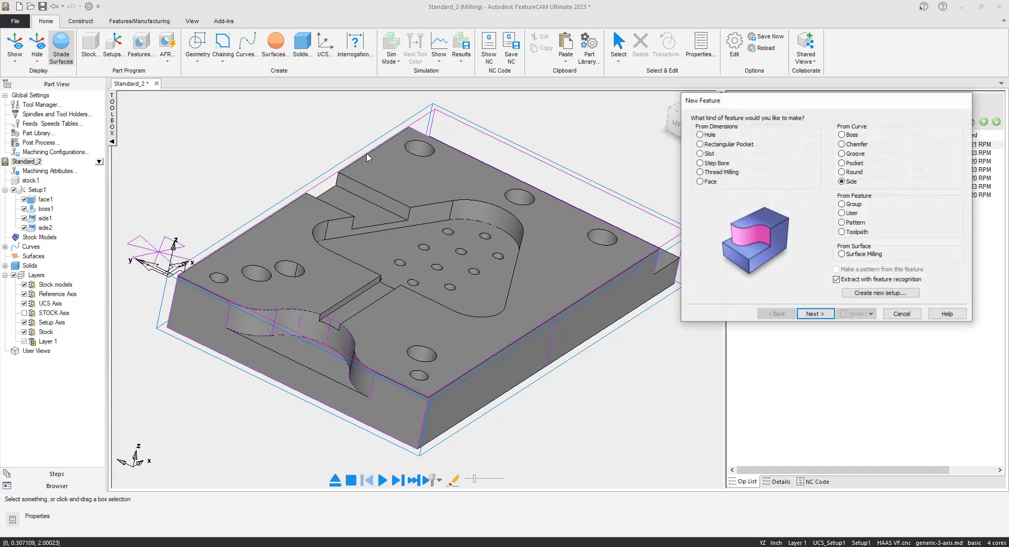
click(816, 313)
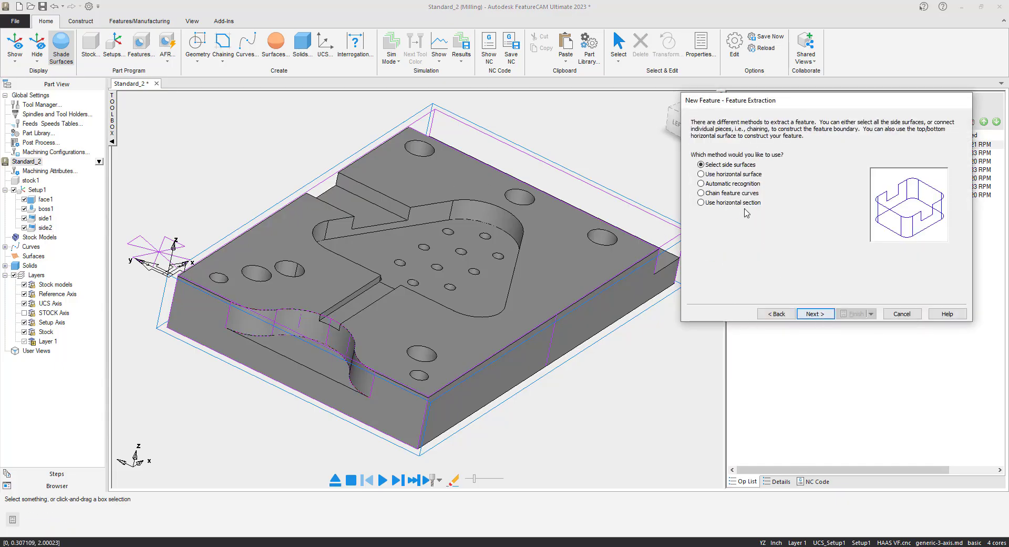
click(815, 314)
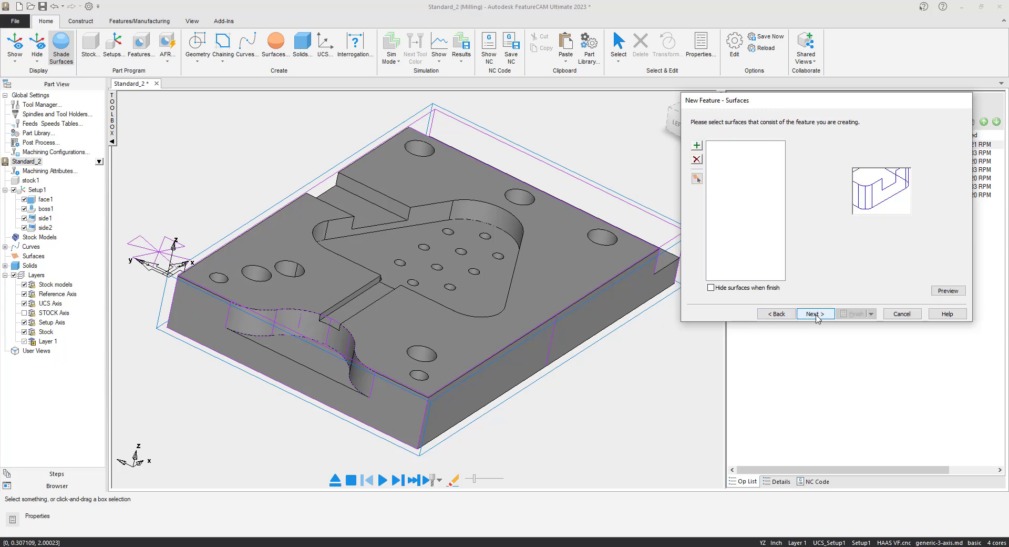
Add the floor and both side walls of the wide open slot on the plate's long edge to the feature's surfaces
click(387, 216)
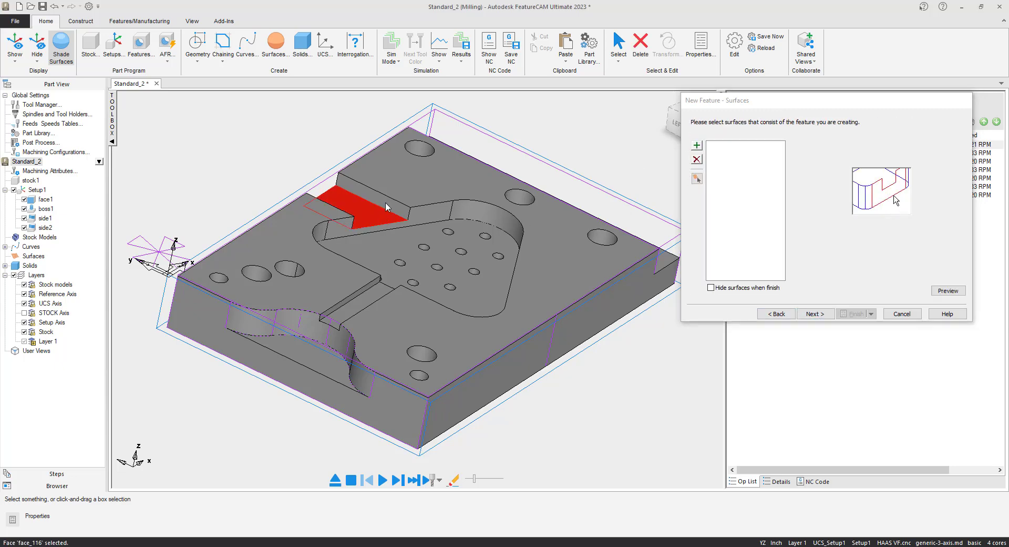
shift+click(386, 202)
middle_drag(404, 212, 324, 272)
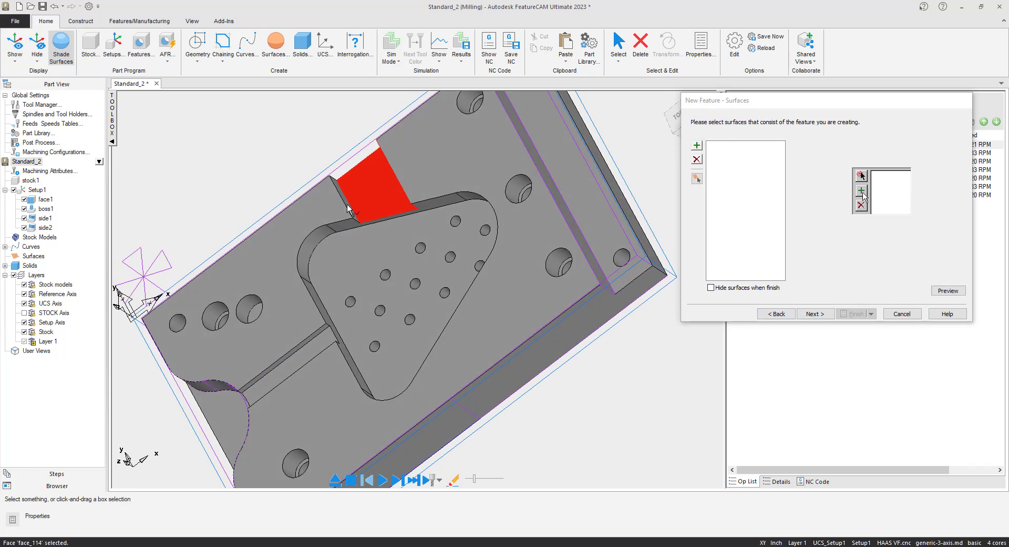
shift+click(343, 207)
click(695, 146)
click(862, 192)
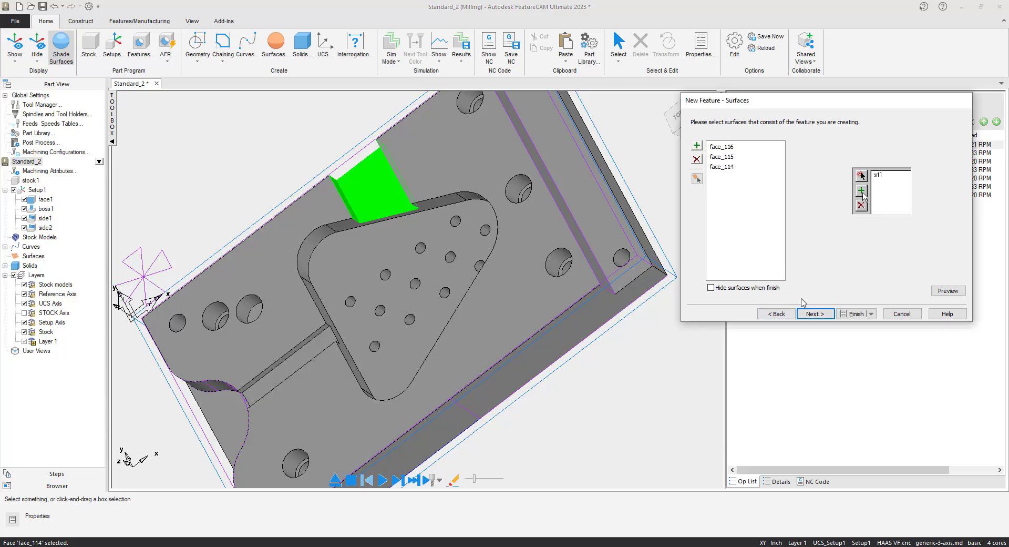
Create the wide slot's side feature, accepting the proposed machining sides and the default properties
click(816, 314)
click(852, 314)
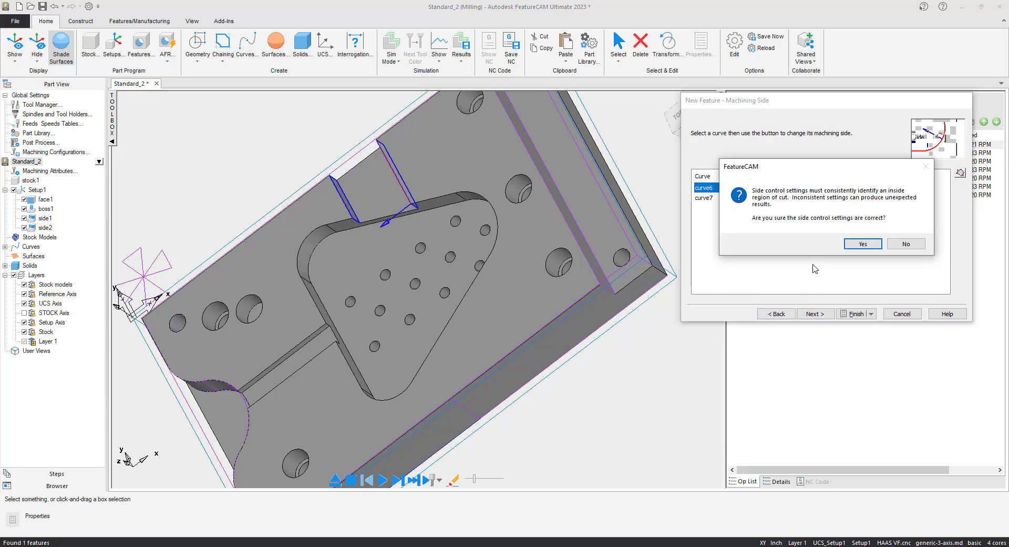
click(863, 244)
middle_drag(432, 342, 474, 312)
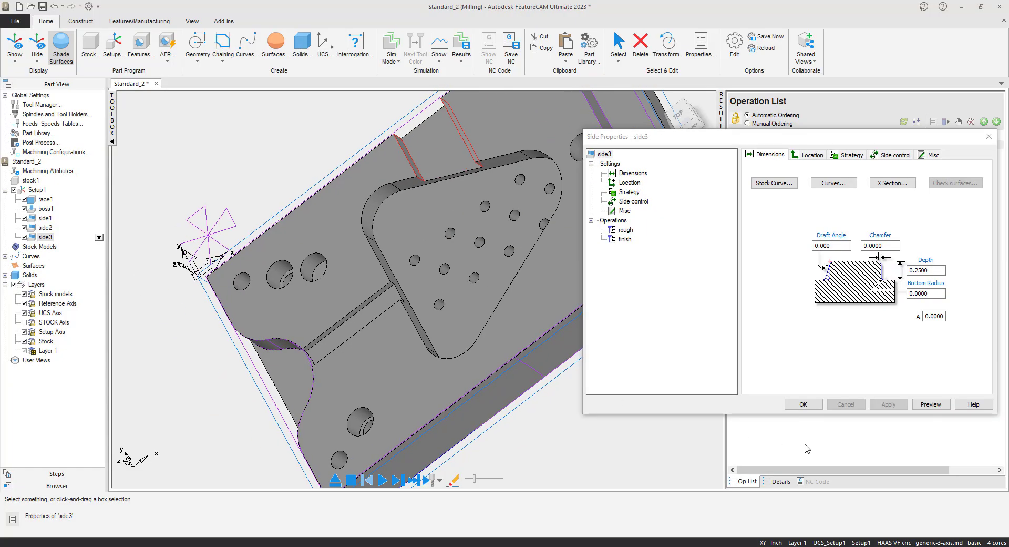
click(800, 406)
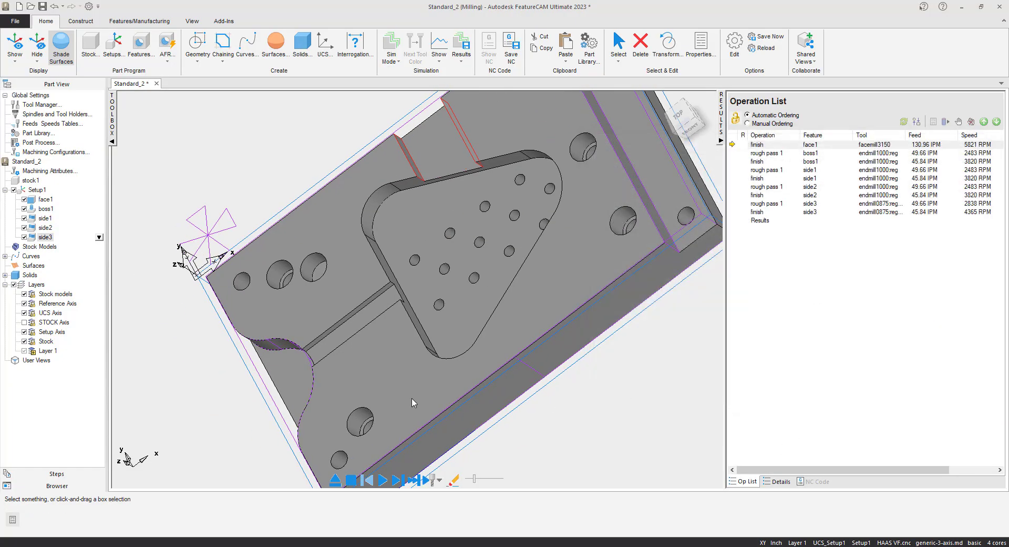
Start a fourth Side feature with feature recognition, again using the side surface selection method
click(138, 47)
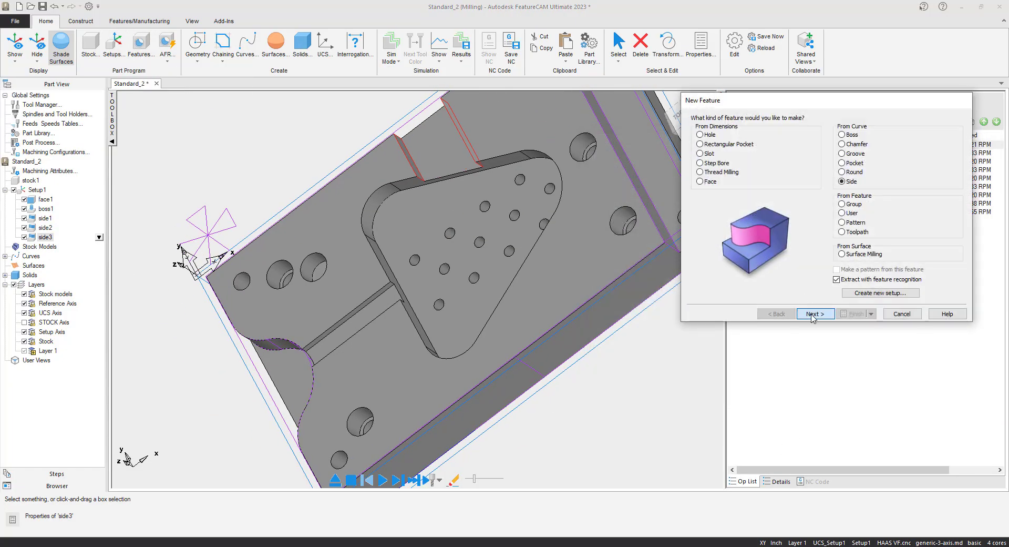
click(812, 314)
click(812, 314)
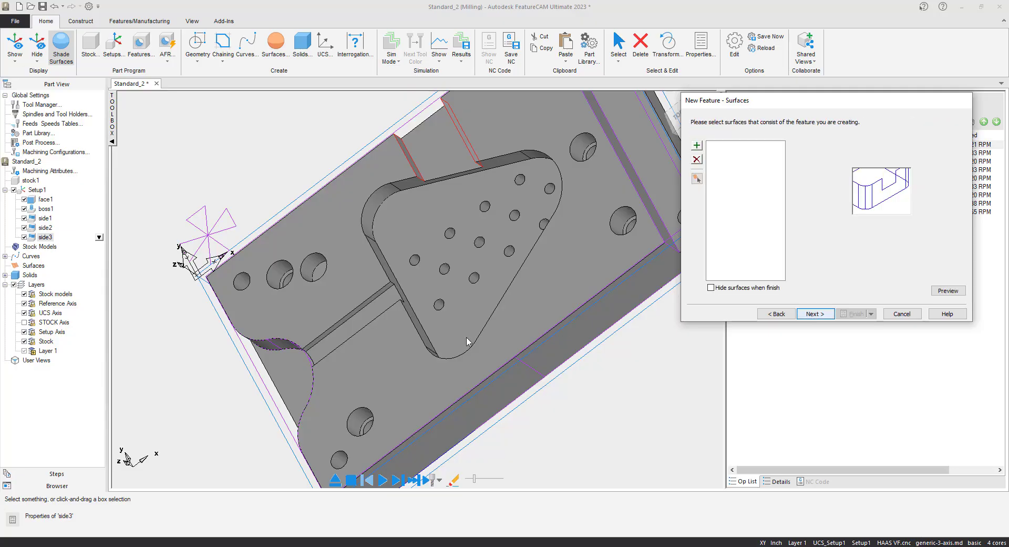
Add the floor and both walls of the narrow slot between the curved recess and the triangular pocket to the feature's surfaces
click(367, 303)
click(375, 308)
middle_drag(374, 308, 401, 335)
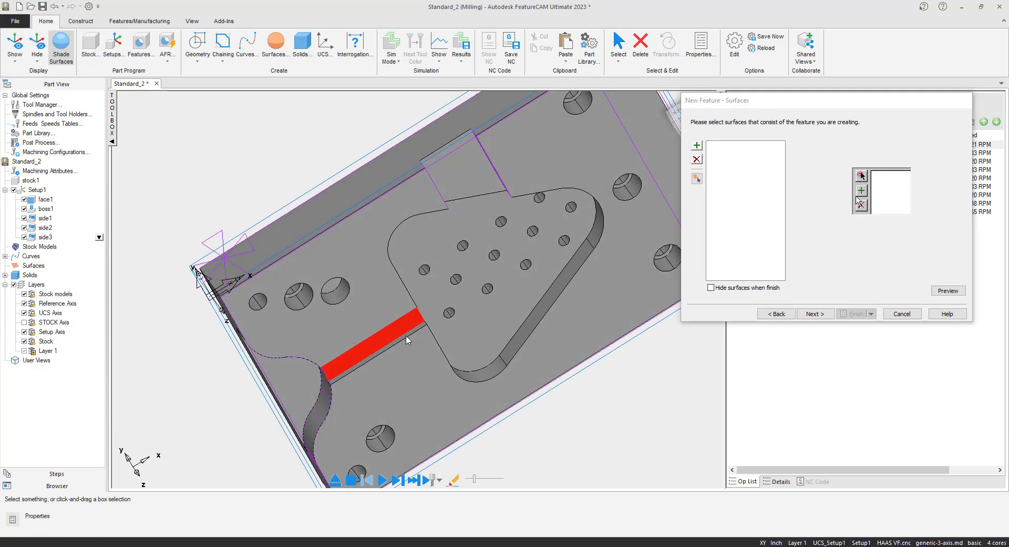
click(408, 340)
click(861, 191)
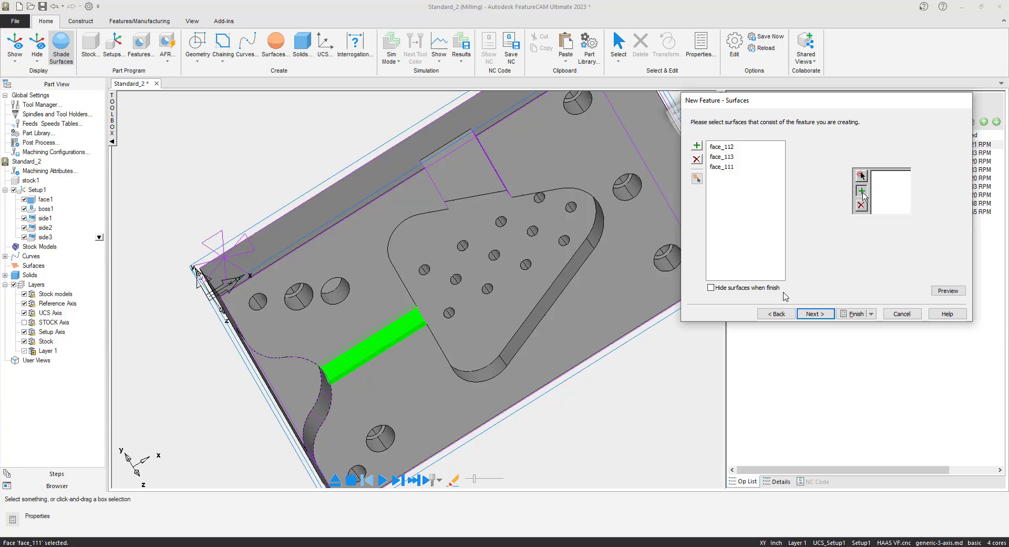
Create the narrow slot's side feature with the Normal machining side on both curves and default properties
click(809, 314)
click(856, 314)
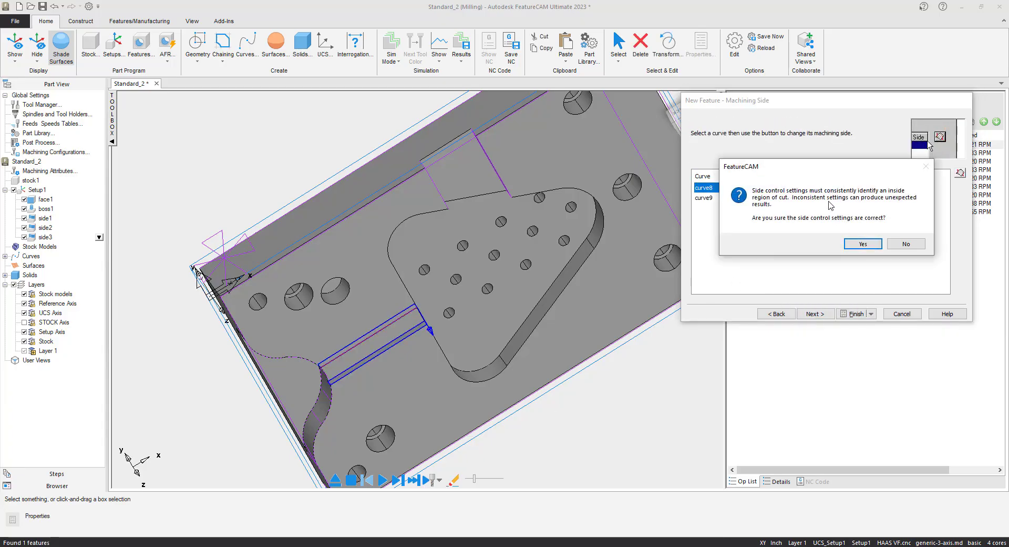
click(862, 243)
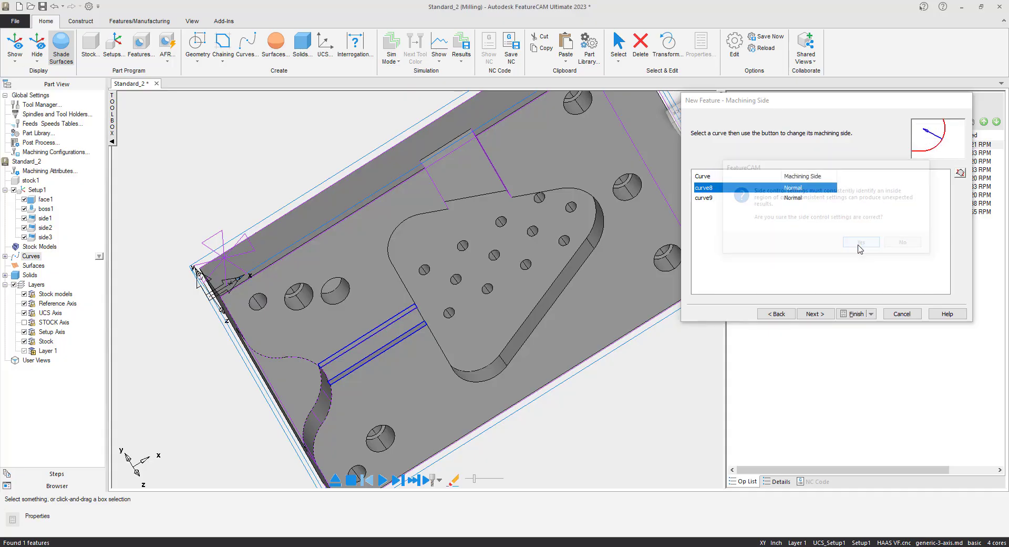
click(802, 405)
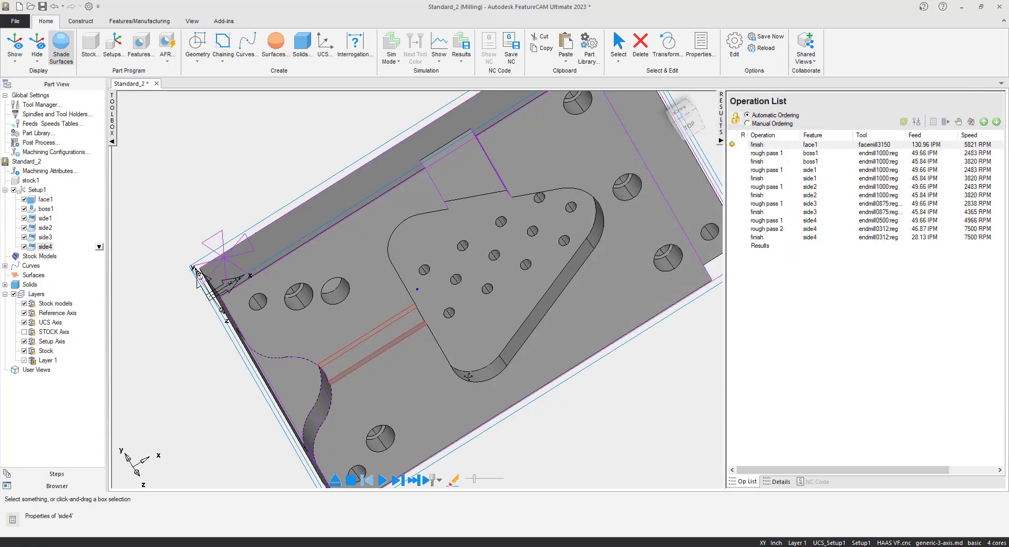
Run the 3D simulation to check both slot features, and eject it to return to the part model
middle_drag(468, 377, 401, 380)
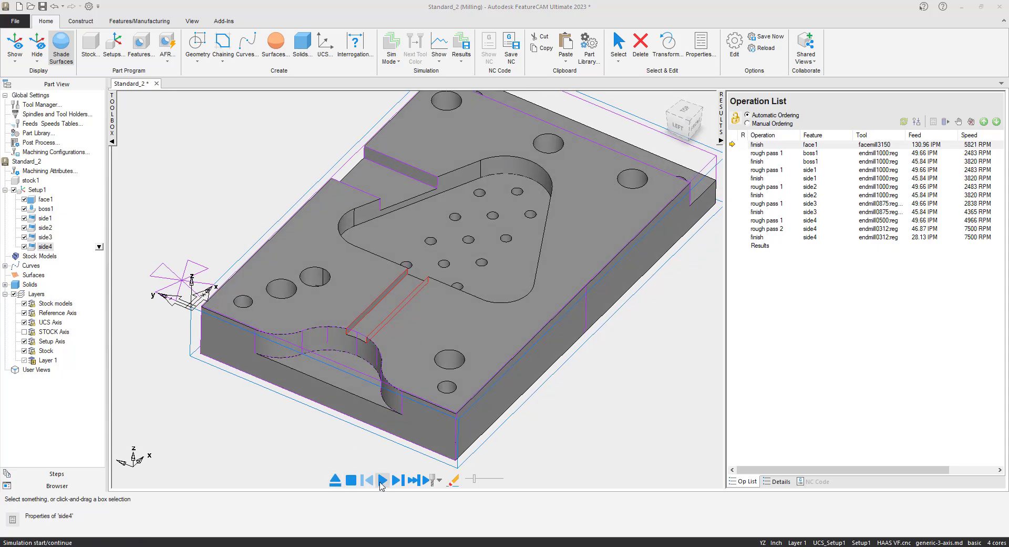
click(382, 480)
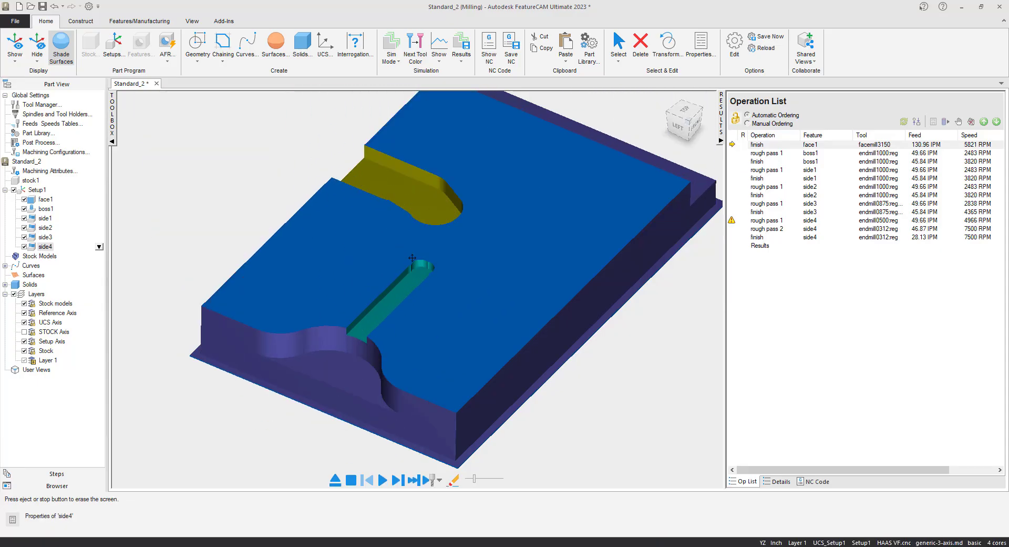
middle_drag(412, 258, 375, 372)
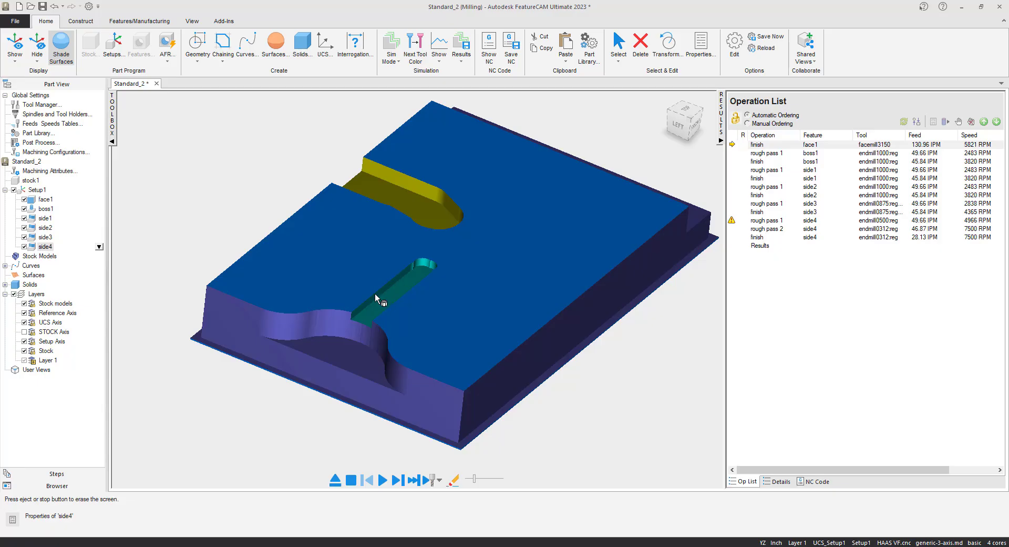
click(335, 484)
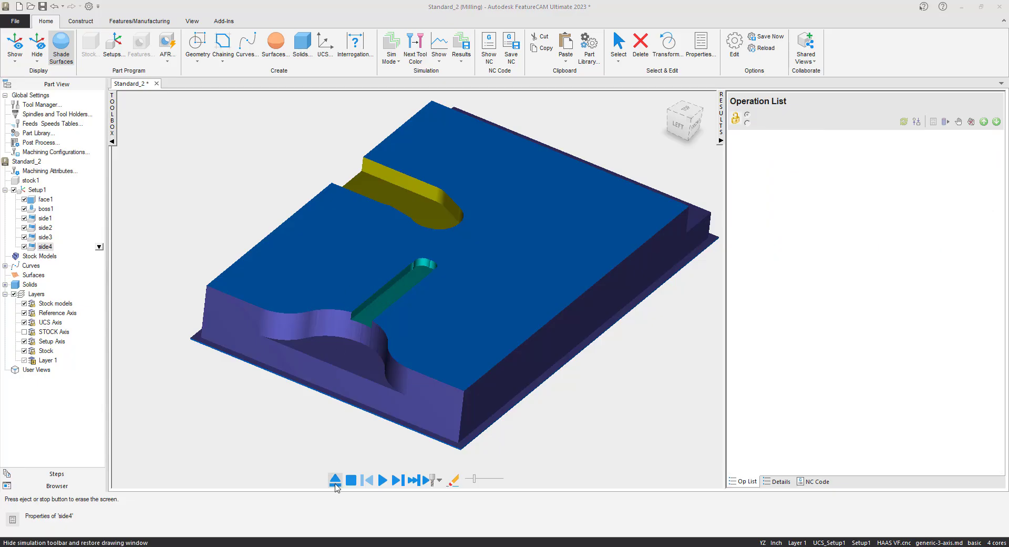
click(244, 173)
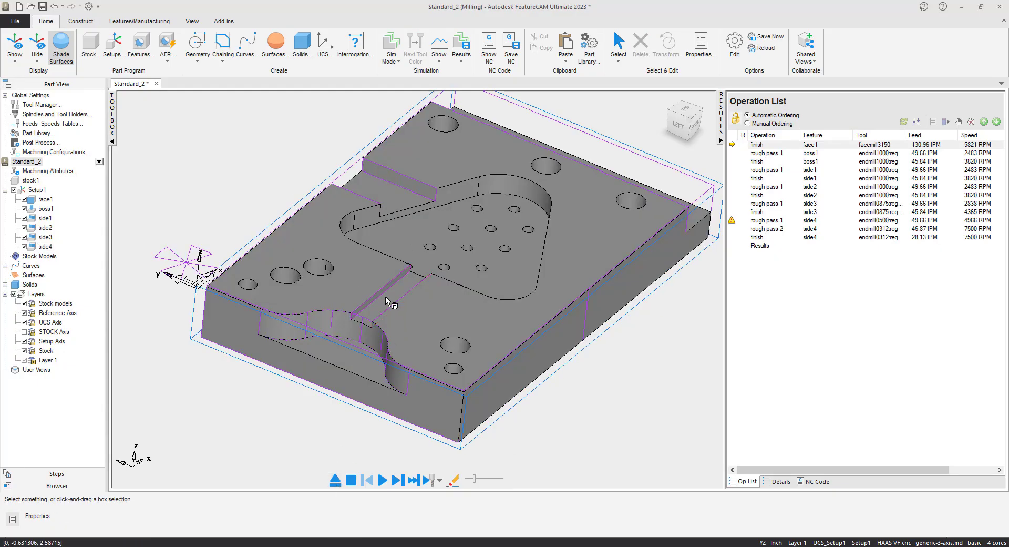
mouse_move(399, 298)
middle_down()
mouse_move(335, 317)
mouse_move(326, 339)
mouse_move(351, 297)
mouse_move(408, 304)
middle_up()
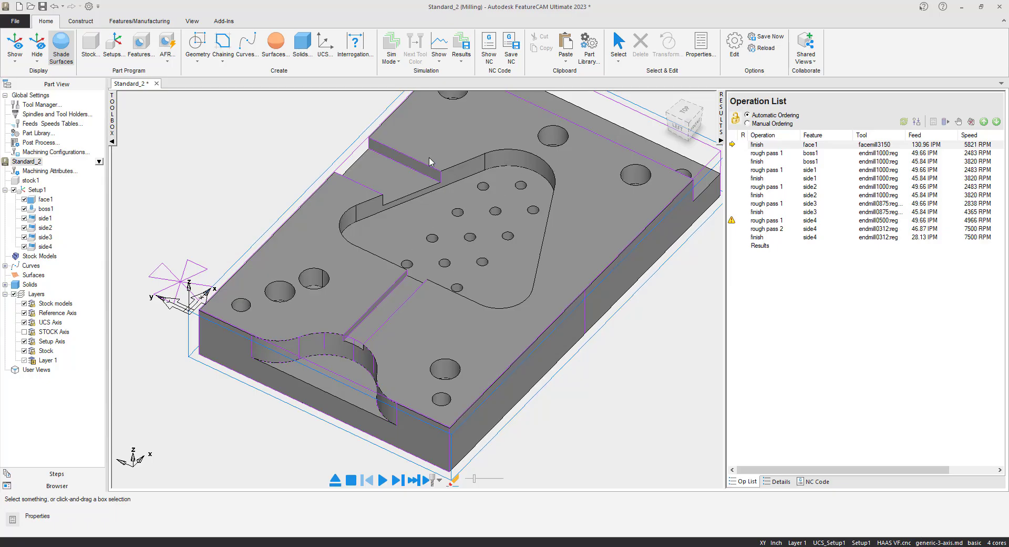
Start a Pocket feature with feature recognition, extracting it from a horizontal surface
click(141, 50)
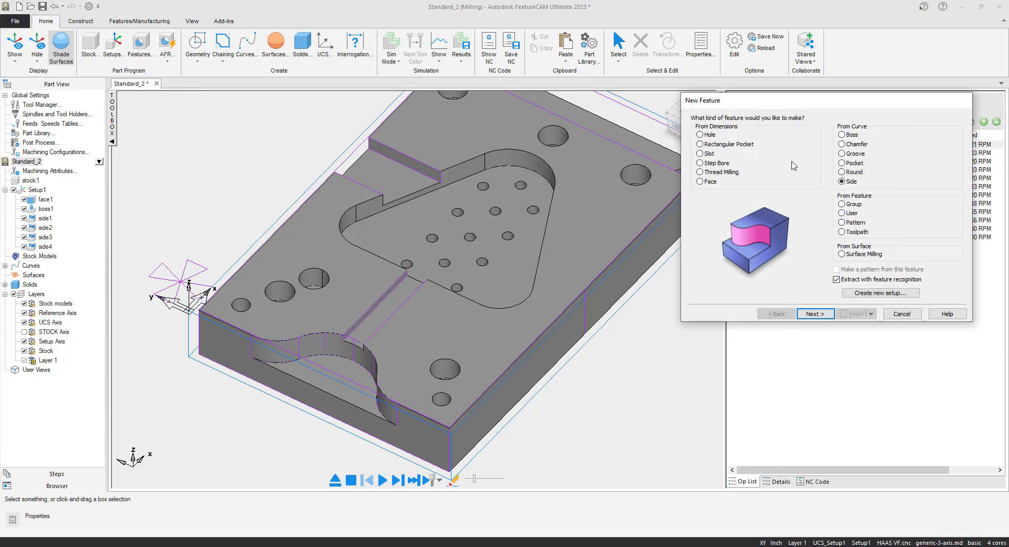
click(849, 163)
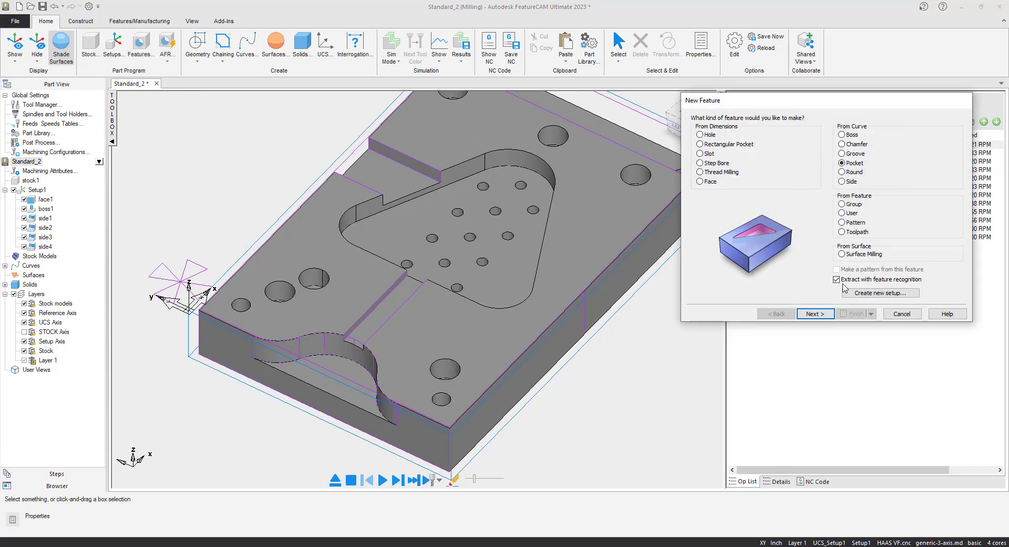
click(816, 314)
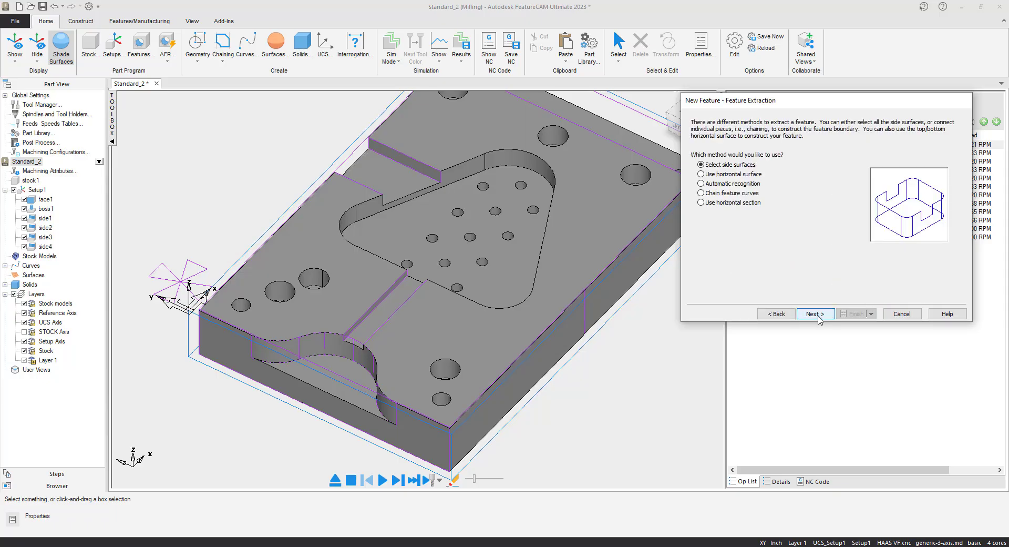
click(701, 174)
click(814, 314)
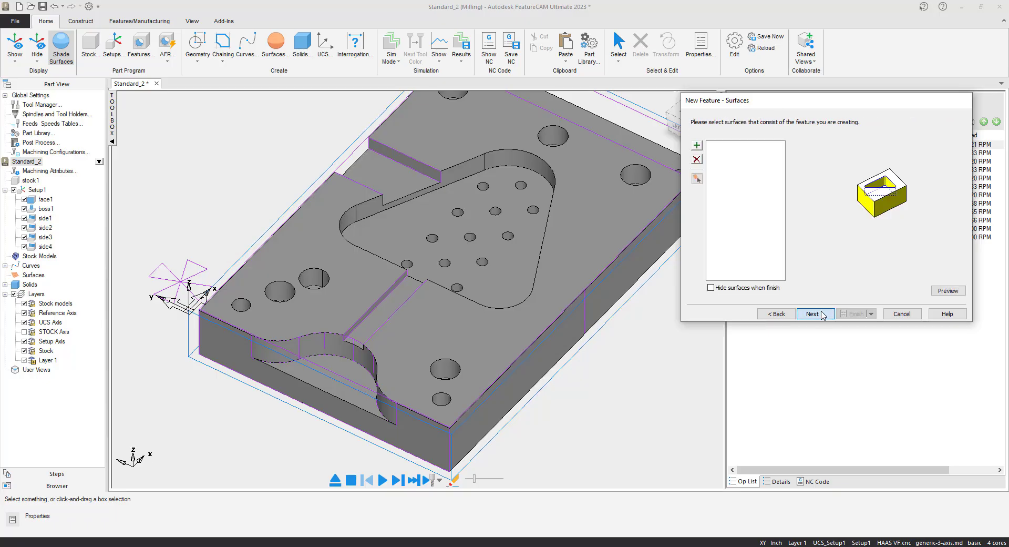
Add the triangular pocket's floor as the surface and create the pocket with top Z at 0.1000 and bottom Z at -0.4000
click(518, 226)
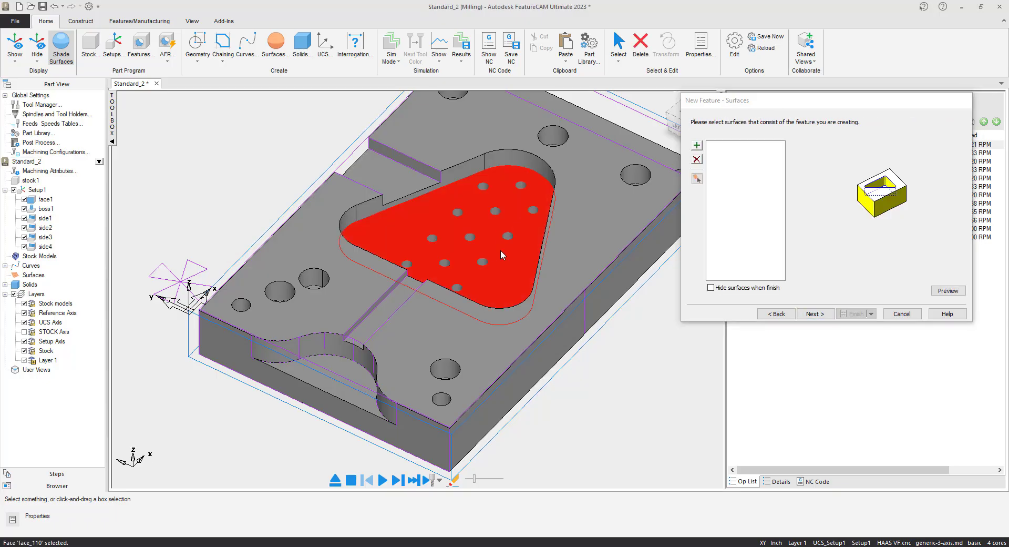
click(697, 146)
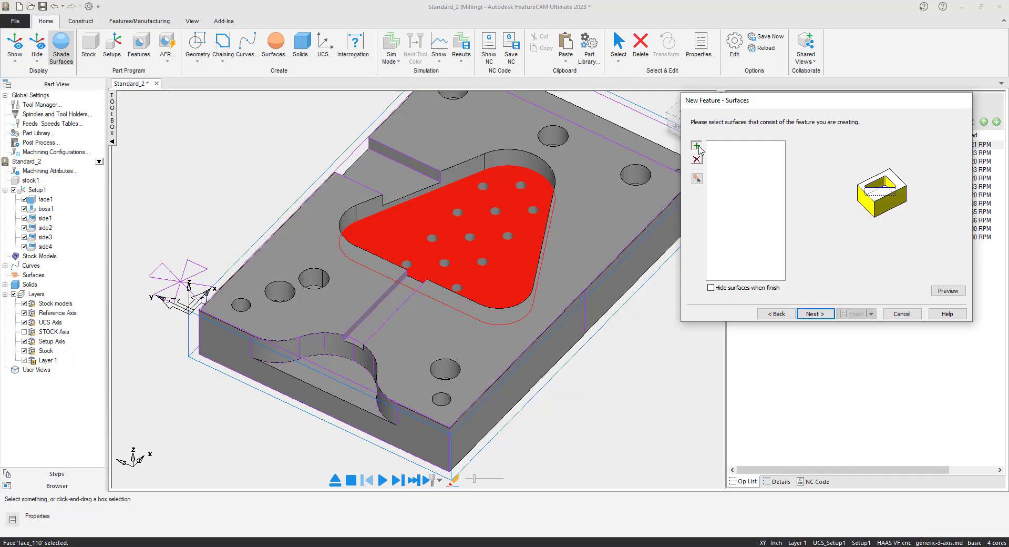
click(815, 314)
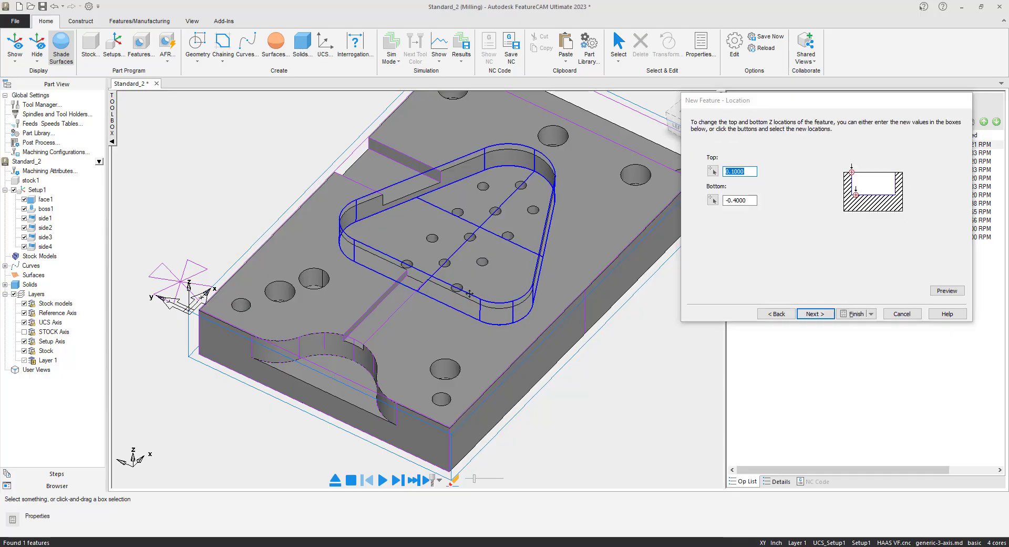
middle_drag(469, 293, 494, 310)
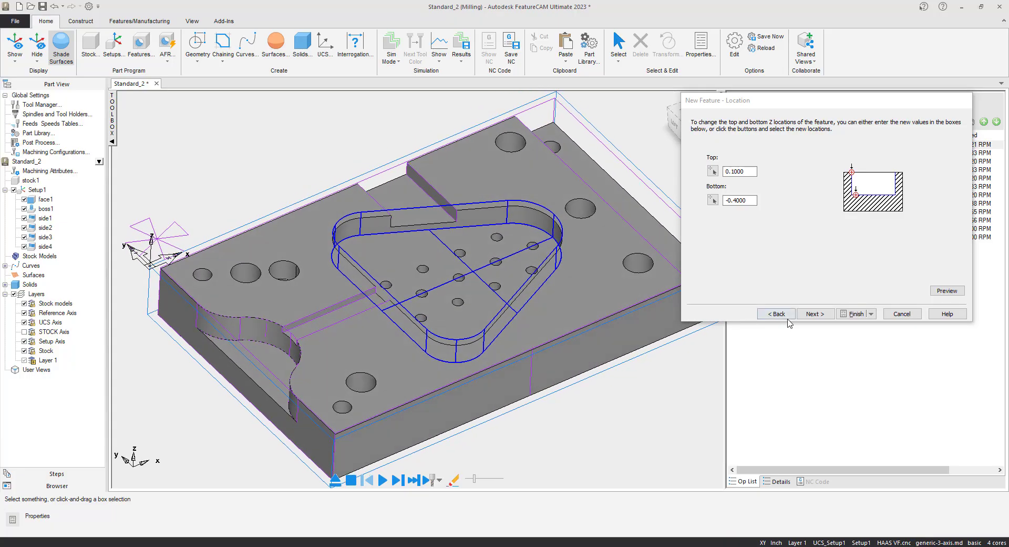
click(853, 313)
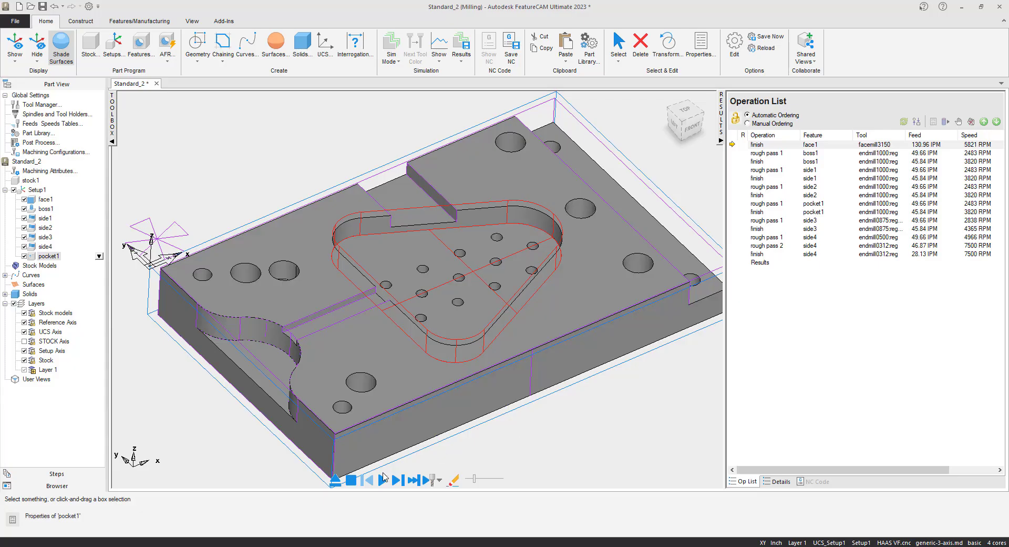
Run the 3D simulation with the triangular pocket included and examine the machined plate from several angles
click(382, 479)
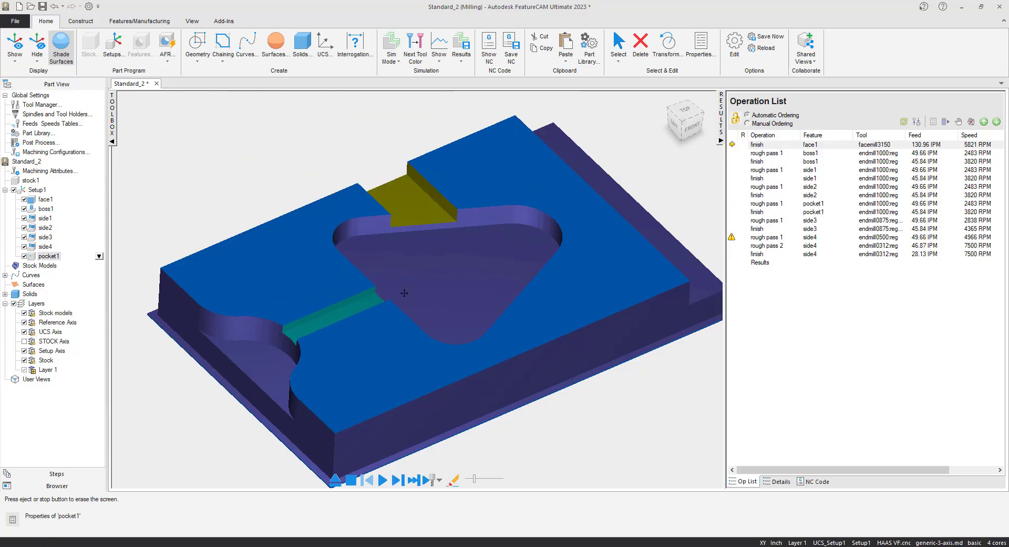
mouse_move(404, 293)
middle_down()
mouse_move(458, 354)
mouse_move(421, 289)
middle_up()
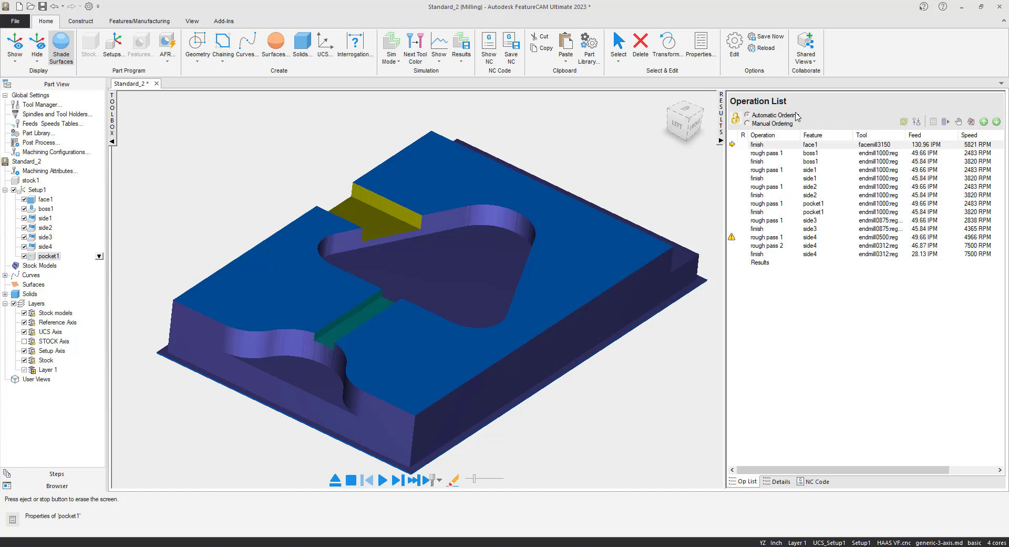
middle_drag(462, 243, 434, 287)
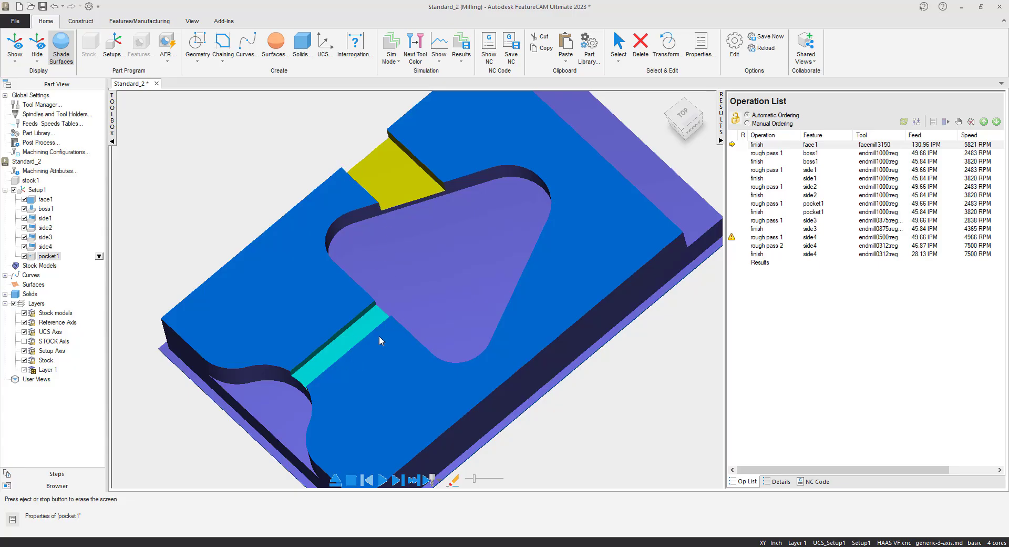
Eject the pocket's 3D simulation to return to the part model, and clear the feature selection
middle_drag(446, 289, 454, 253)
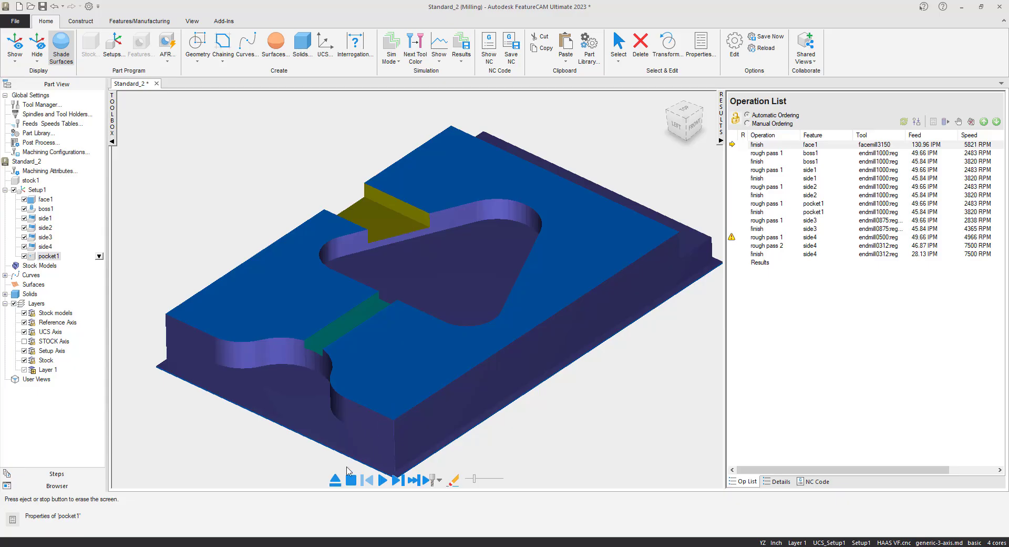
click(335, 479)
scroll(400, 414, up, 3)
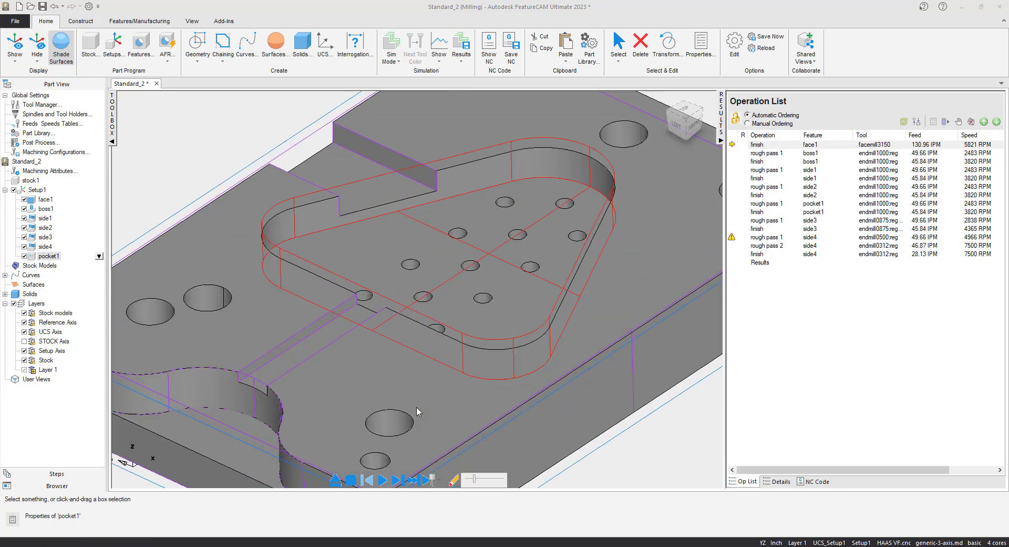
scroll(431, 372, down, 5)
click(253, 165)
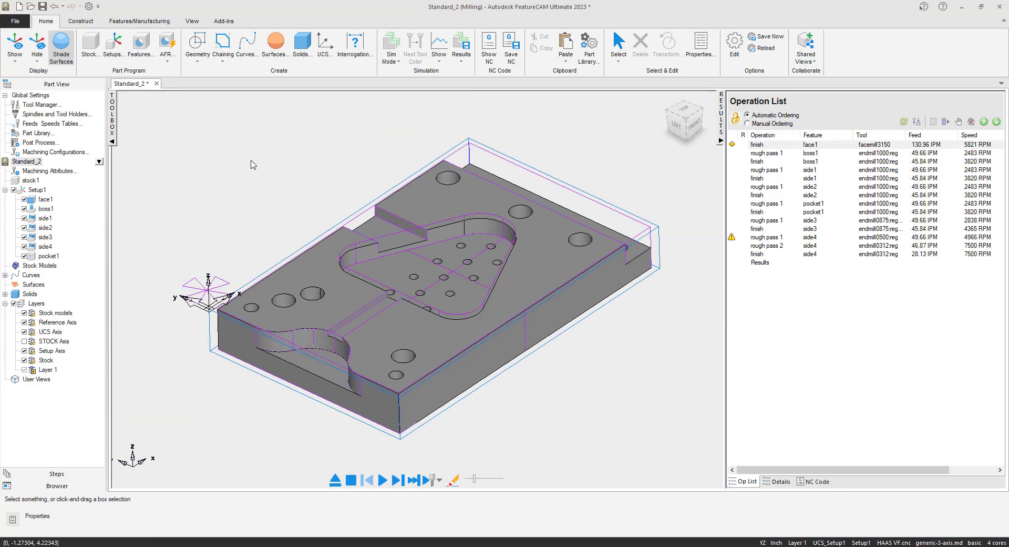
Start a Hole feature with feature recognition, using the method that recognizes and constructs multiple holes
click(141, 48)
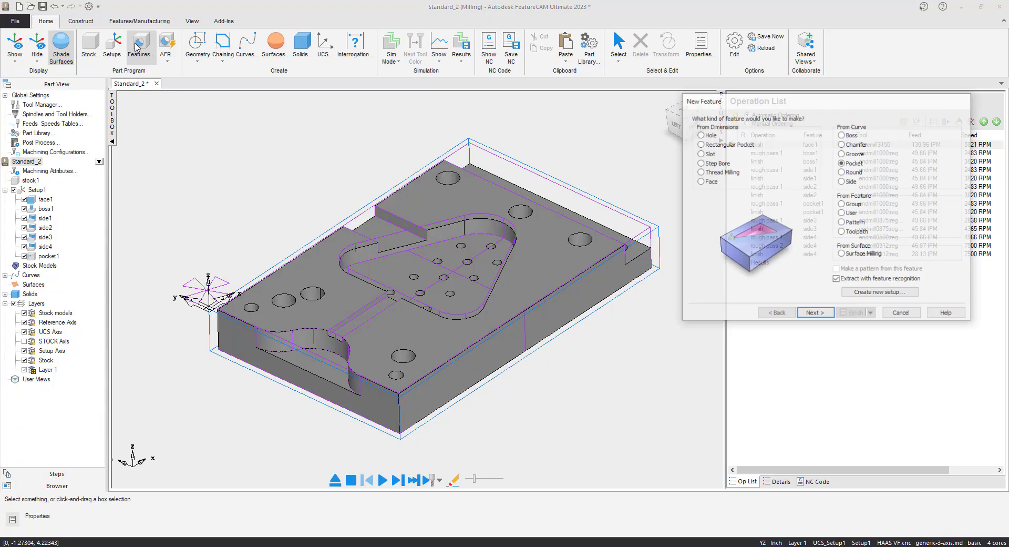
click(700, 134)
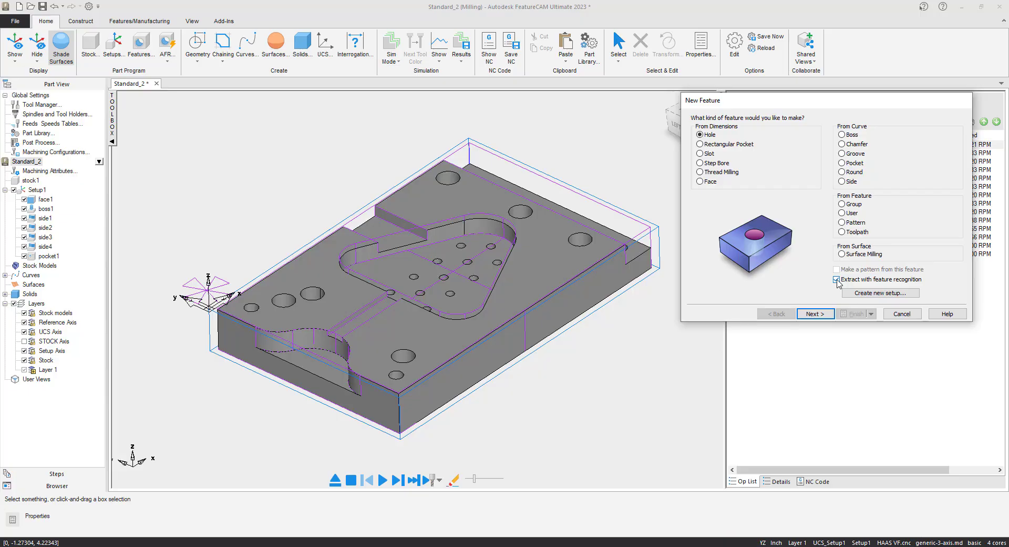
click(819, 315)
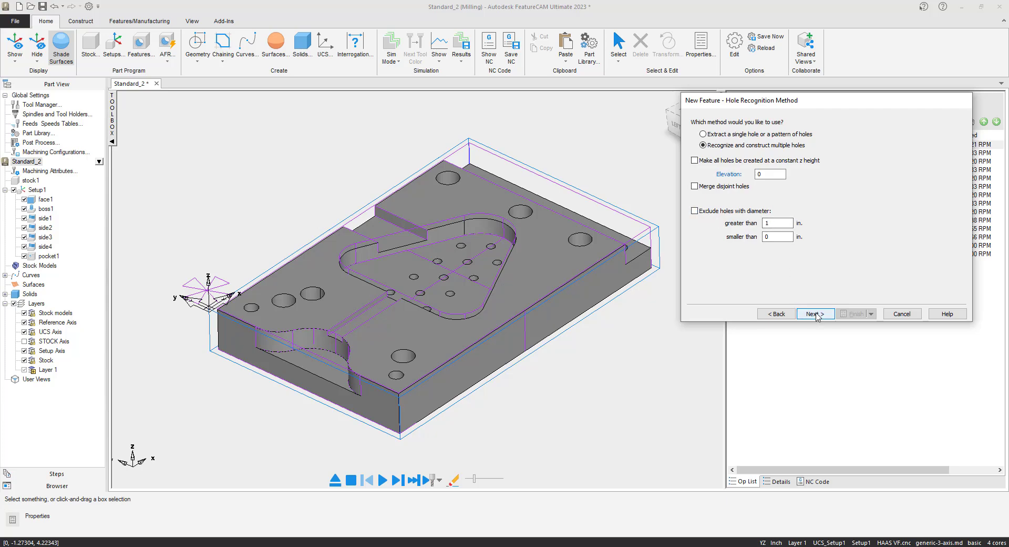
click(817, 314)
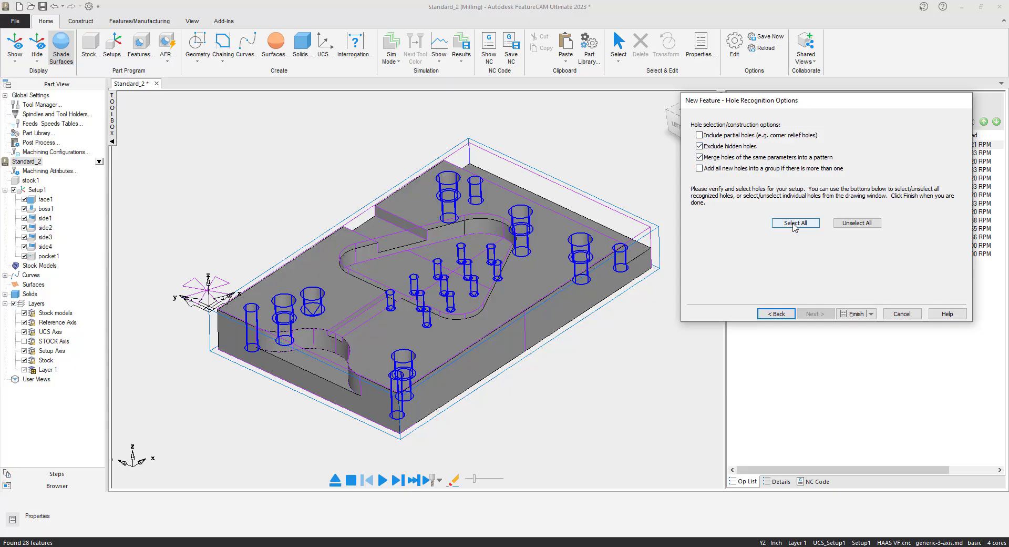
Select all recognized holes and create them, with hidden holes excluded and holes of the same parameters merged into patterns
click(794, 222)
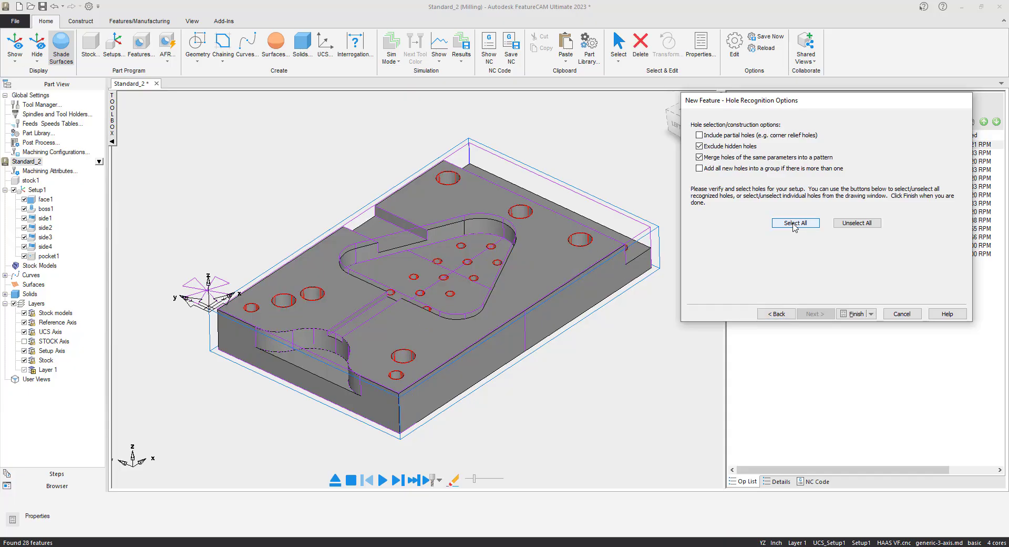
click(852, 313)
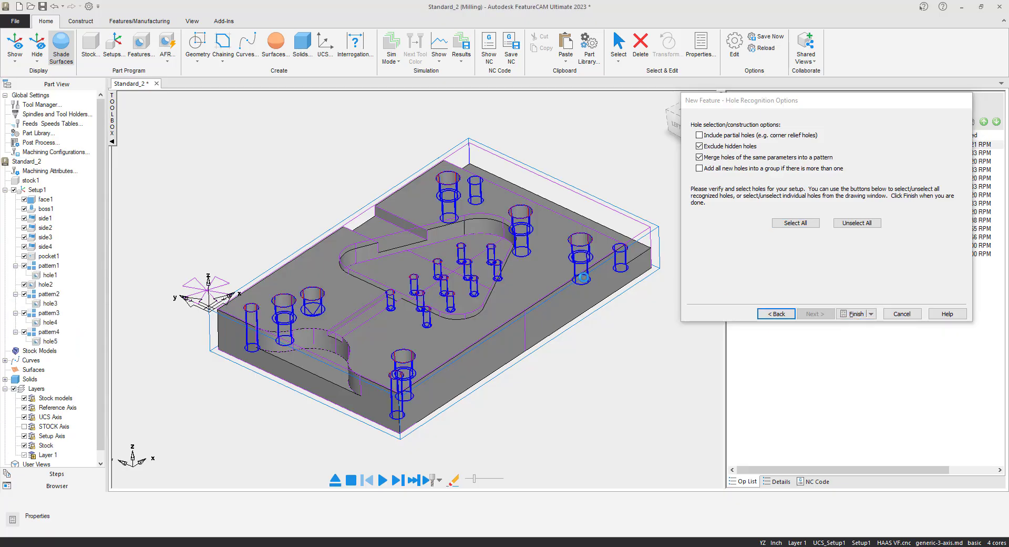
scroll(794, 383, down, 2)
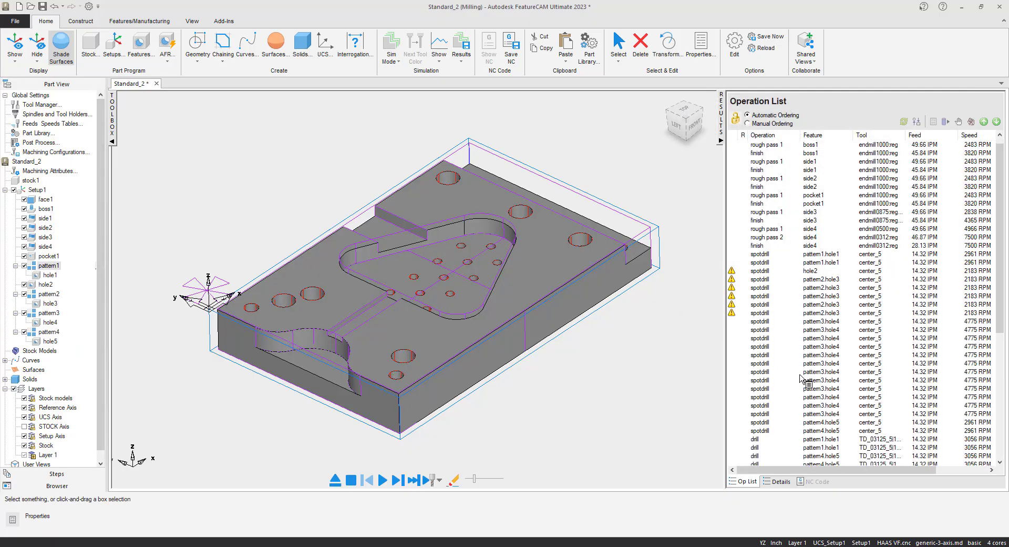
mouse_move(732, 240)
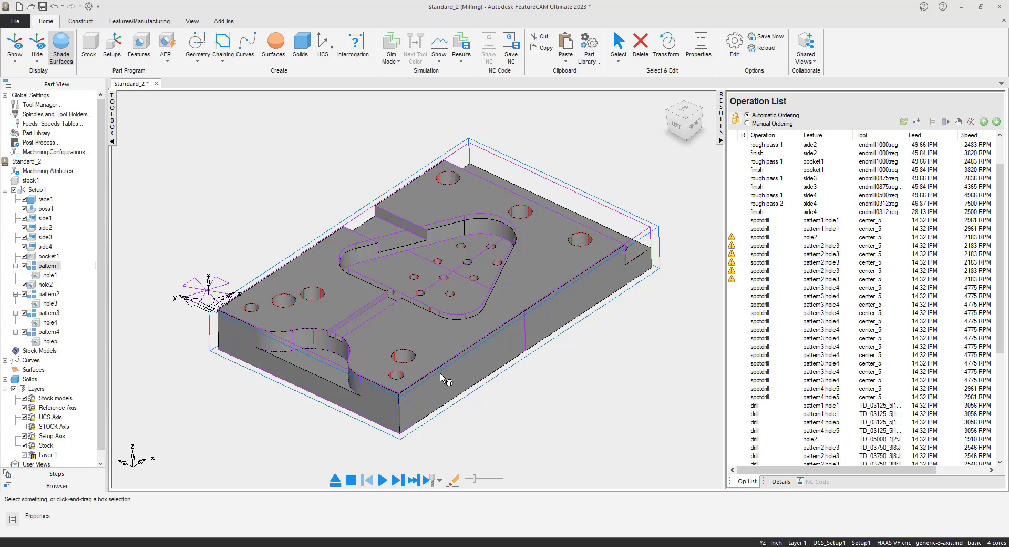
Run the 3D simulation with the drilled holes included, examine the machined plate, and eject it
click(383, 479)
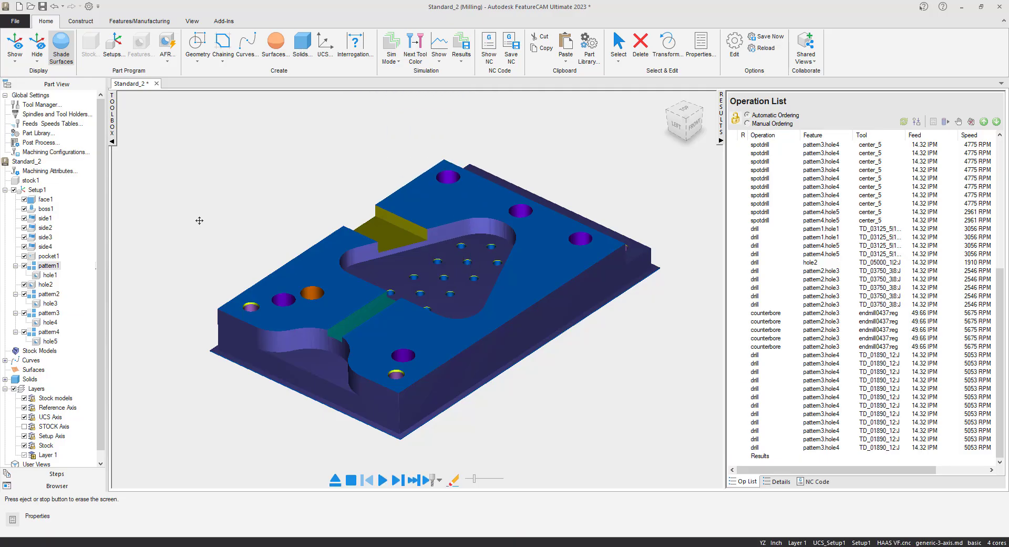
middle_drag(259, 194, 286, 181)
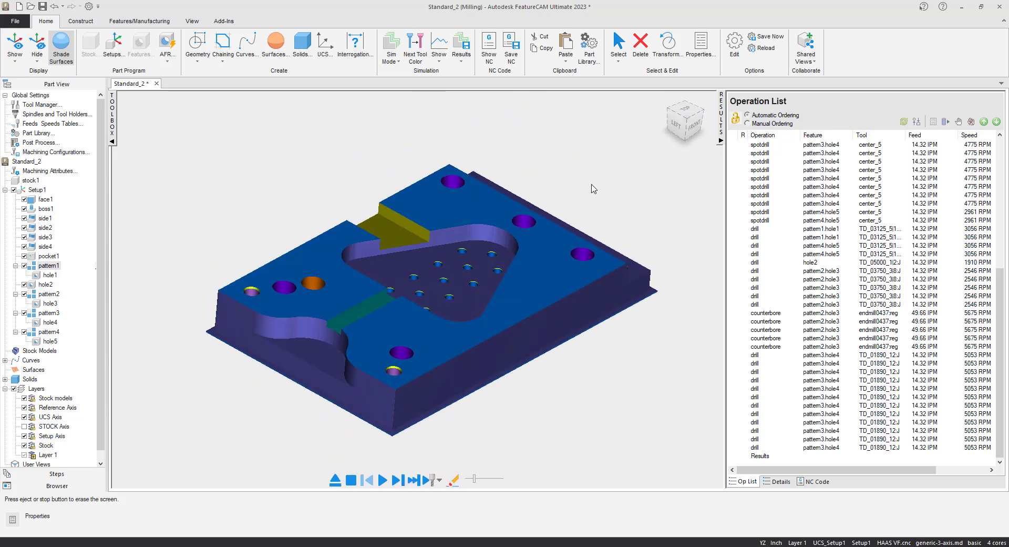
click(685, 121)
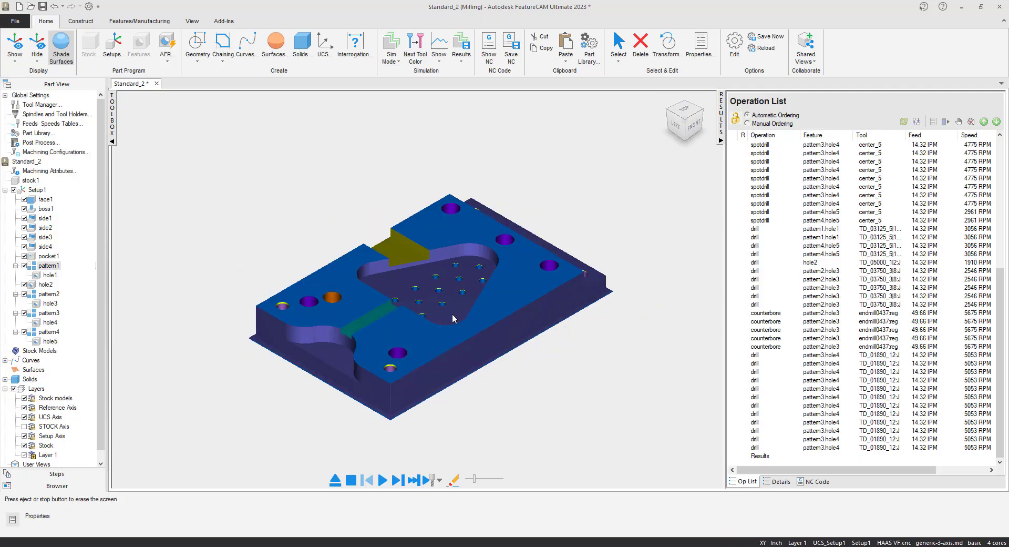
scroll(455, 319, up, 3)
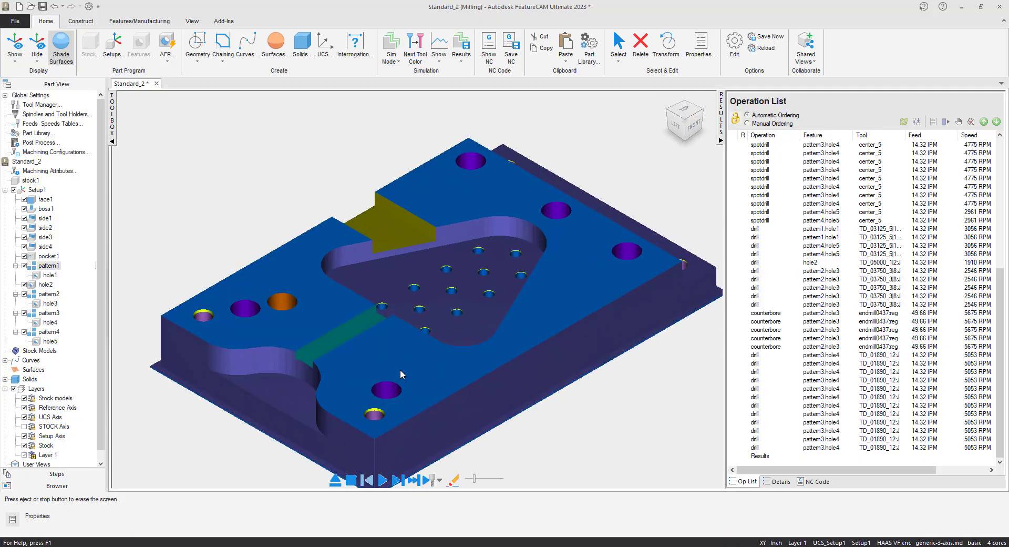
scroll(426, 373, down, 1)
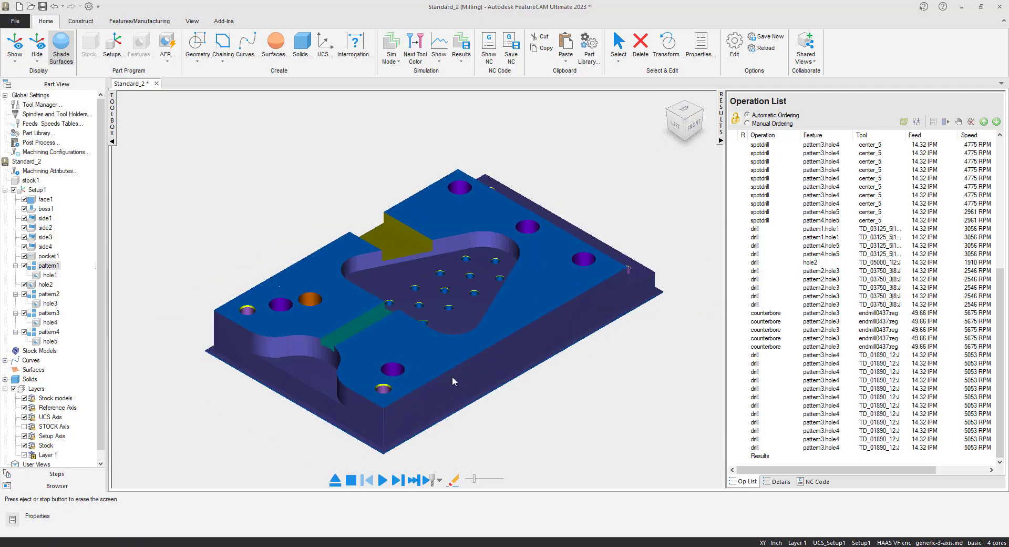
click(337, 482)
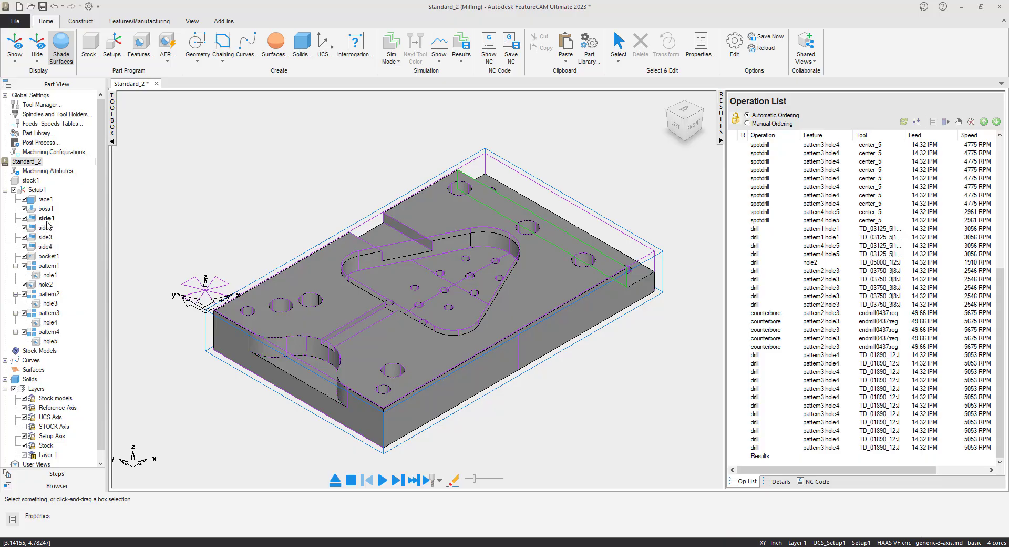
Change side1's roughing tool to endmill0500:high+, apply it, and check the tool assigned to the finish operation
double_click(45, 218)
drag(729, 139, 616, 137)
click(513, 227)
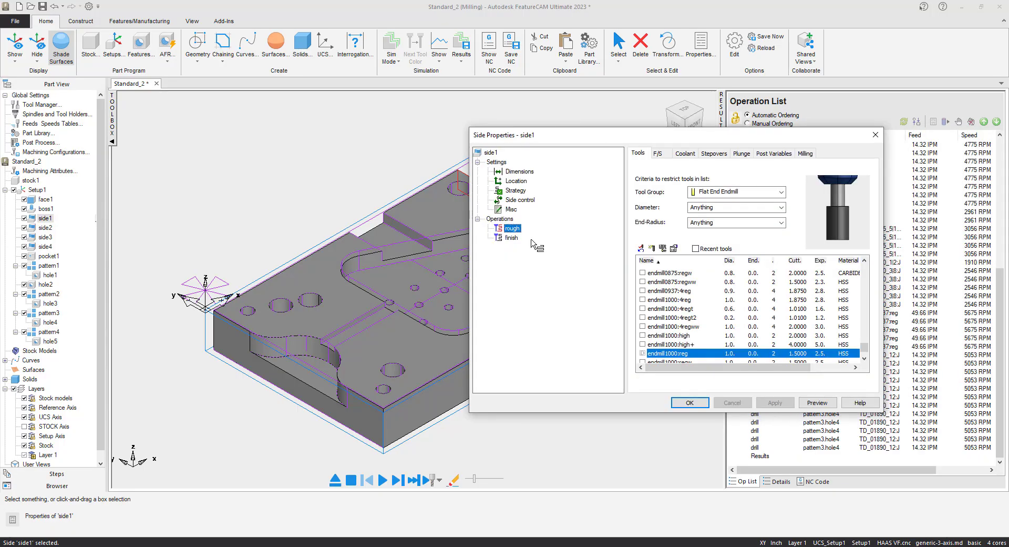
scroll(661, 326, up, 5)
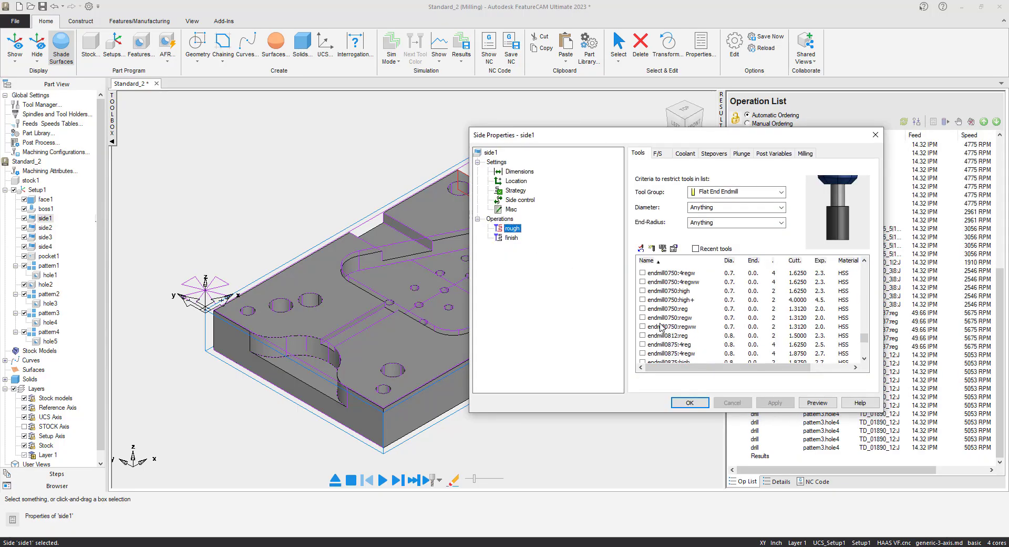
scroll(662, 326, up, 6)
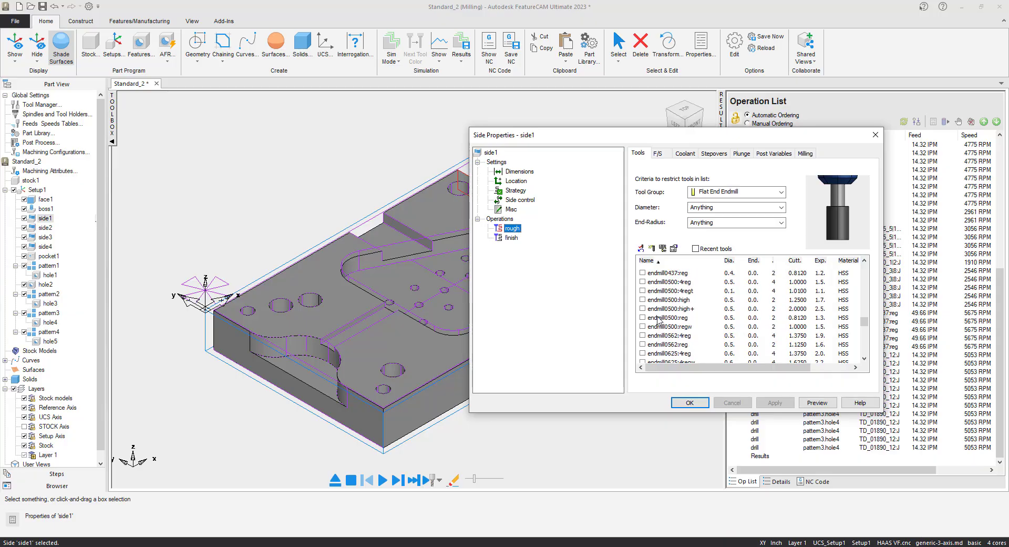
click(644, 308)
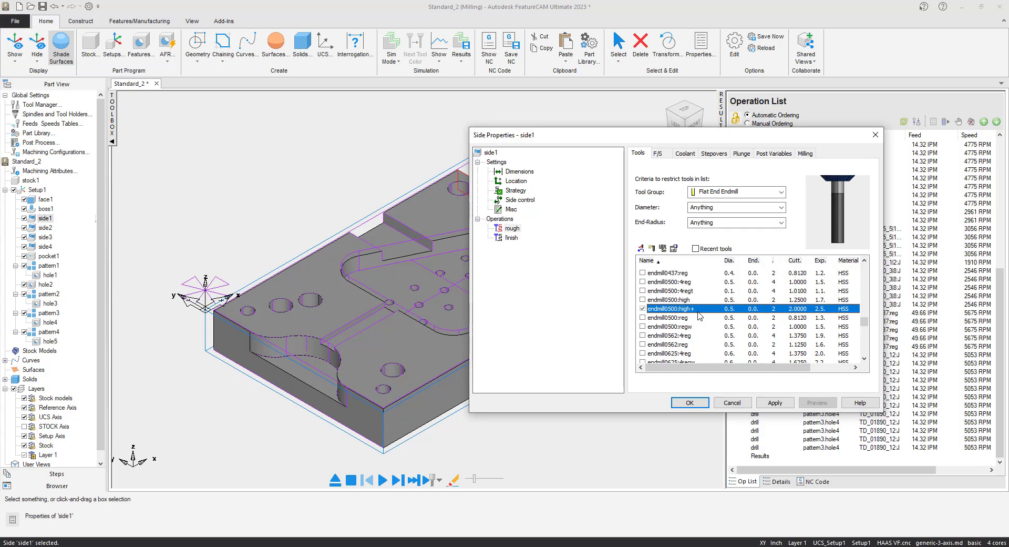
click(775, 402)
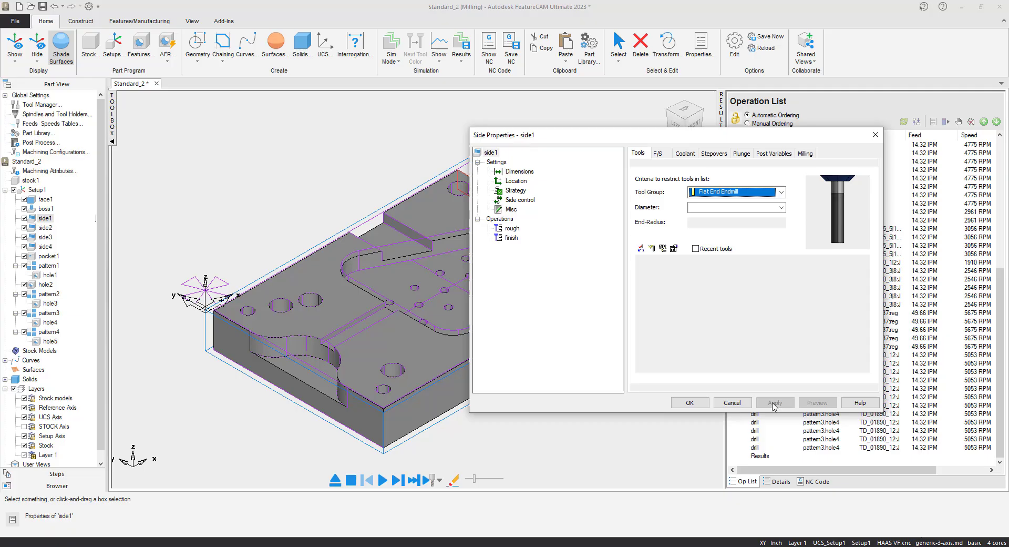
click(512, 238)
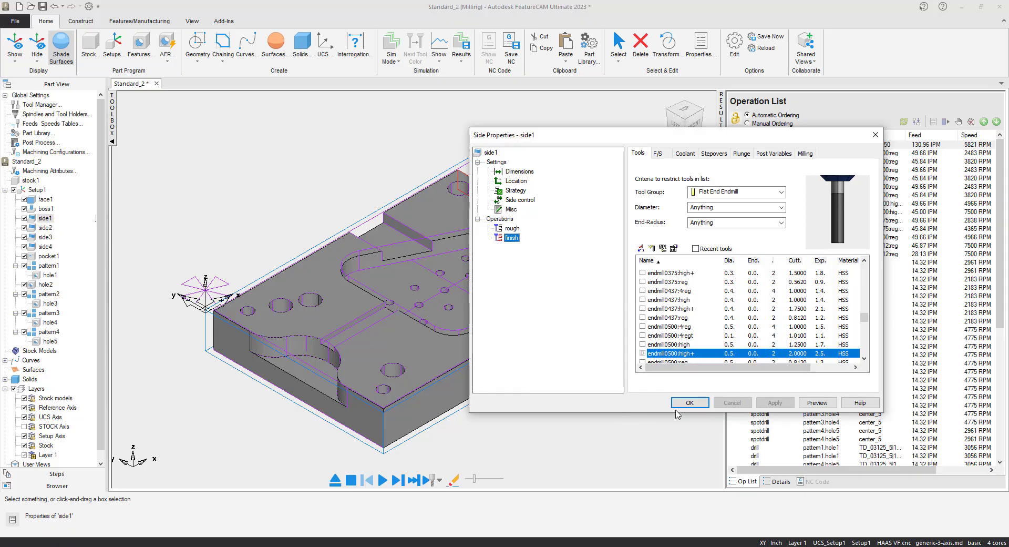
Open side2's properties and apply endmill0500:high+ as its roughing tool
click(48, 228)
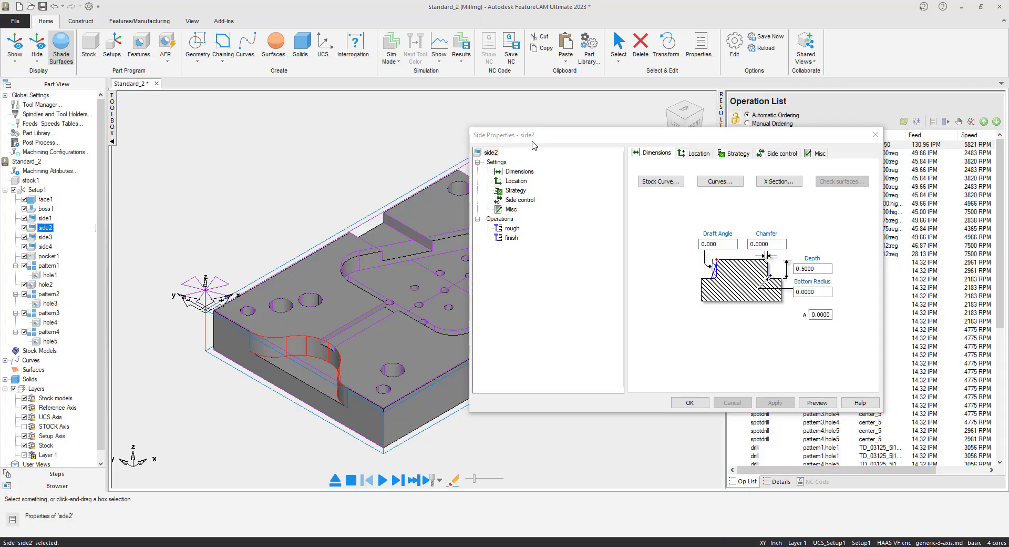
click(512, 229)
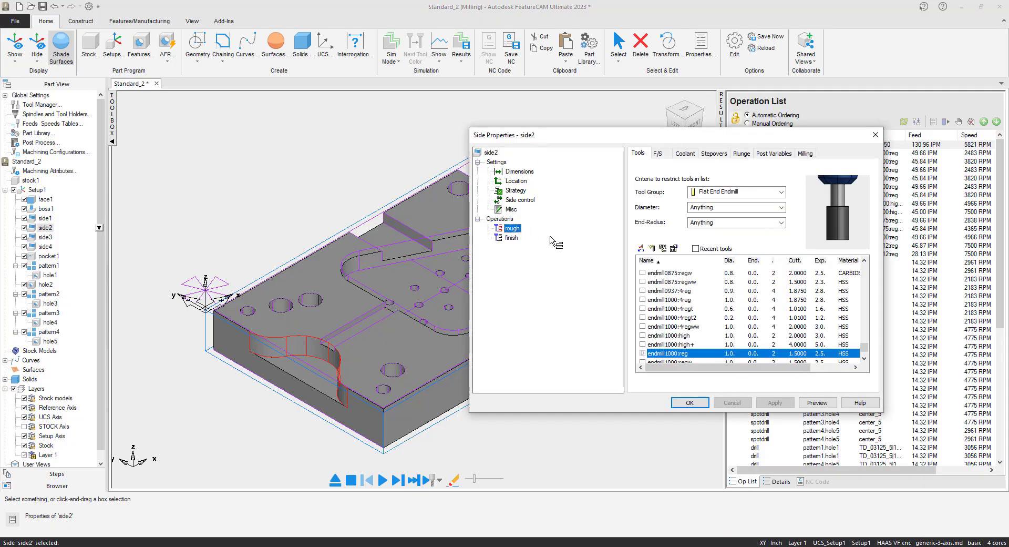
scroll(660, 299, up, 5)
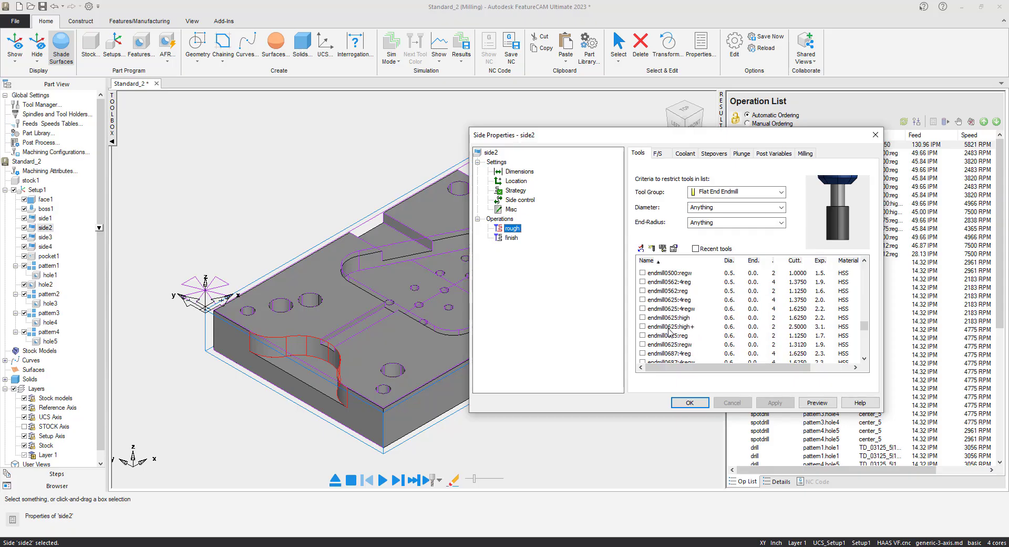
click(652, 309)
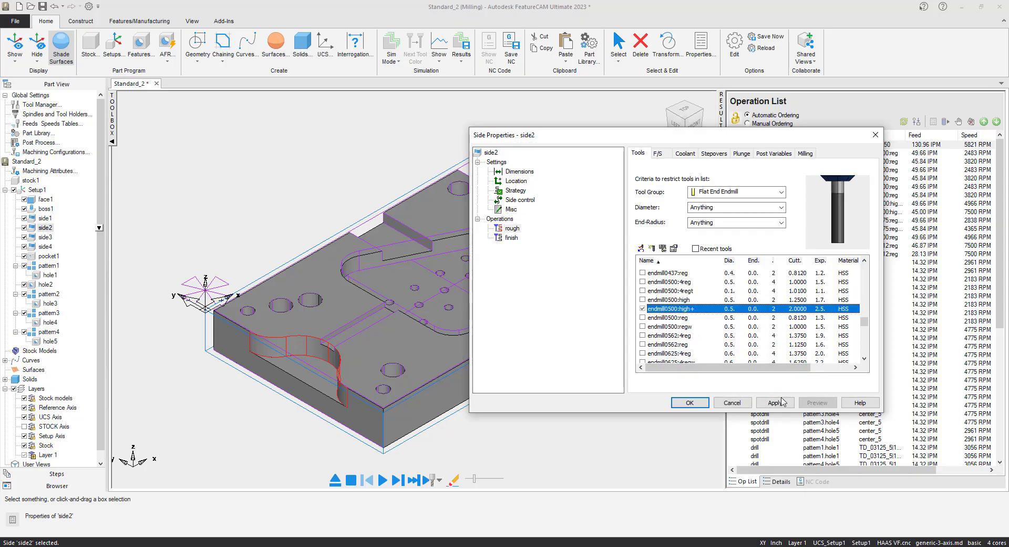
click(775, 403)
Assign endmill0500:high+ as the roughing tool of the side3 slot
click(46, 237)
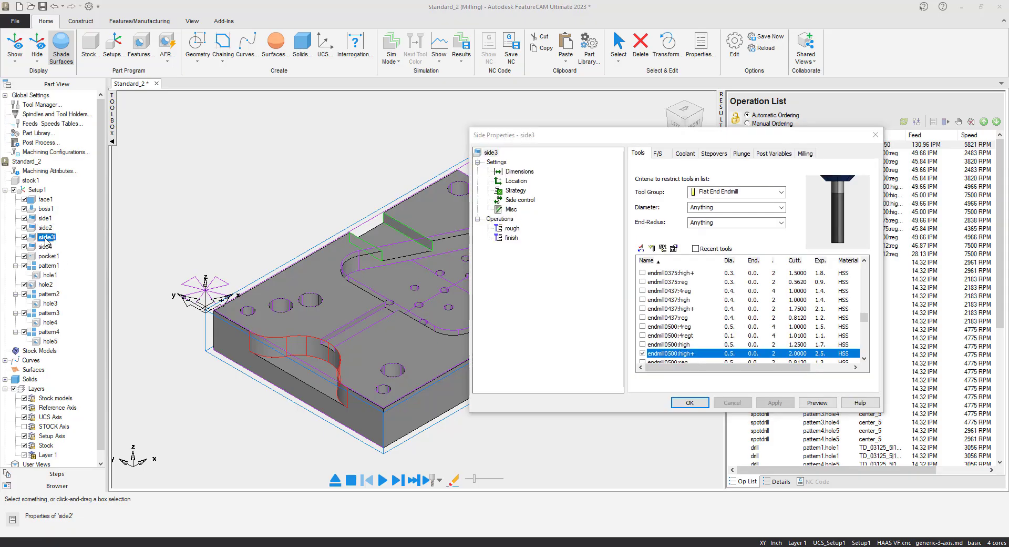
click(512, 228)
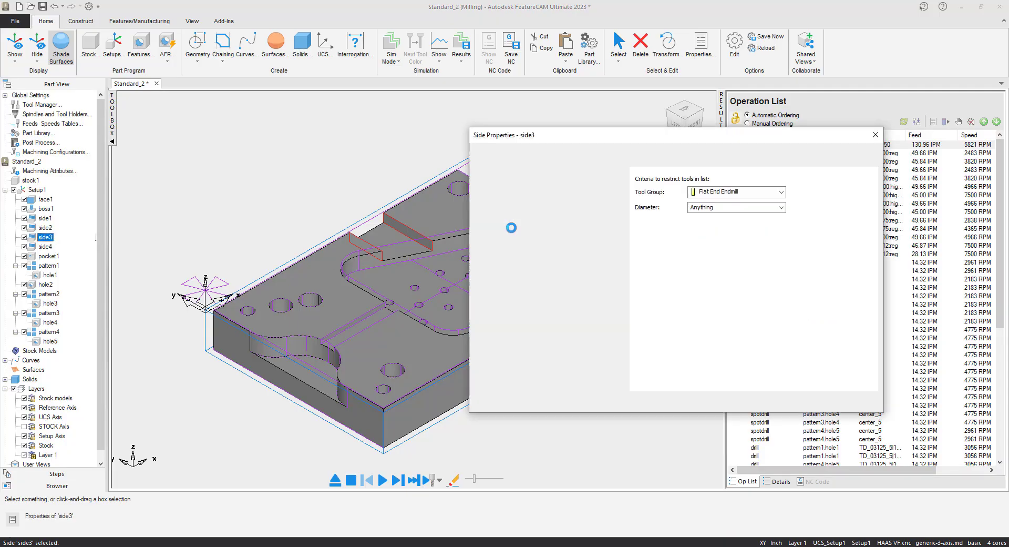
scroll(678, 314, up, 1)
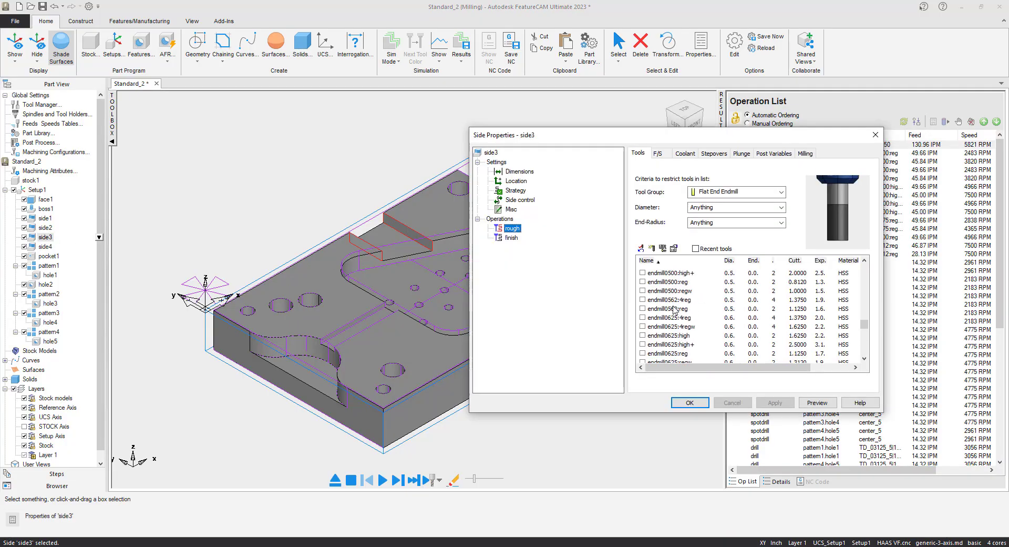
click(642, 273)
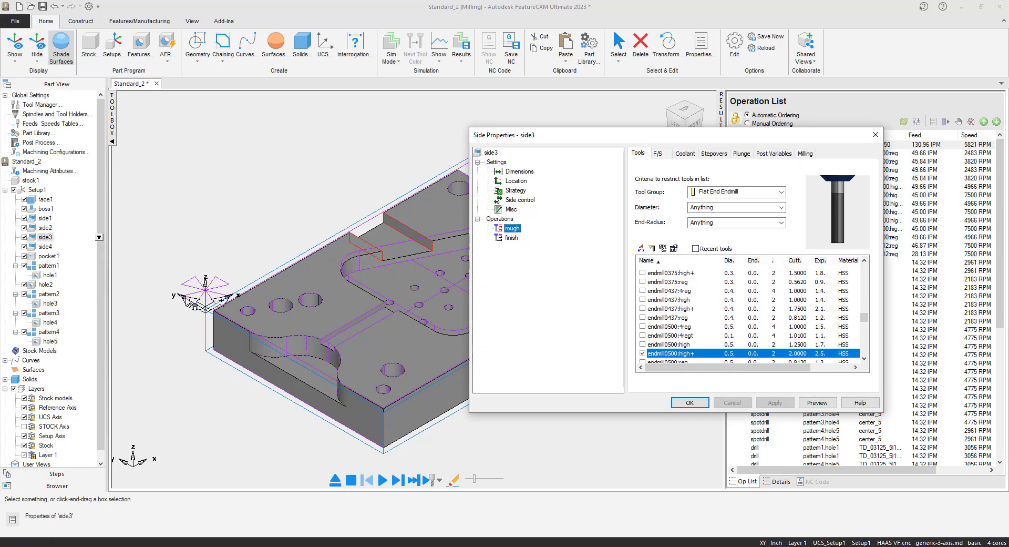
Open side4's properties and apply endmill0500:high+ as the tool for rough pass 1
click(45, 246)
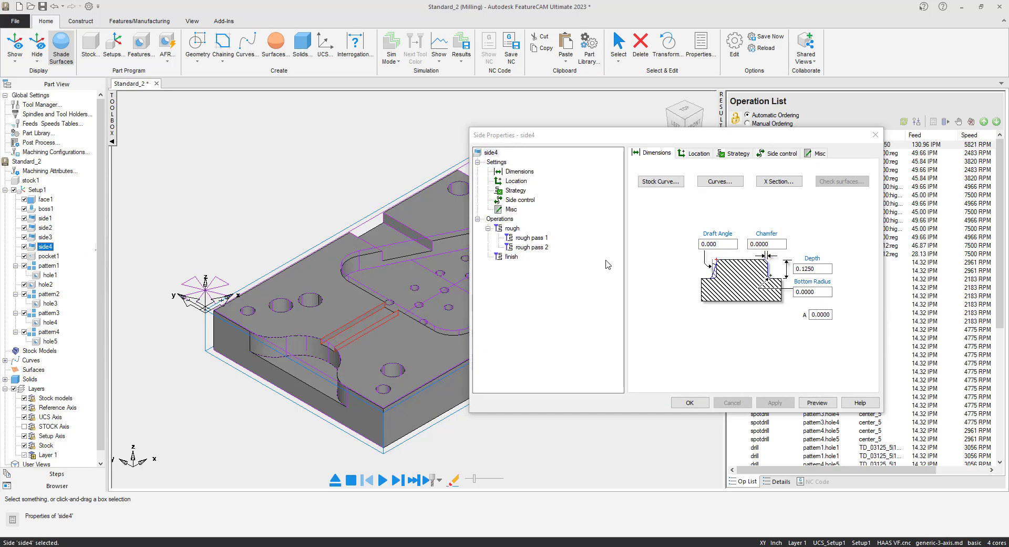
click(512, 229)
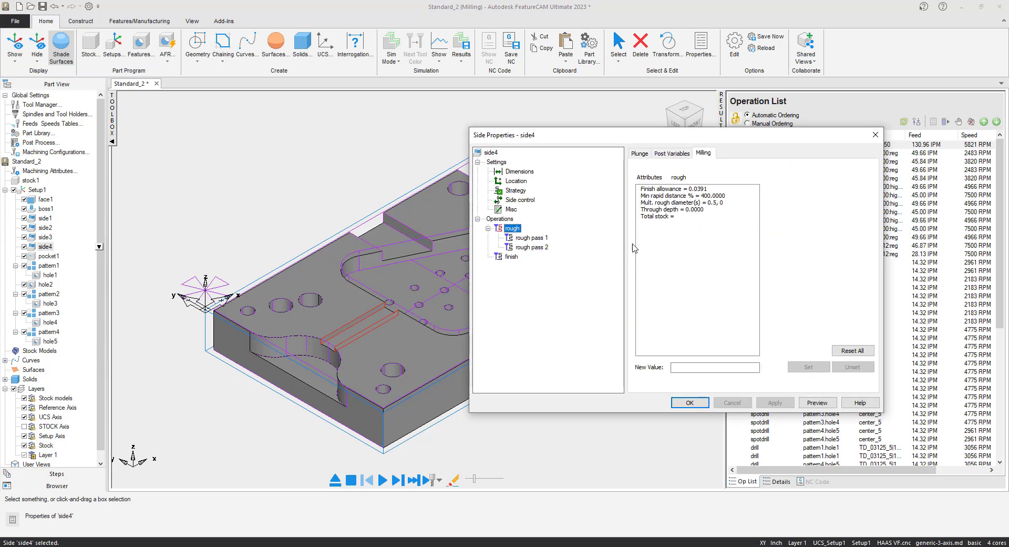
click(527, 238)
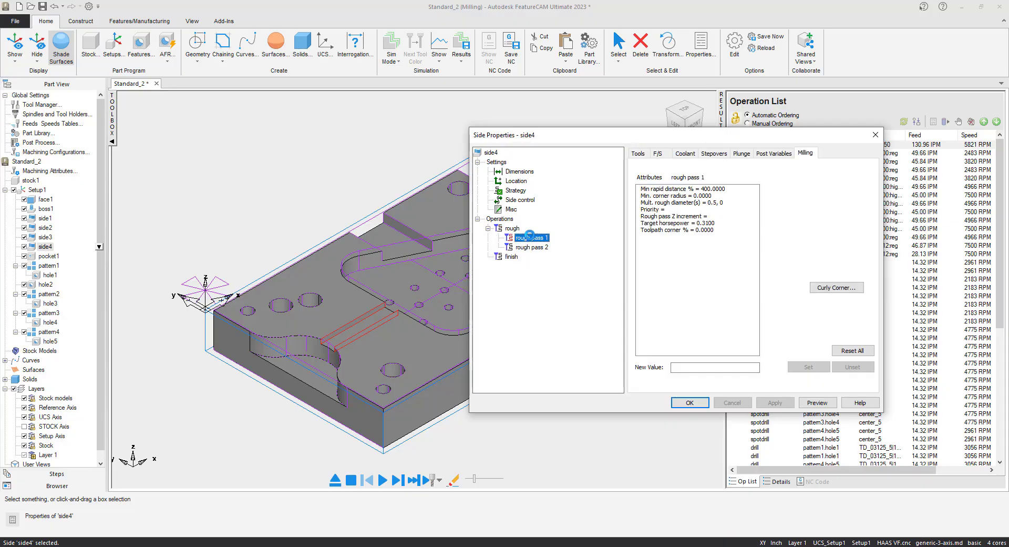
click(645, 153)
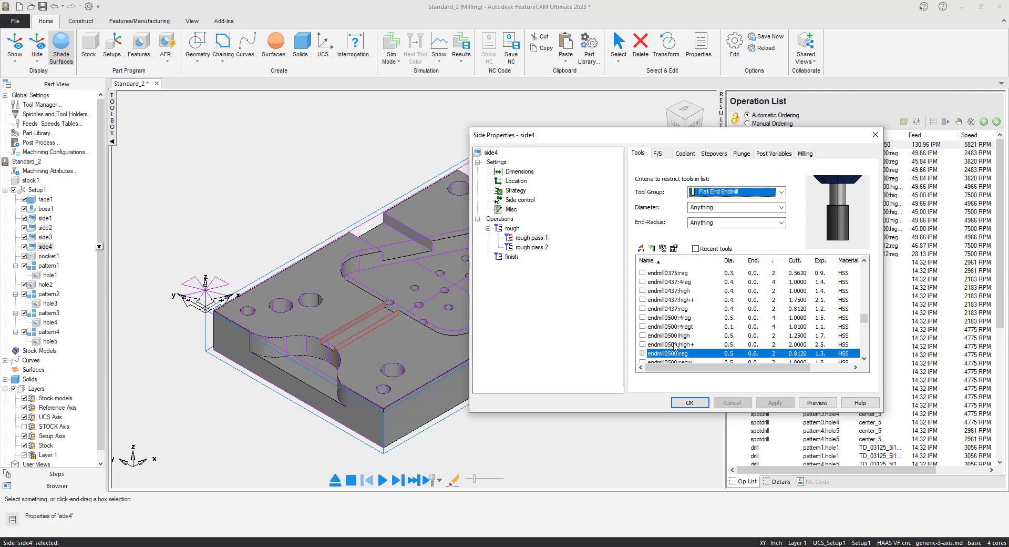
click(643, 345)
click(779, 402)
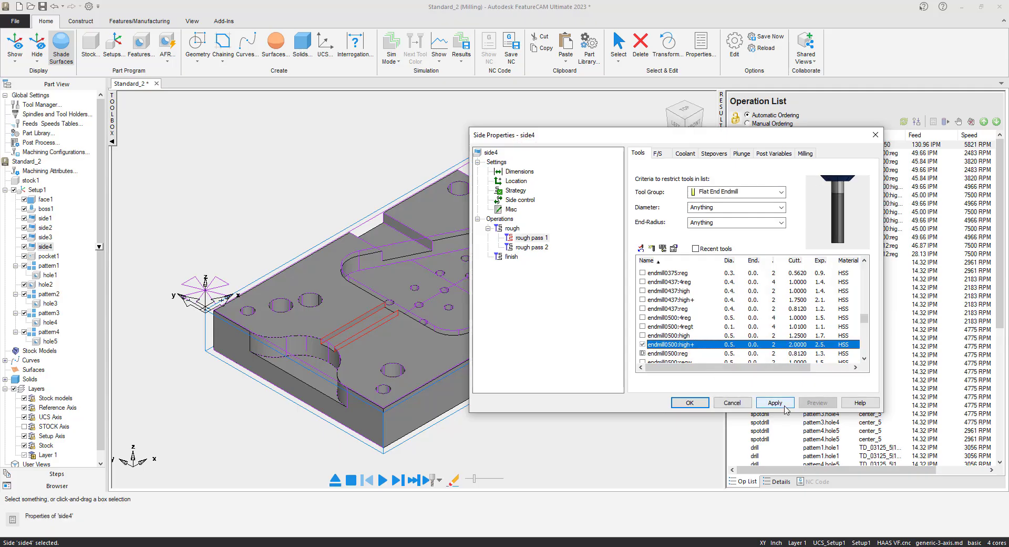
Apply endmill0312:high+ to side4's rough pass 2, check the finish operation's tool, and accept the properties
click(541, 246)
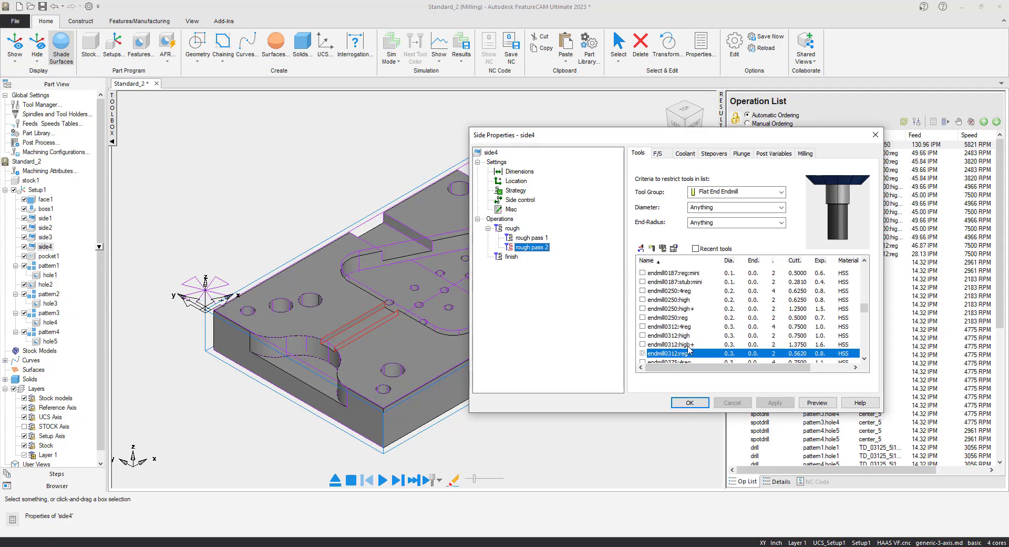
click(642, 345)
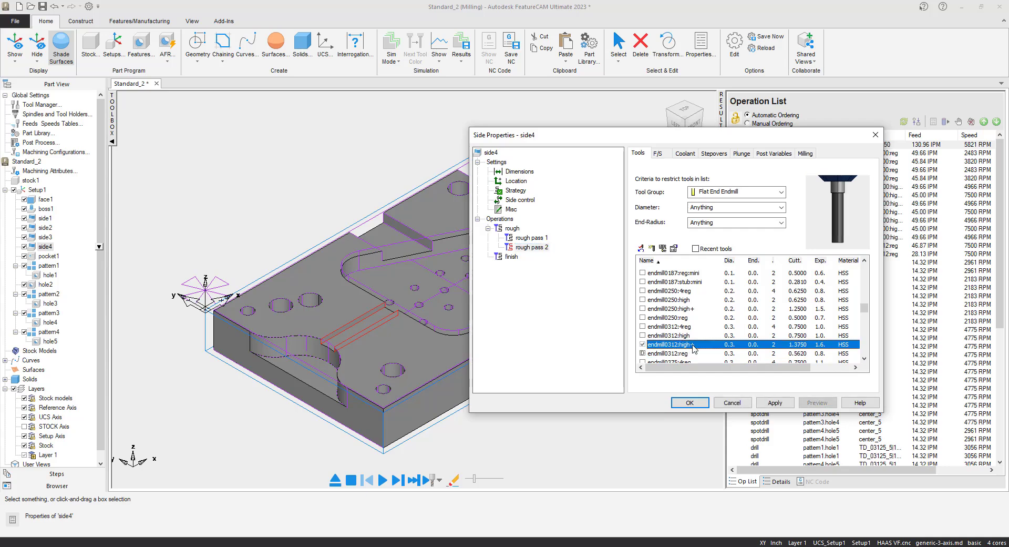
click(775, 402)
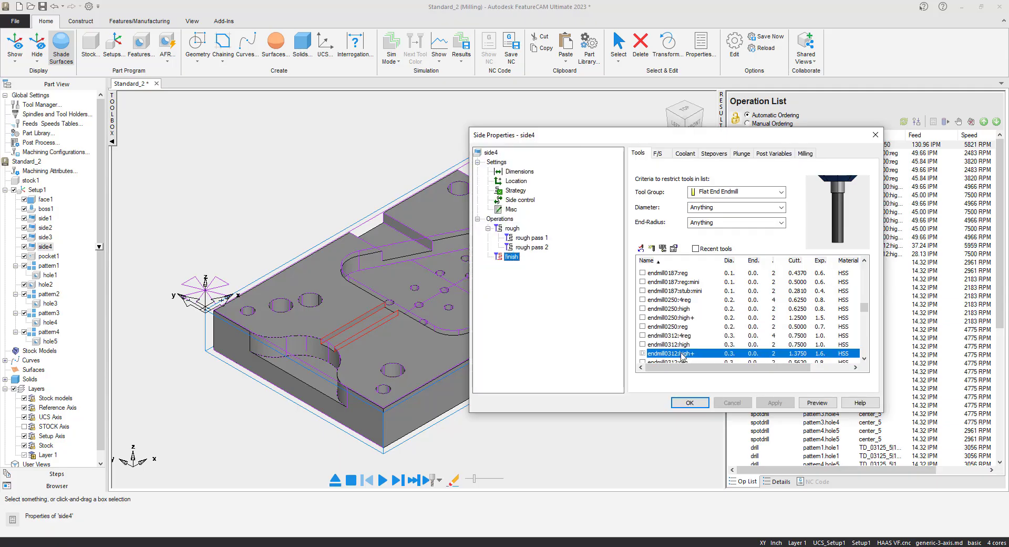
click(690, 402)
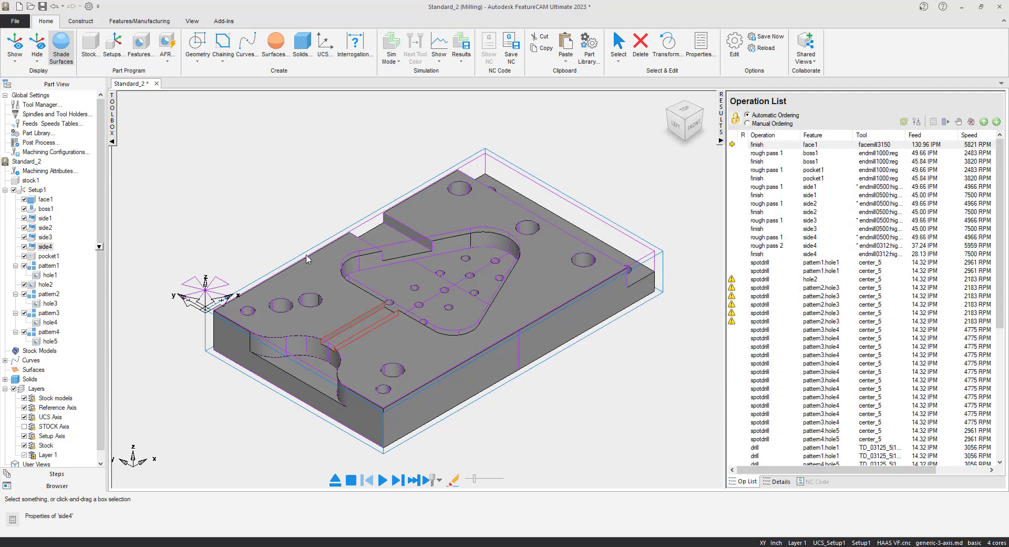
Open pocket1's properties, apply endmill0750:high+ as its roughing tool, and check the finish operation
click(43, 256)
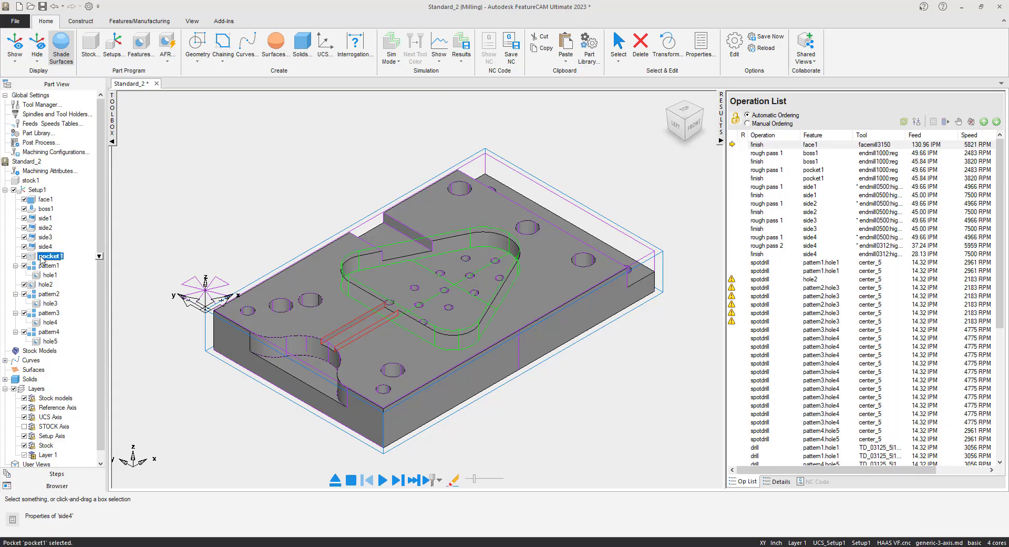
double_click(46, 259)
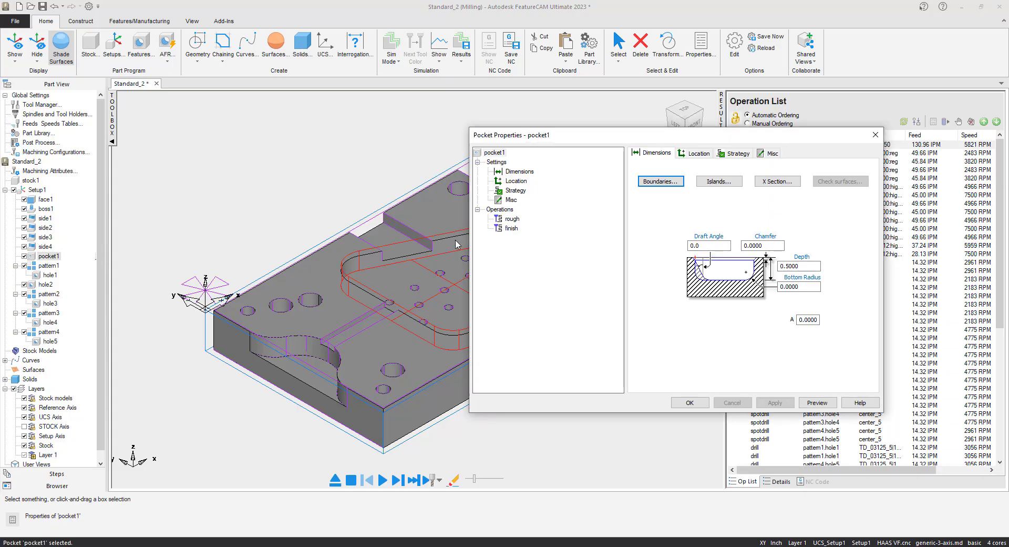
click(517, 220)
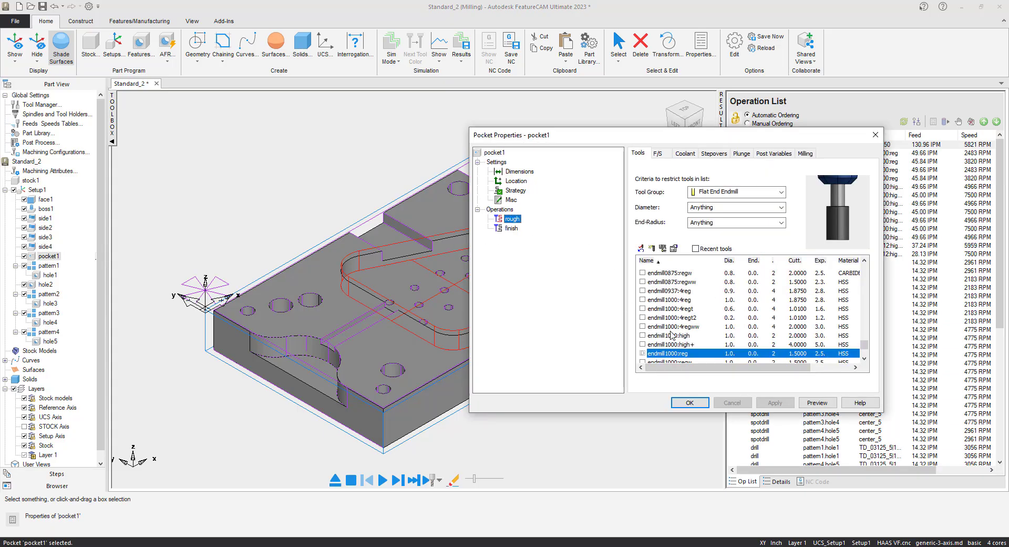
scroll(672, 334, up, 5)
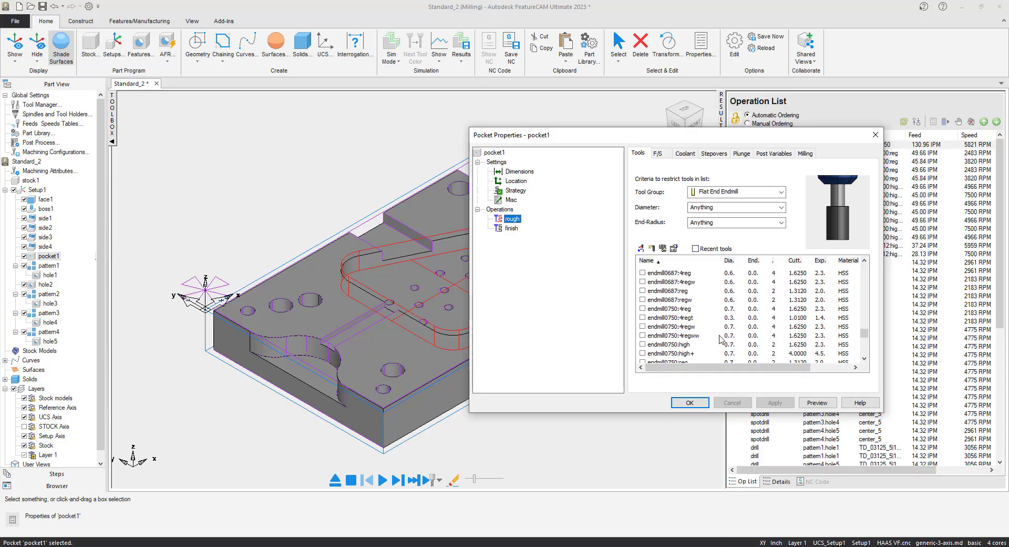
click(686, 355)
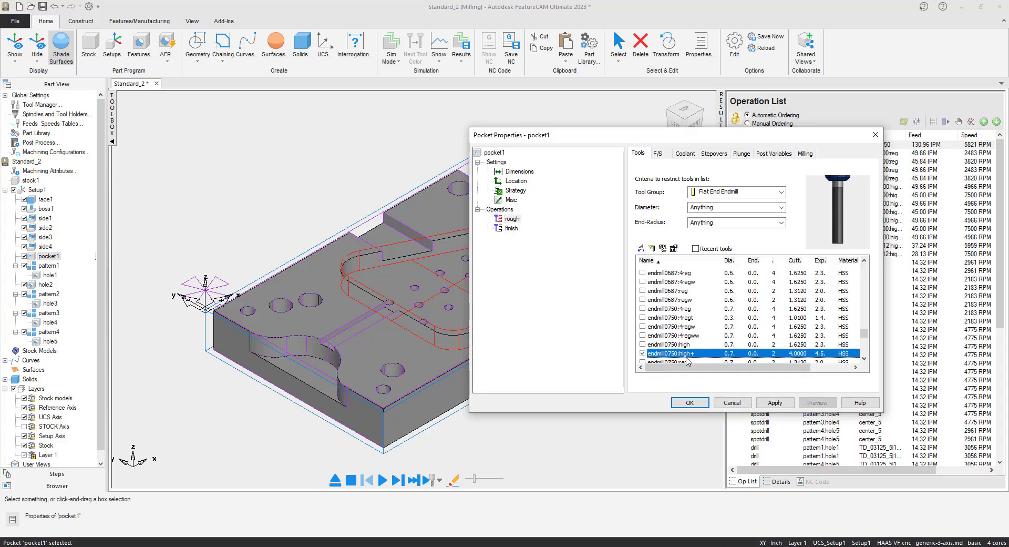
click(774, 402)
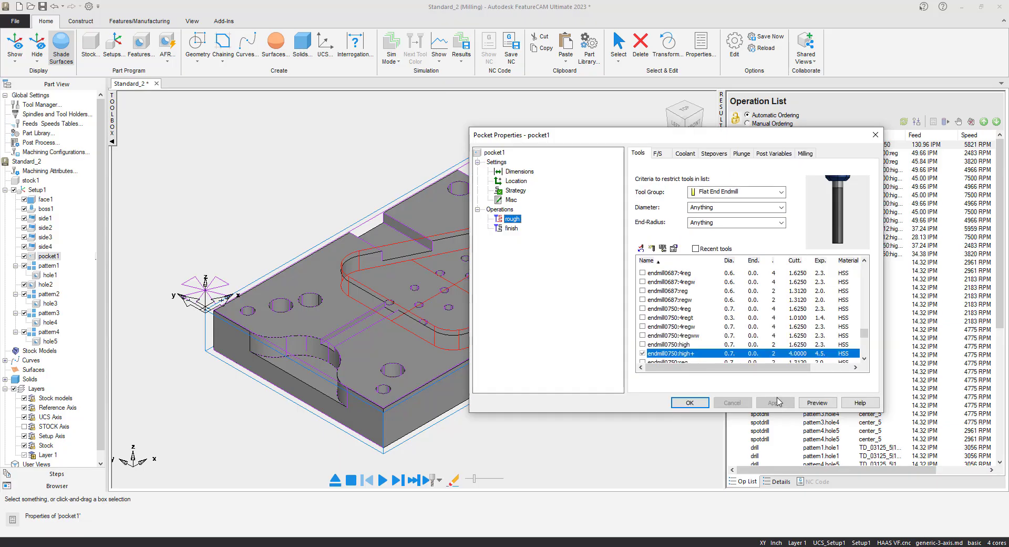
click(511, 228)
Set the ramp diameter of pocket1's roughing stepovers to 85% and apply it
click(714, 153)
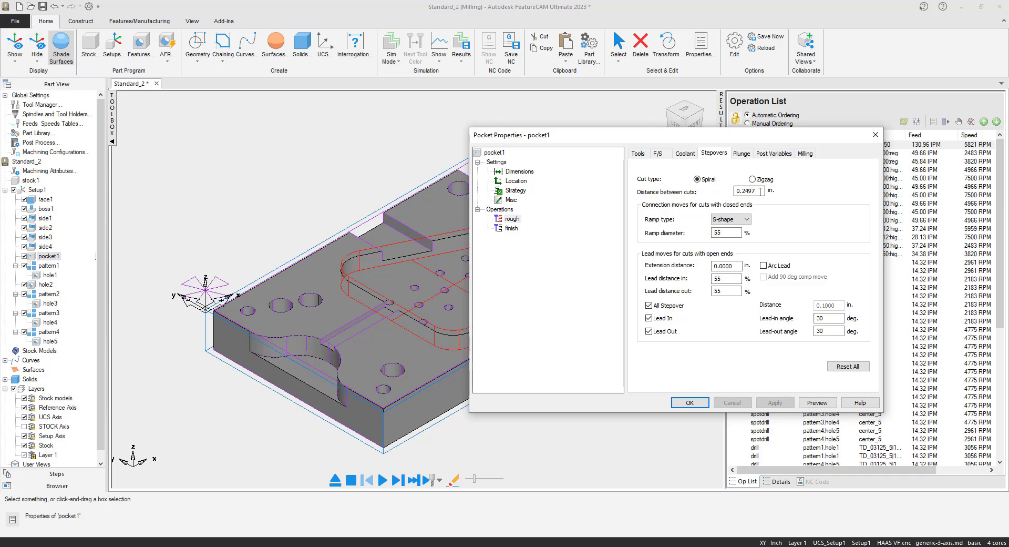
double_click(718, 232)
text(85)
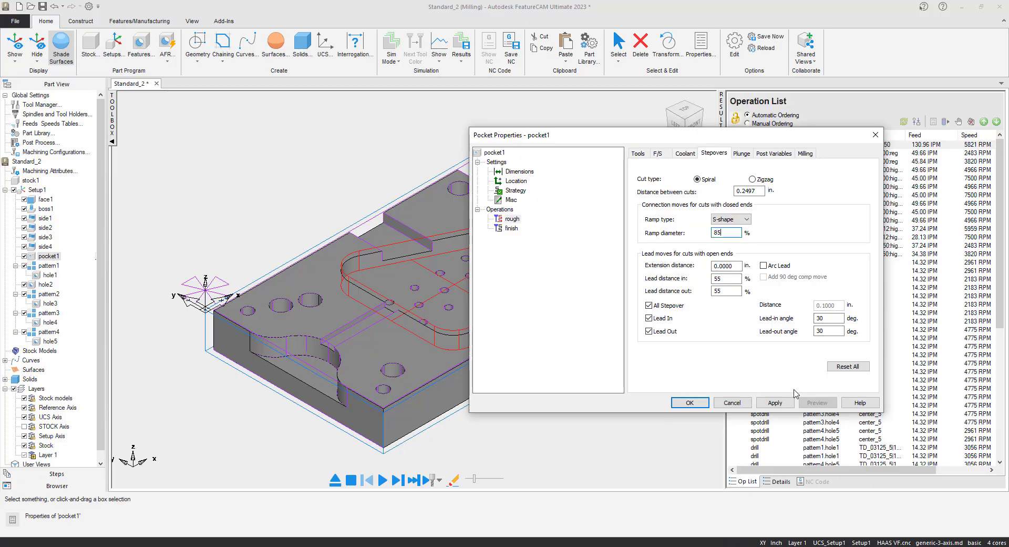
click(775, 402)
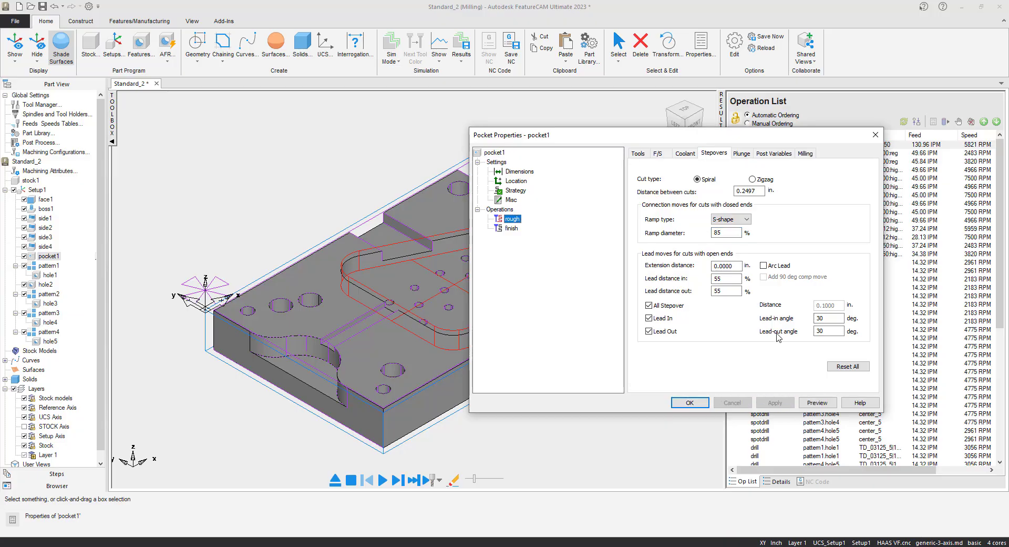
Set the rough pass Z increment of pocket1's rough operation to .010, apply it, and accept the properties
click(806, 154)
click(665, 223)
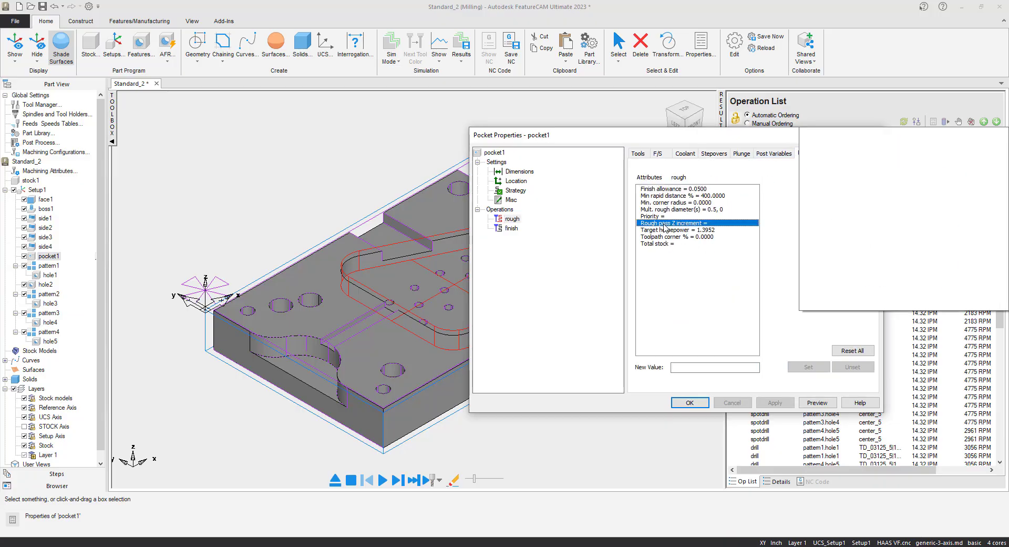
click(693, 369)
text(.)
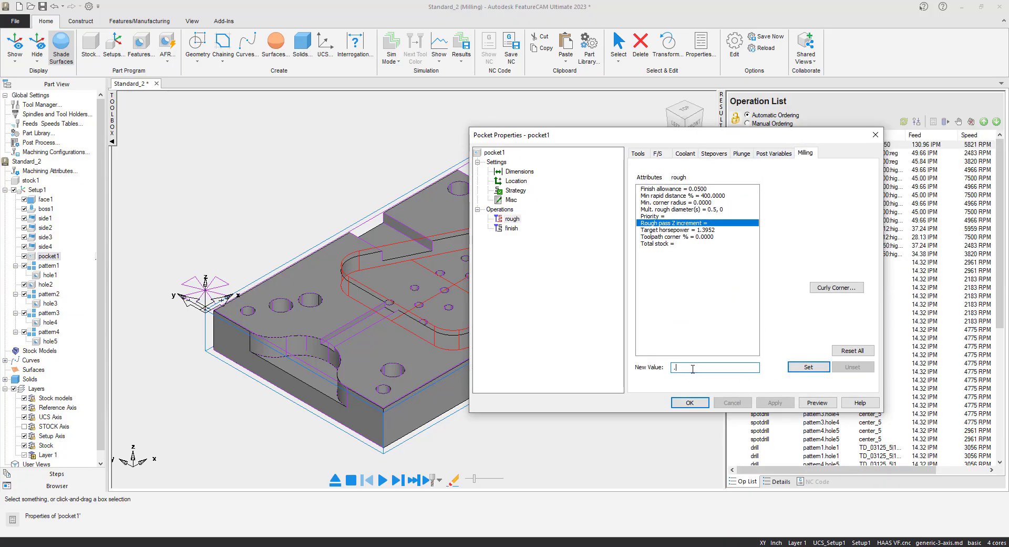
text(010)
click(809, 367)
click(788, 404)
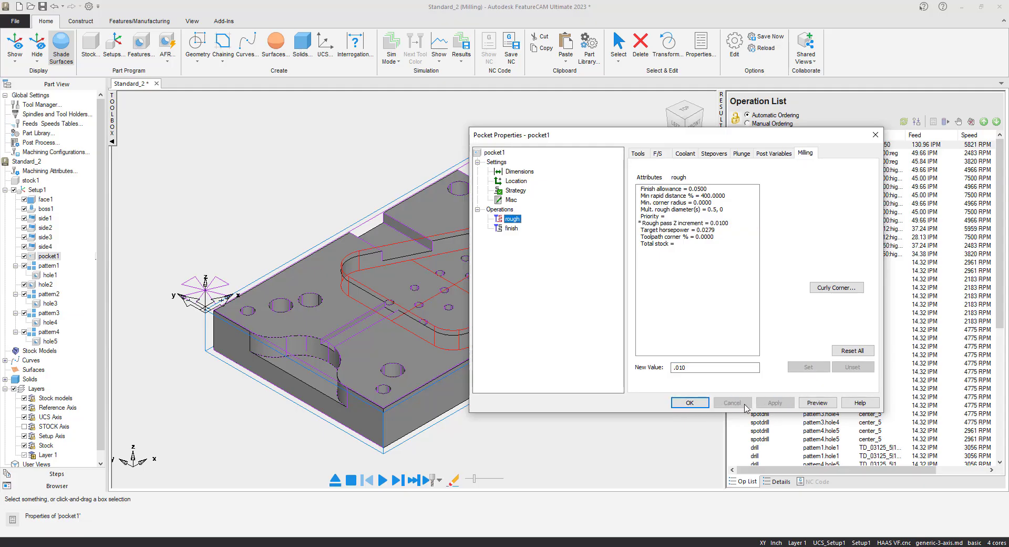
click(689, 403)
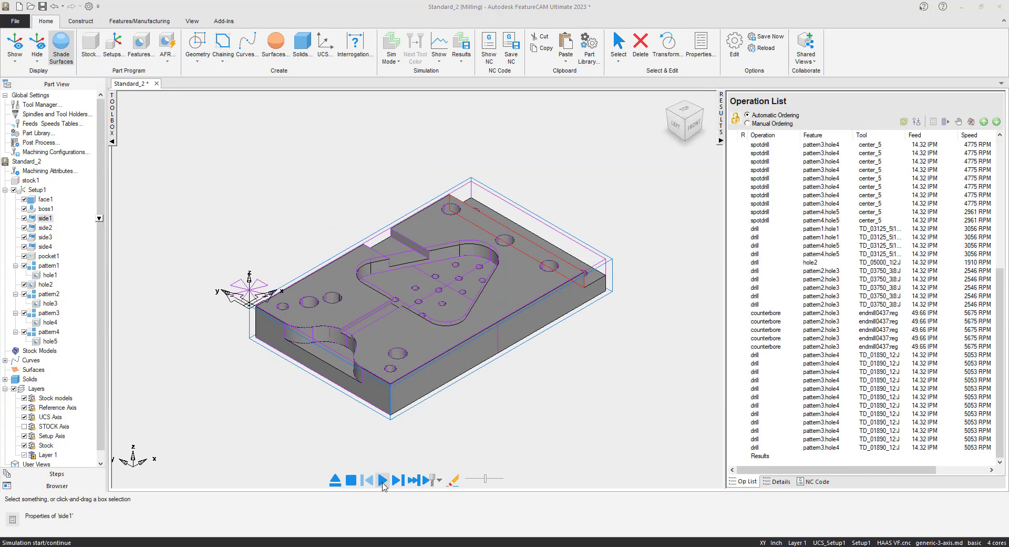
Run the 3D simulation with the changed tools, examine the machined plate, and eject it
click(383, 480)
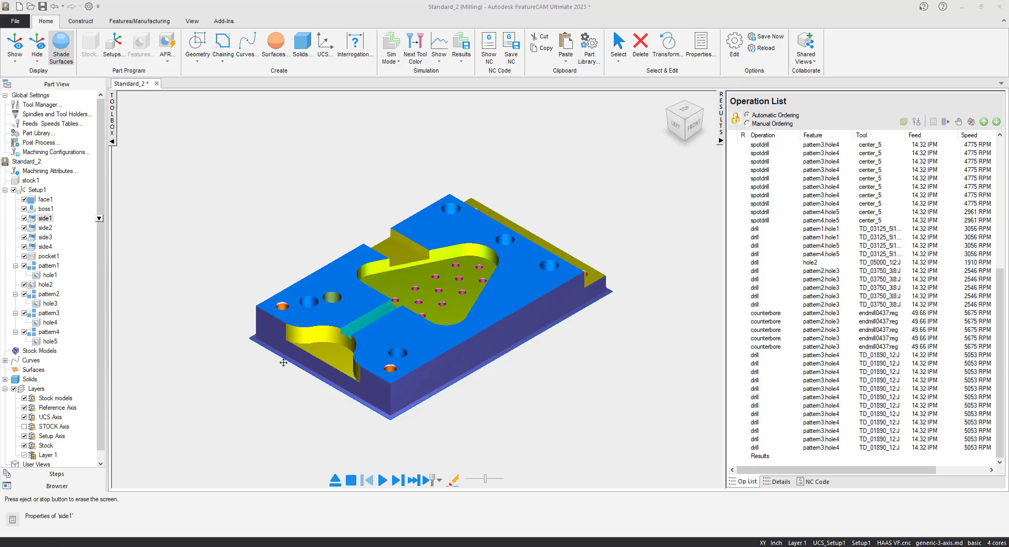
click(335, 479)
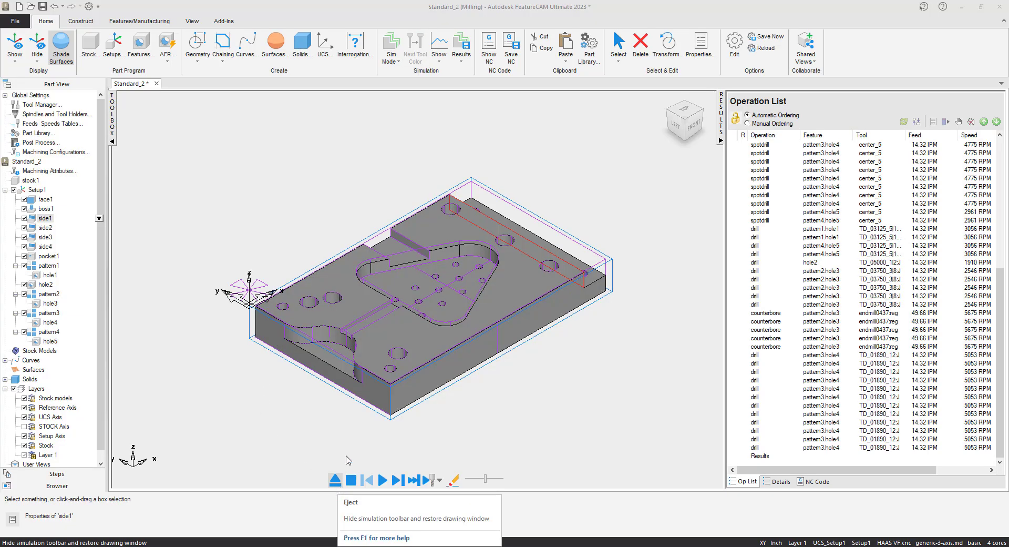
Open side1's rough operation, set its finish allowance to .010, and apply it
double_click(51, 218)
click(520, 230)
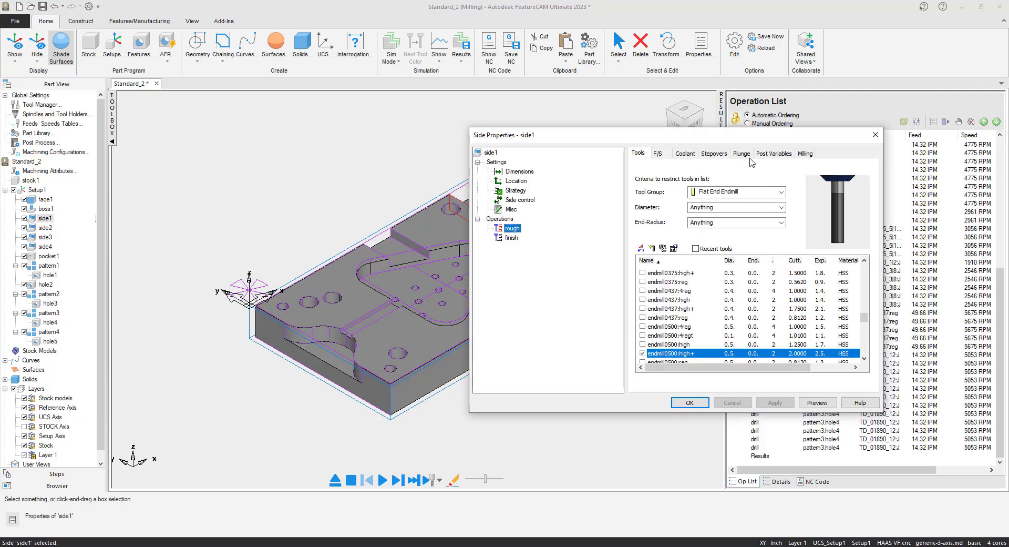
click(806, 153)
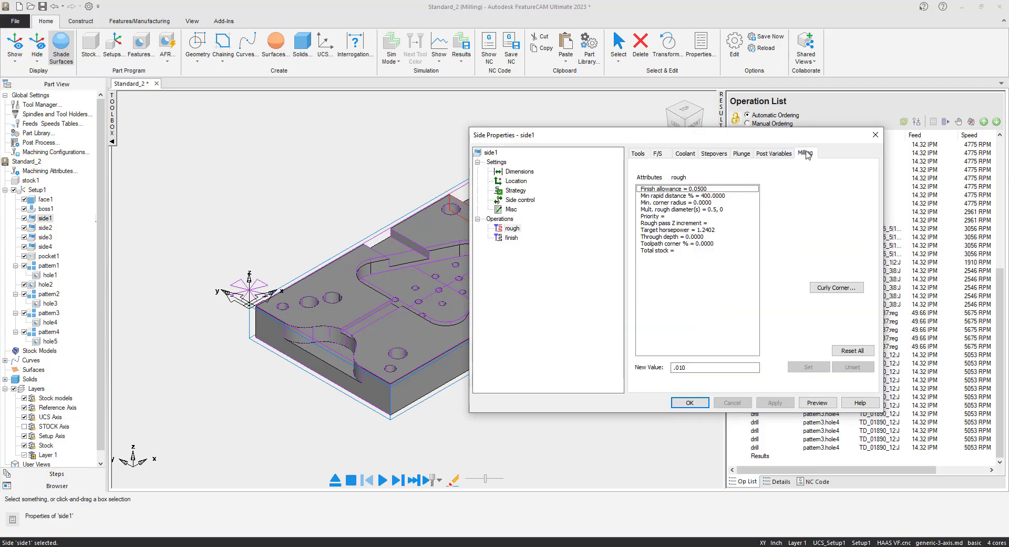
click(697, 194)
text(.)
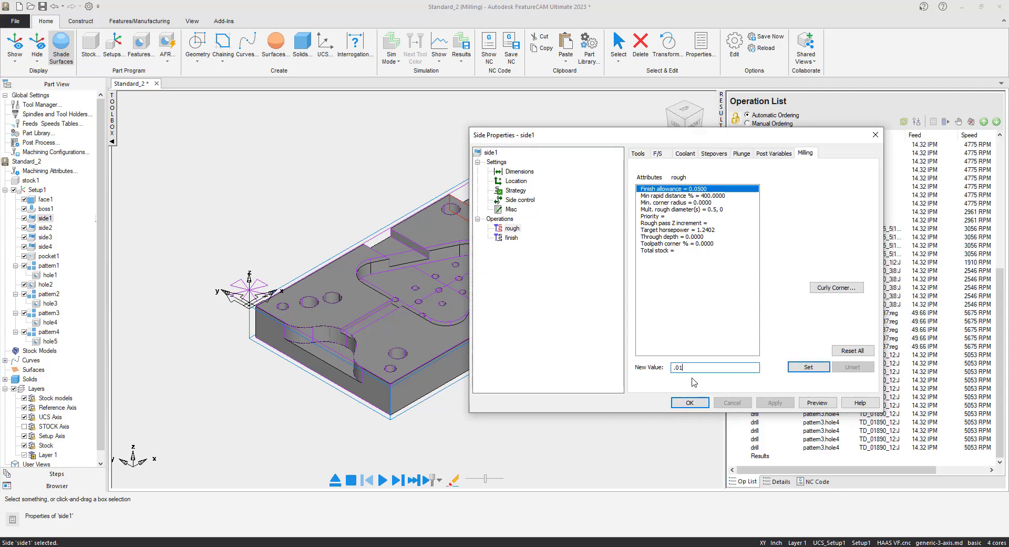
click(795, 367)
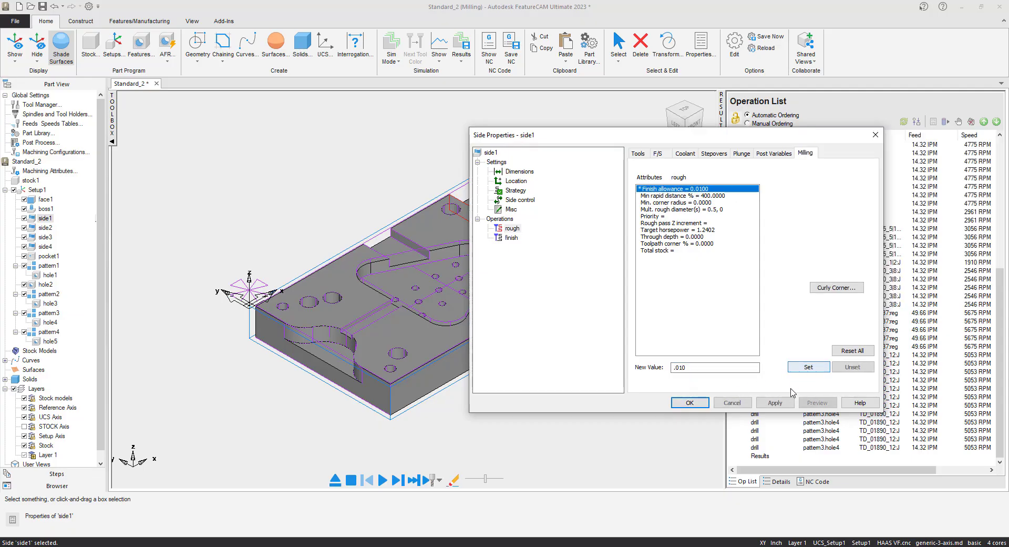
click(787, 404)
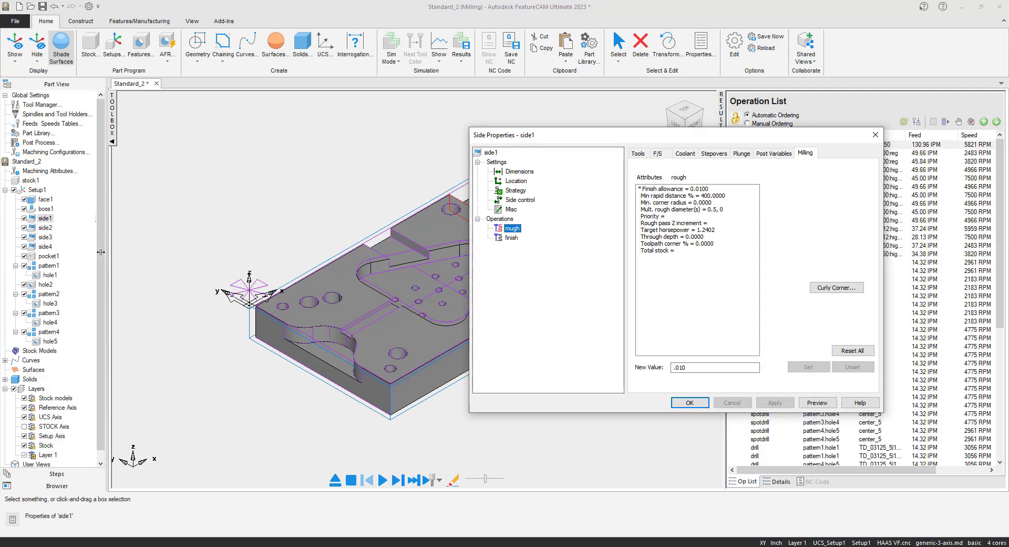
Set the finish allowance of side2's rough operation to .010 and apply it
click(45, 227)
click(513, 228)
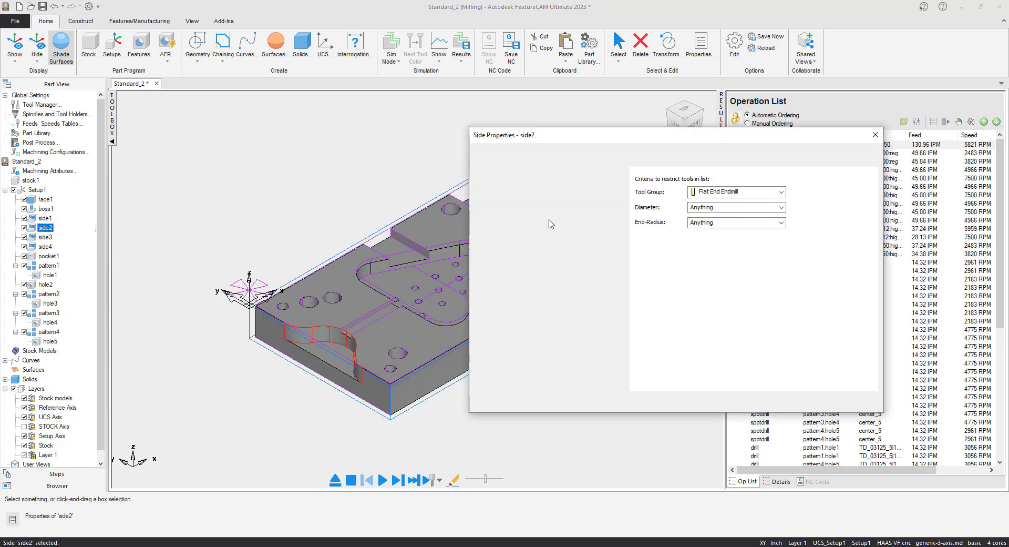
click(806, 152)
click(677, 189)
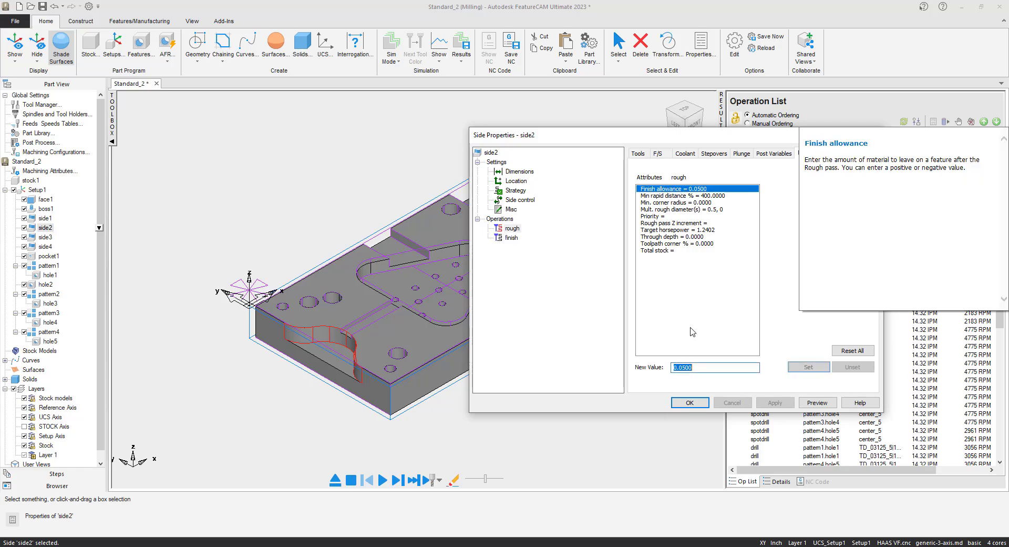
text(.)
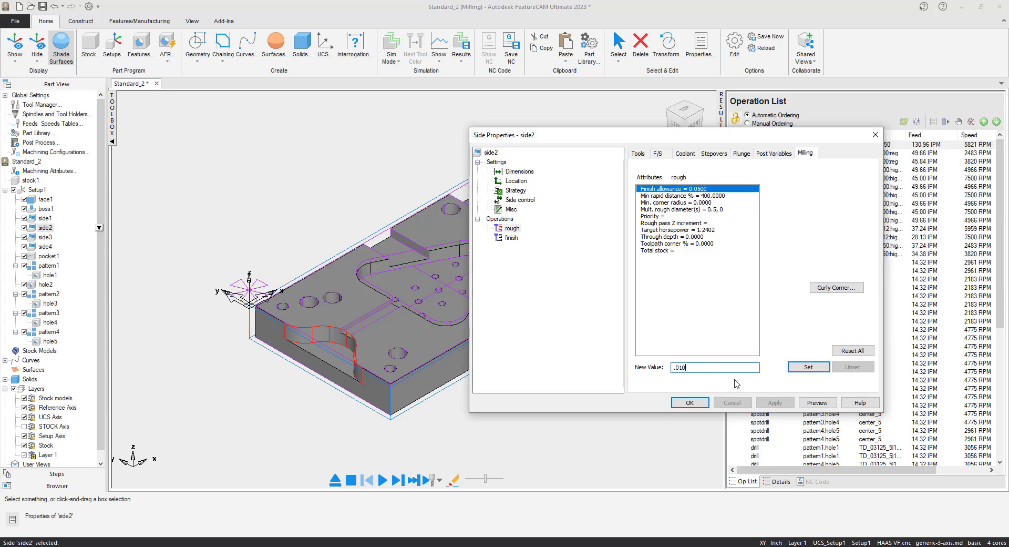
click(807, 366)
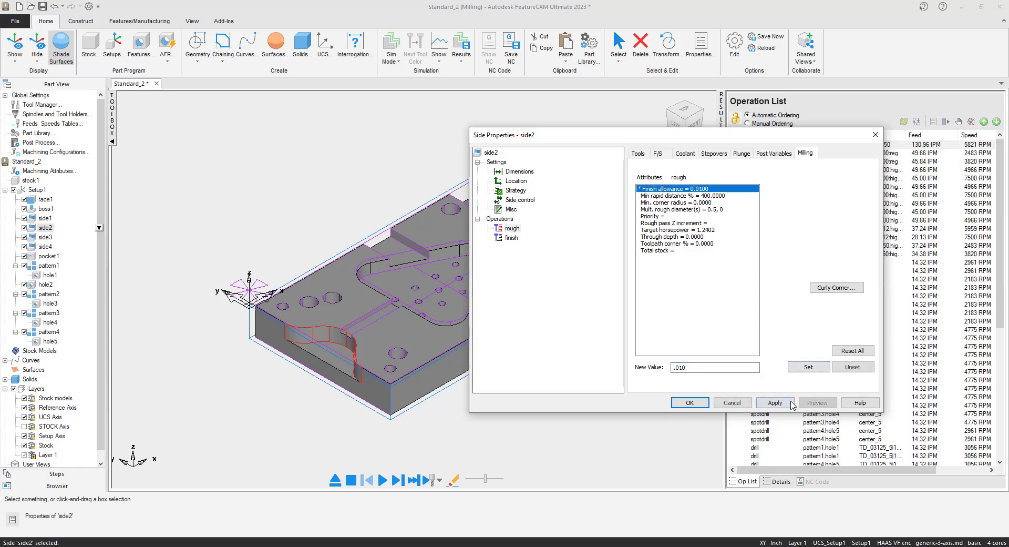
Set the finish allowance of side3's rough operation to .010 and apply it
click(46, 237)
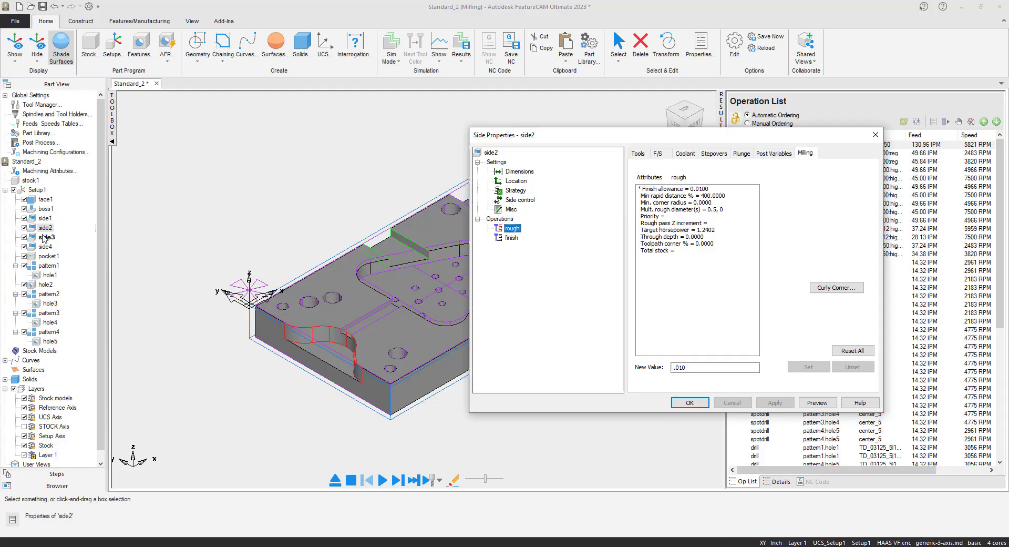
click(511, 228)
click(806, 154)
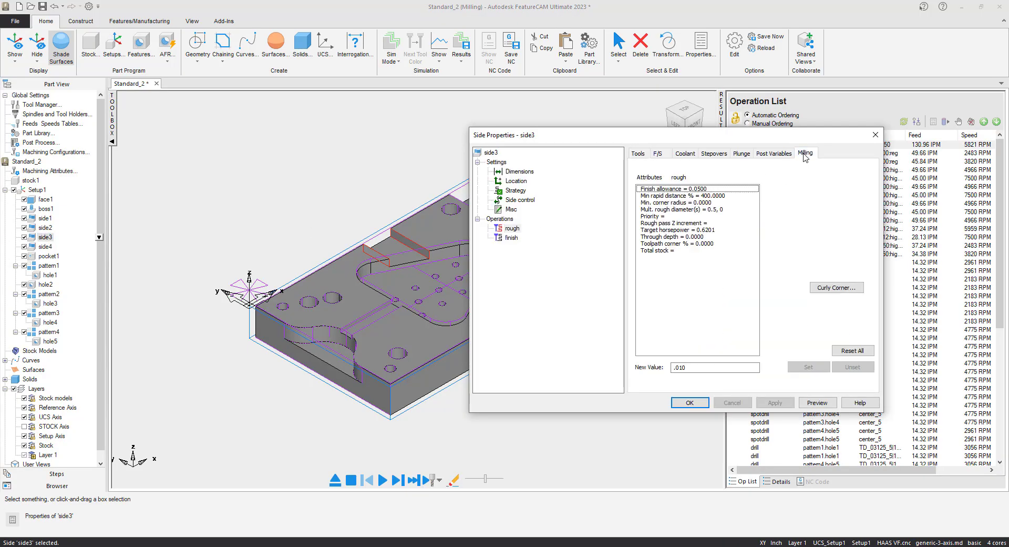
click(699, 189)
text(.010)
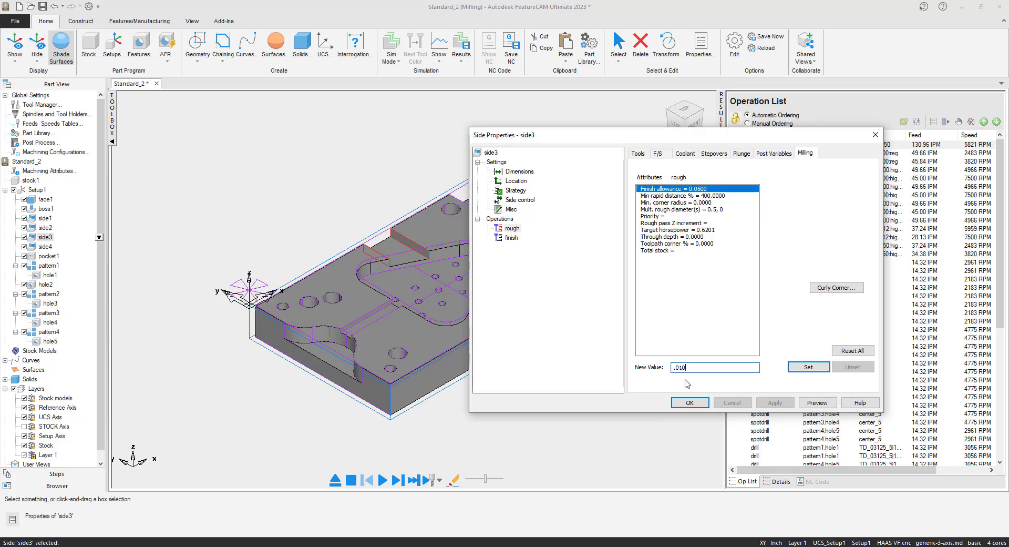
click(804, 367)
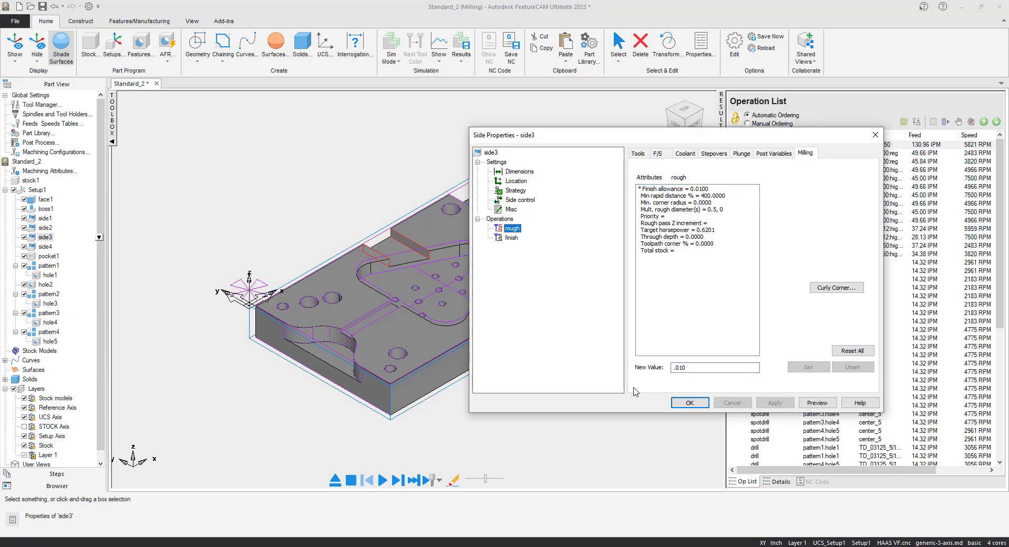
Set the finish allowance of side4's rough operation to .010 and apply it
click(45, 246)
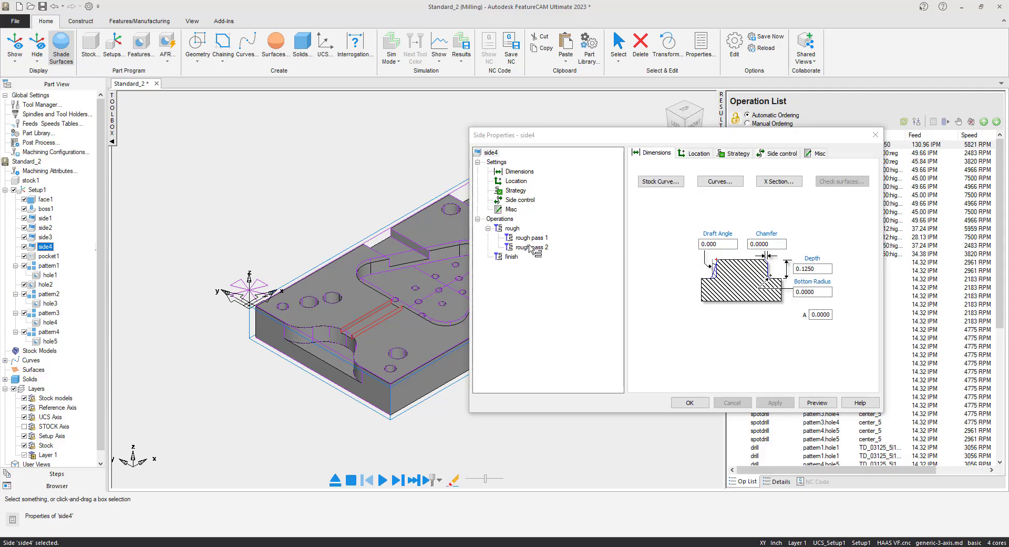
click(513, 228)
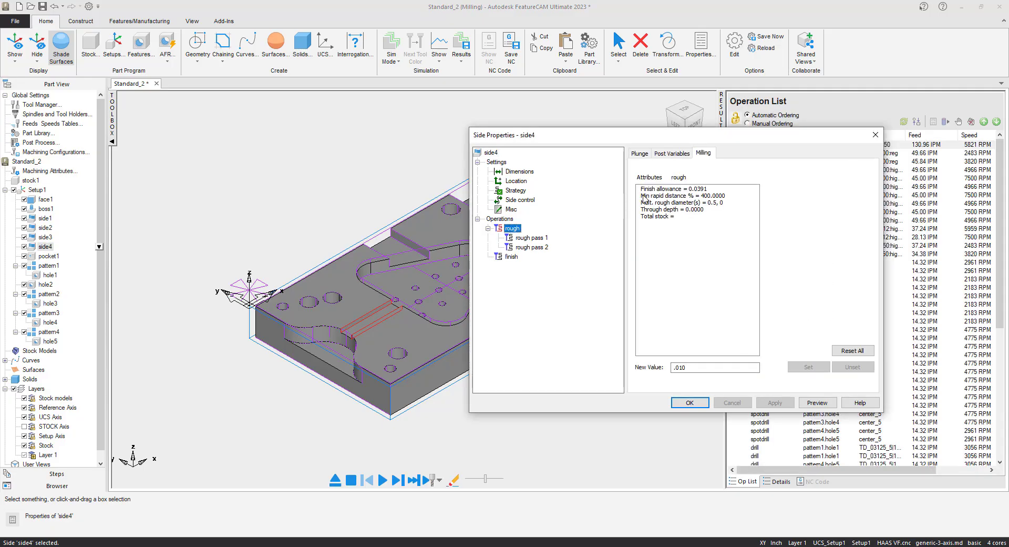
click(659, 190)
text(.010)
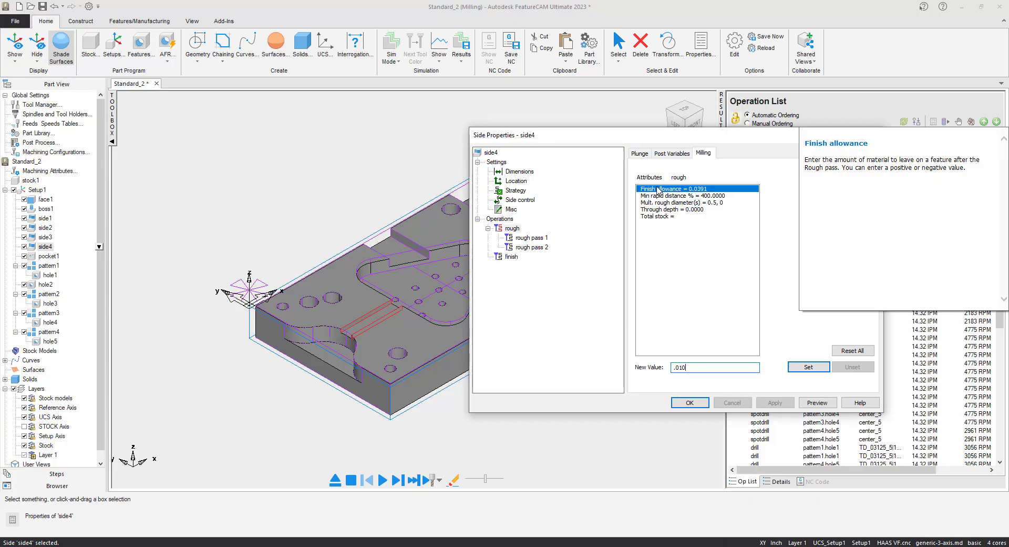
click(808, 367)
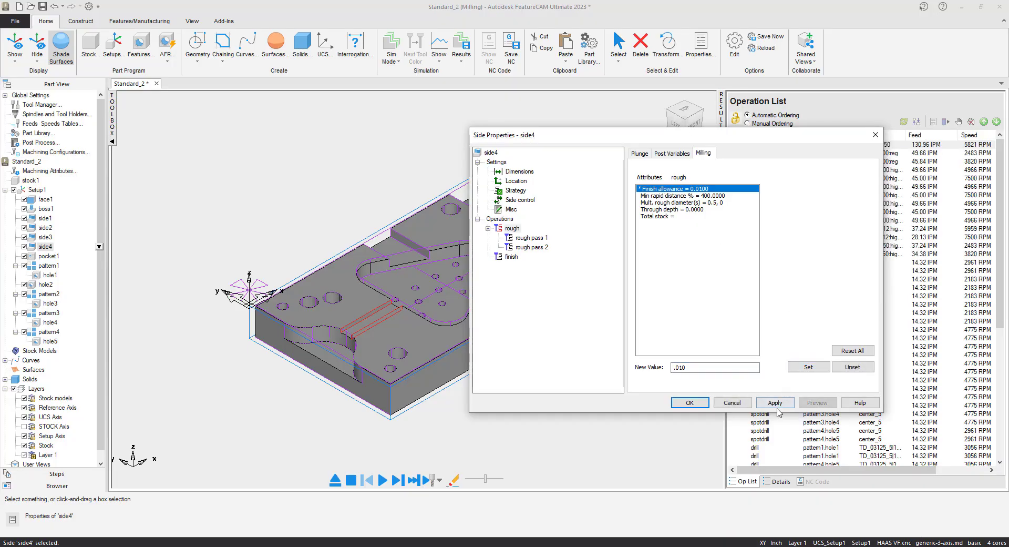
click(777, 404)
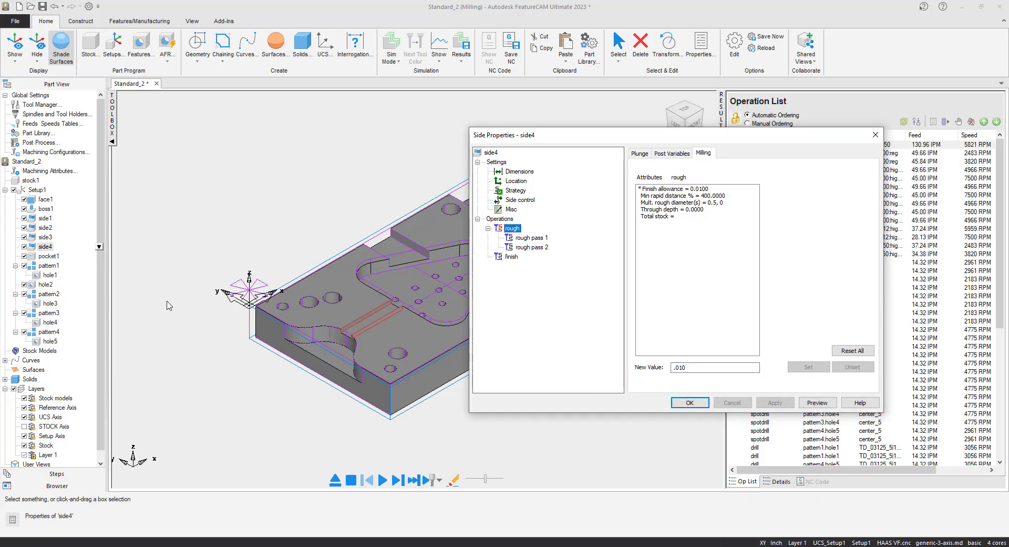
Set the finish allowance of pocket1's rough operation to .010, apply it, and accept the properties
click(48, 256)
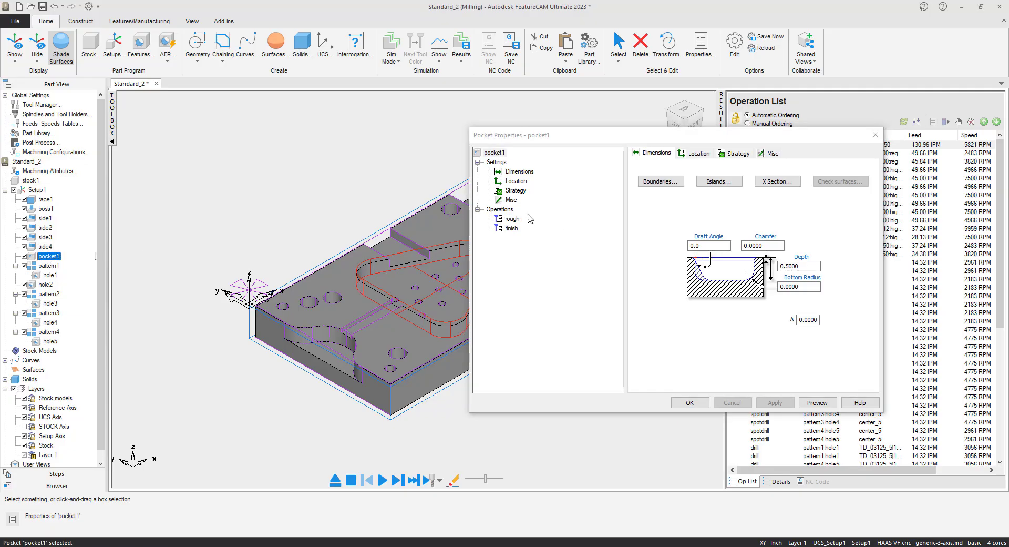
click(514, 218)
click(804, 153)
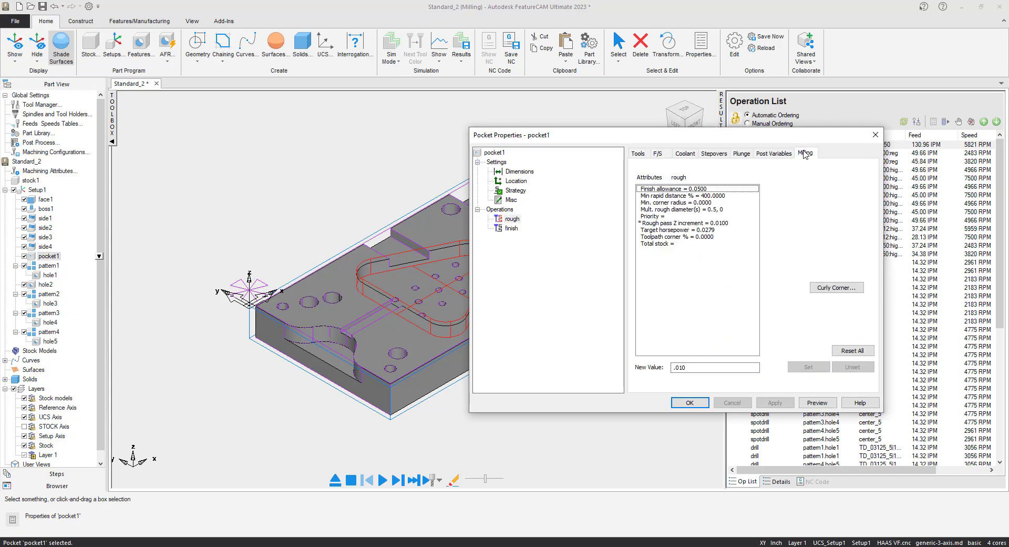
click(696, 366)
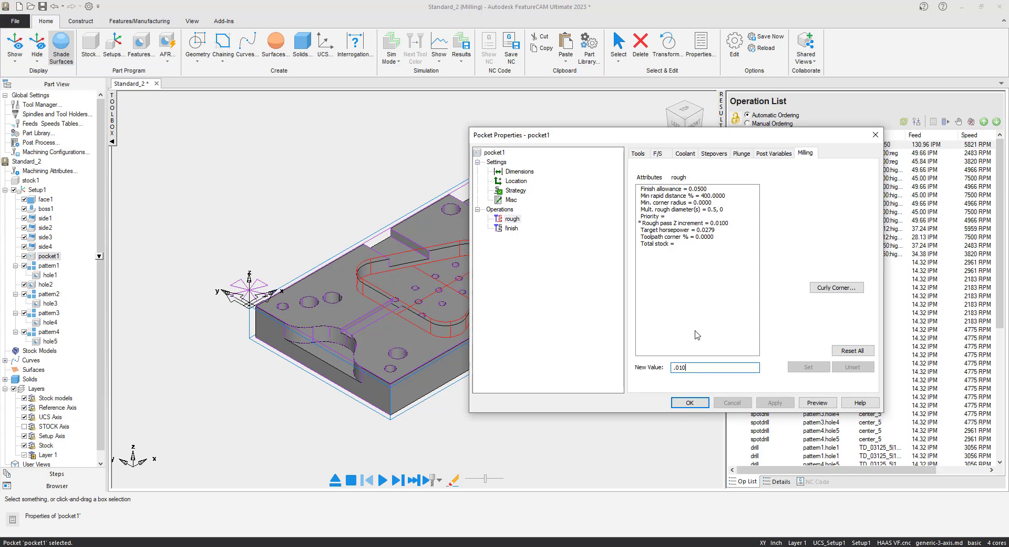
click(672, 190)
text(.0)
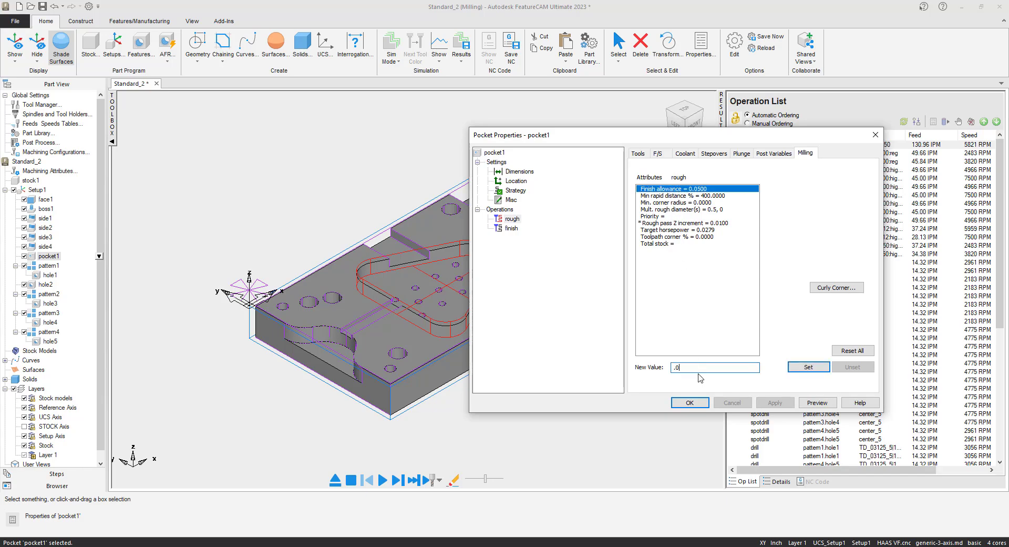
text(10)
click(799, 368)
click(787, 408)
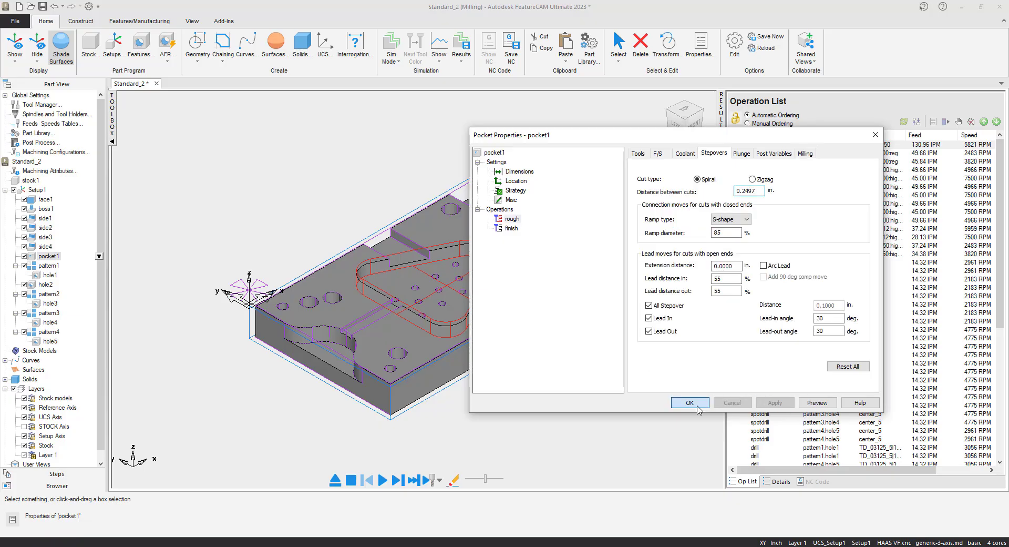
click(696, 404)
Run the 3D simulation of the plate with the new allowances and display the generated NC code
click(381, 481)
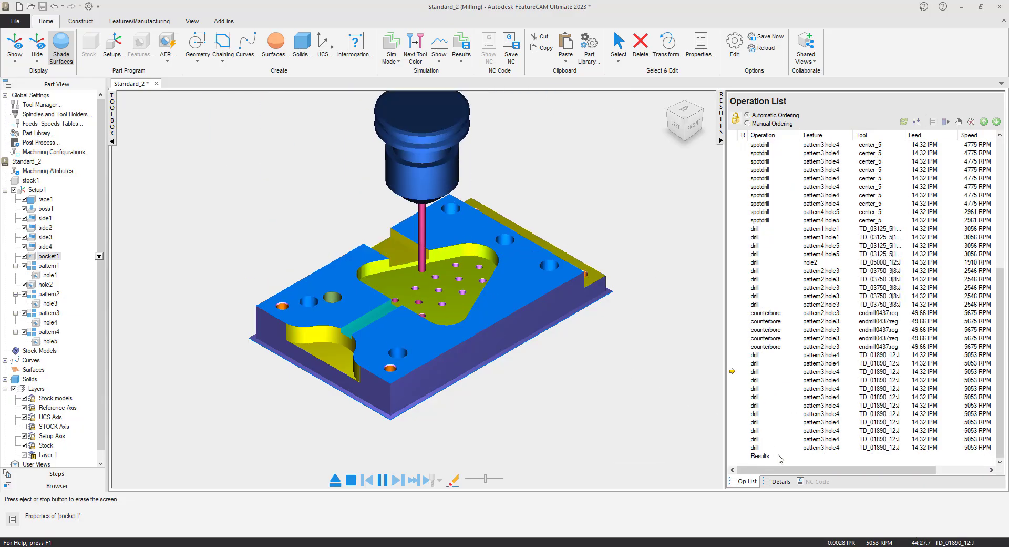
click(816, 481)
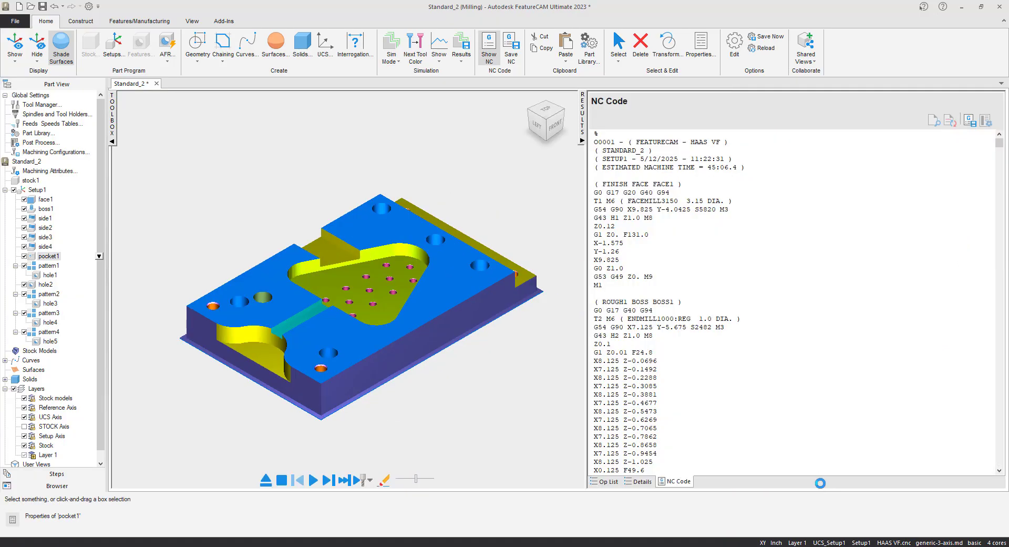
click(703, 271)
mouse_move(999, 143)
mouse_down()
mouse_move(999, 465)
mouse_move(993, 140)
mouse_up()
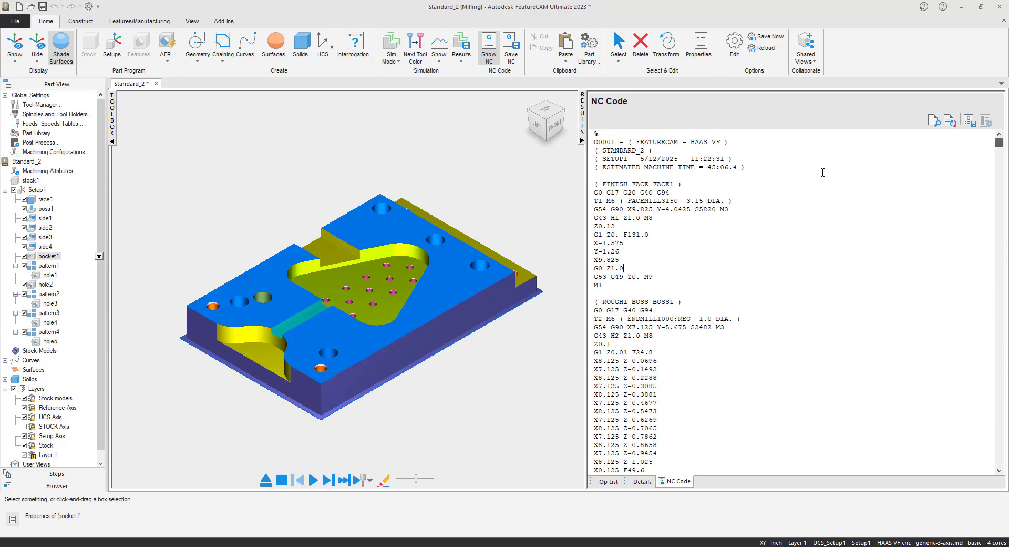
right_click(278, 177)
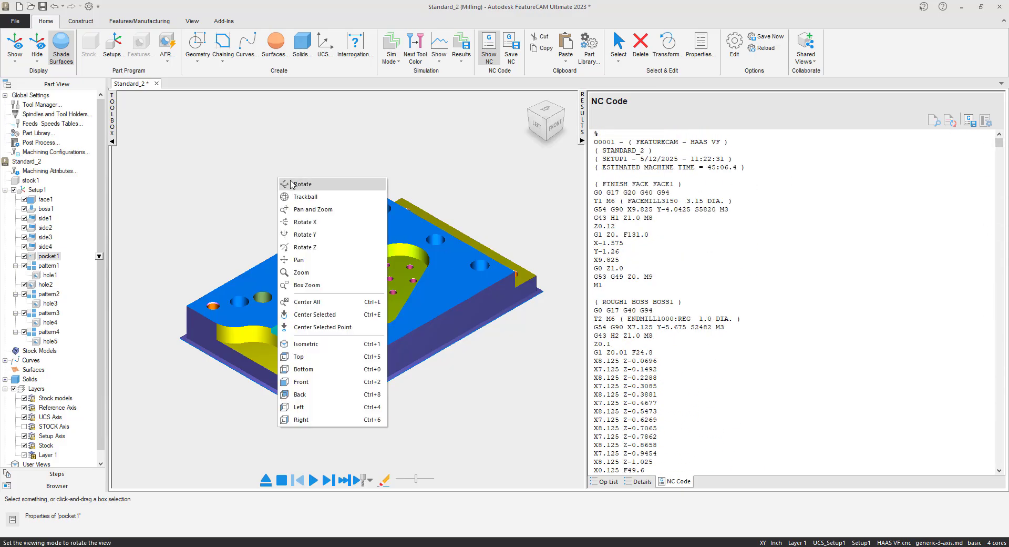
click(288, 184)
drag(327, 223, 267, 215)
Save the part as 2.5MILLING_2.fm in the Downloads folder, including the toolpath of the milling operations
click(16, 21)
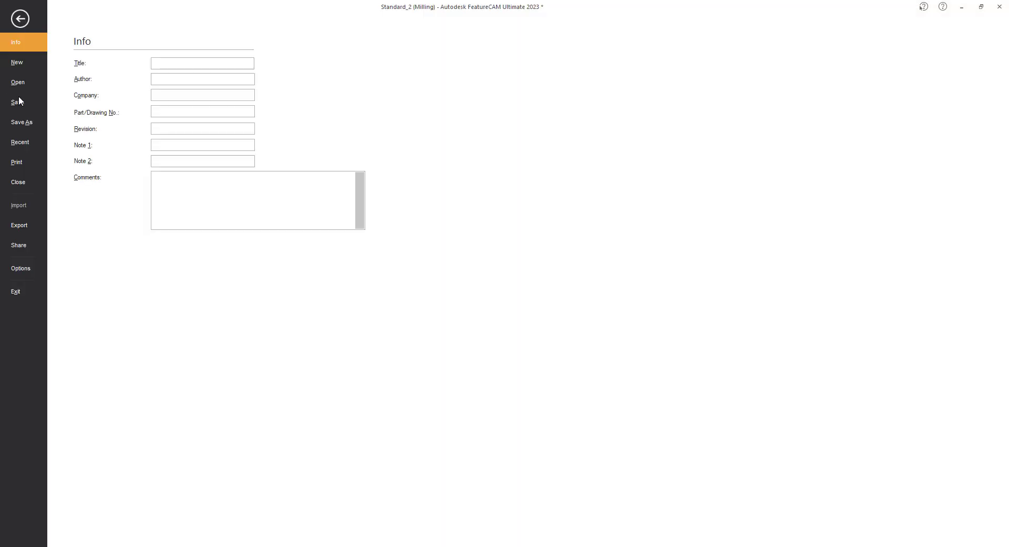
click(22, 122)
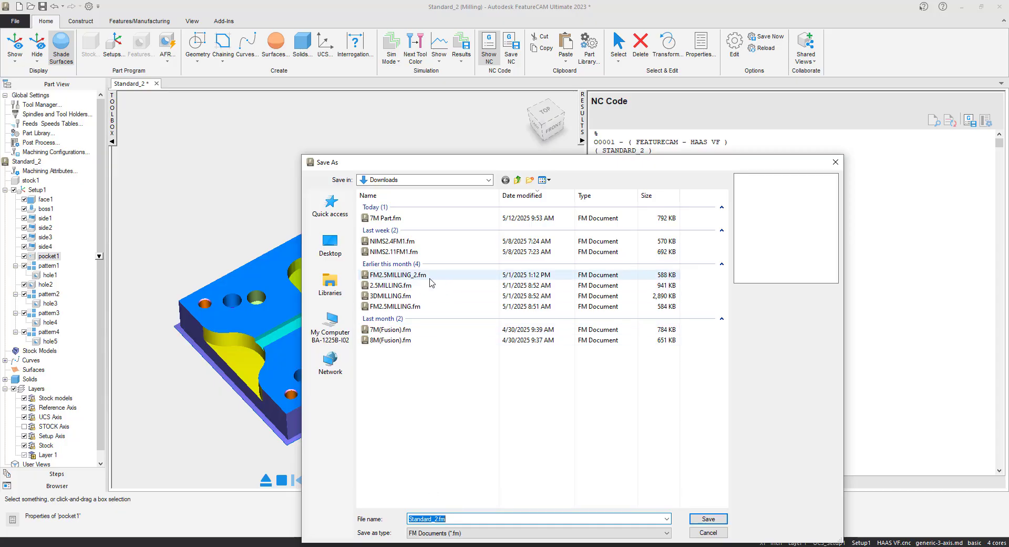
click(400, 287)
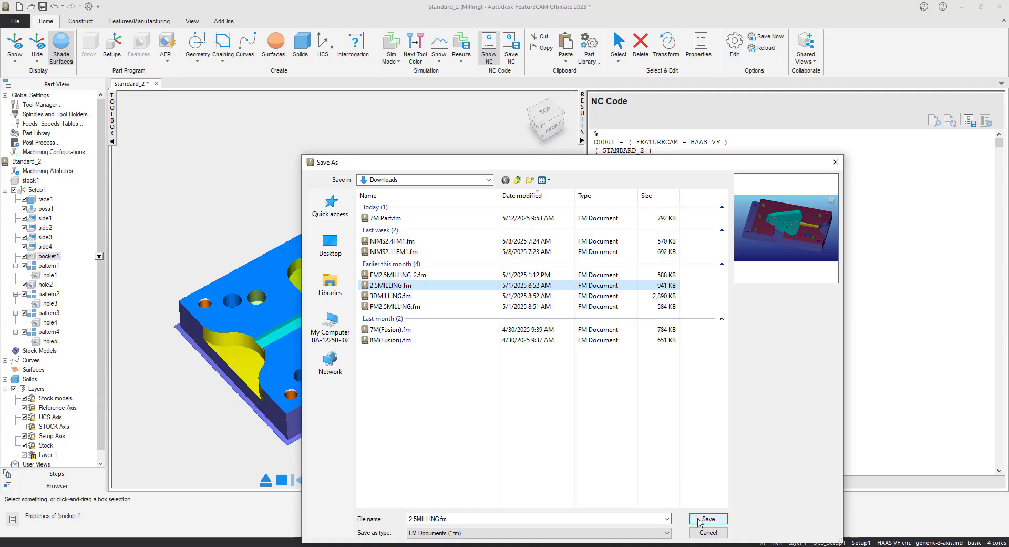
click(437, 518)
click(438, 518)
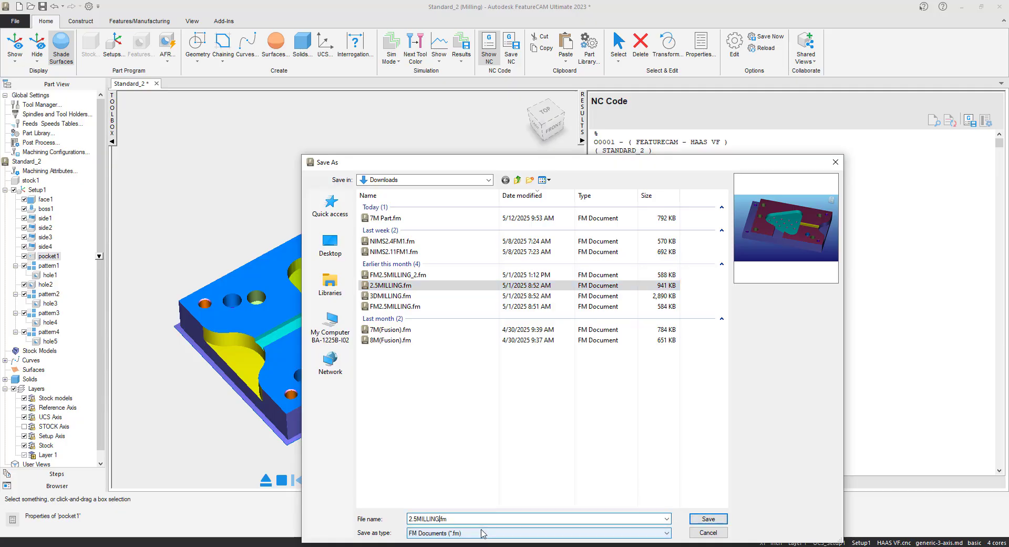
text(_2)
click(709, 519)
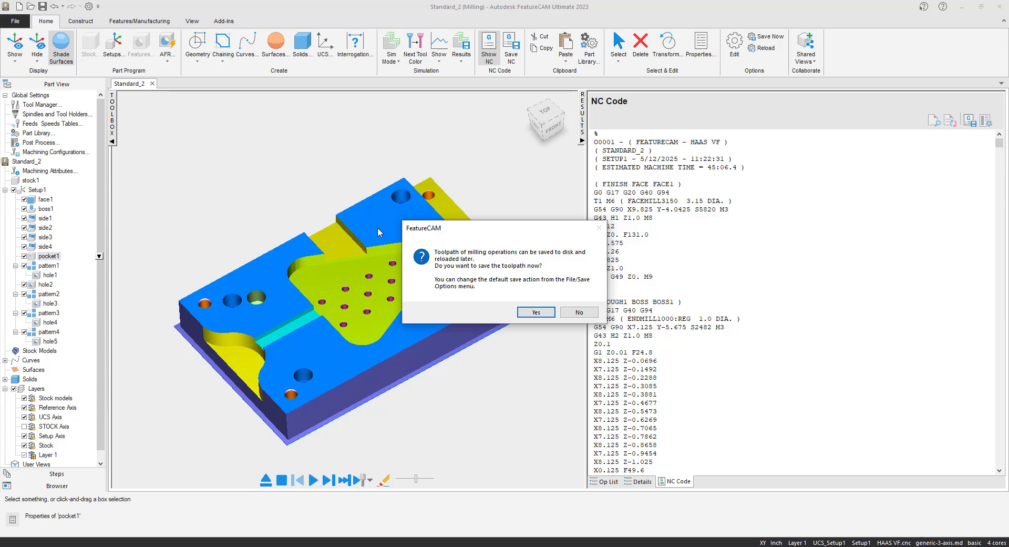
click(536, 312)
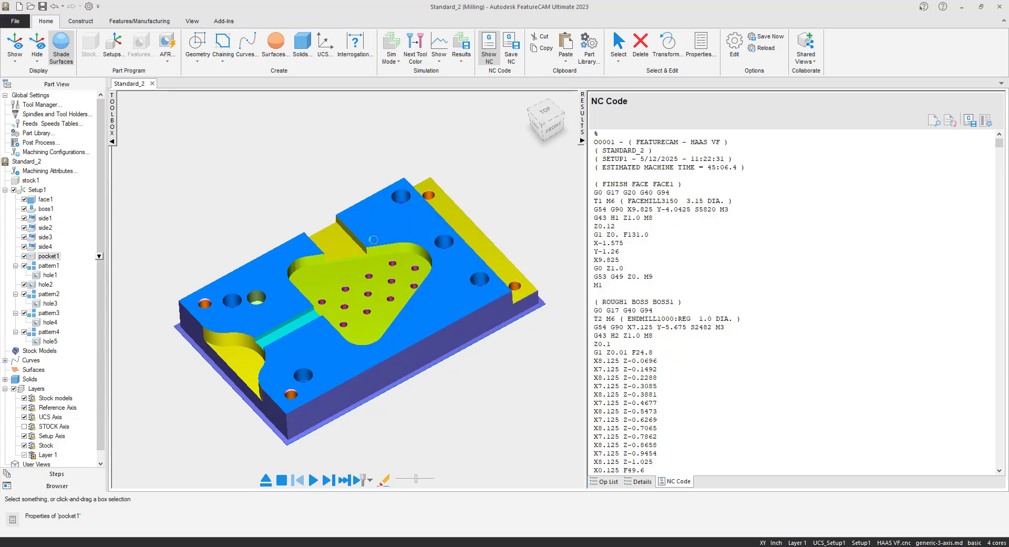